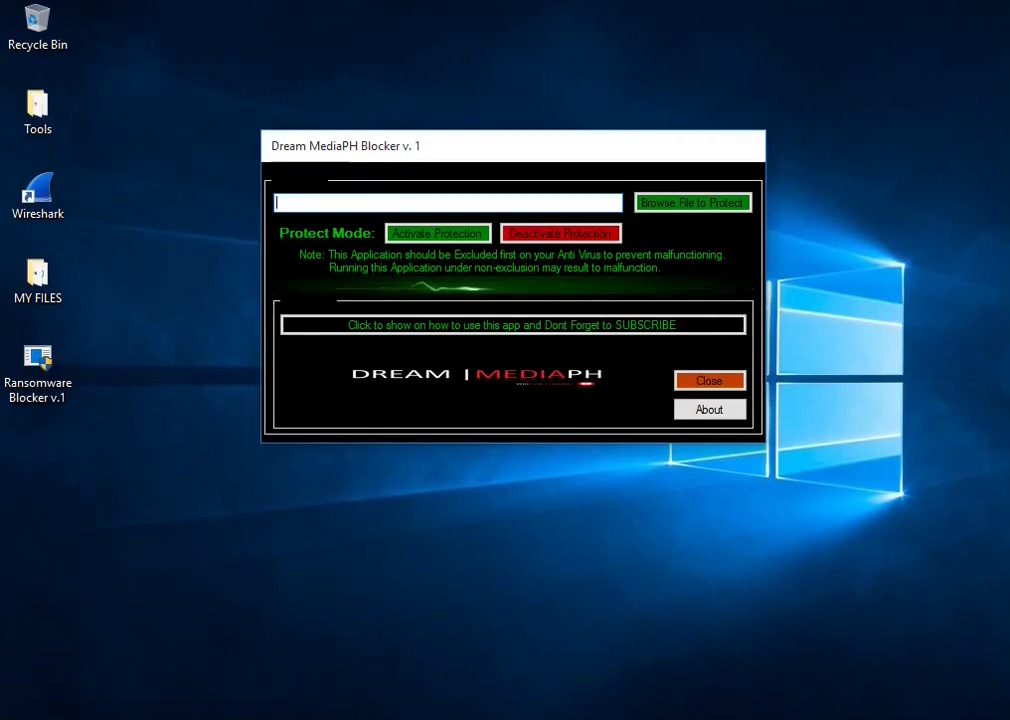
Step: Bring up the MY FILES folder and play the video and song files, closing each player after checking it
click(210, 713)
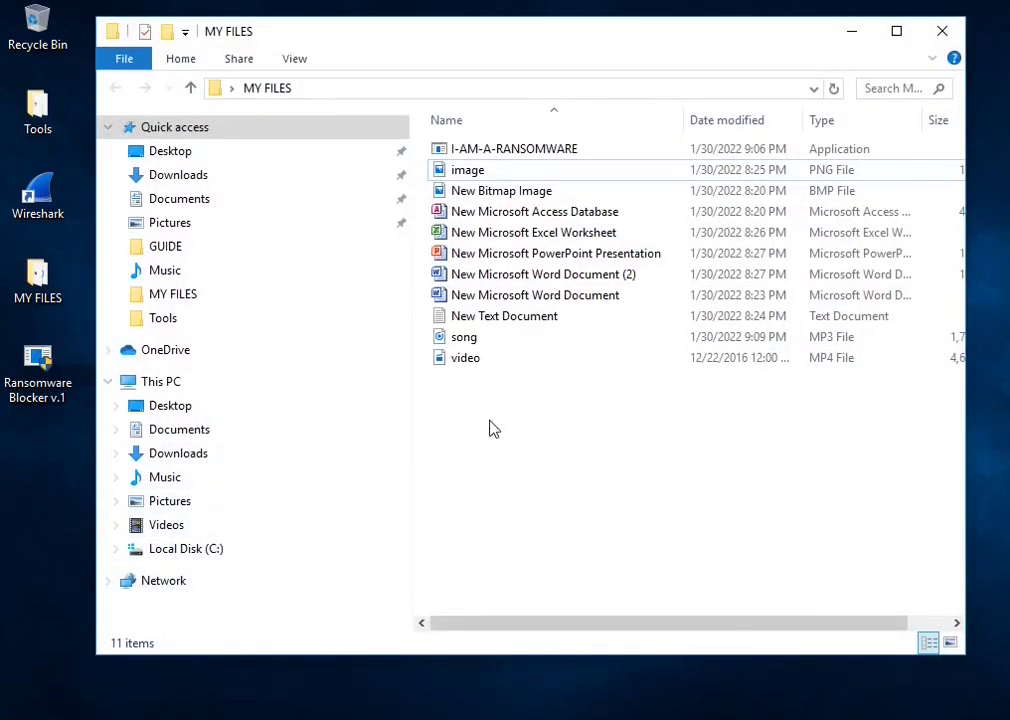
click(467, 168)
double_click(456, 360)
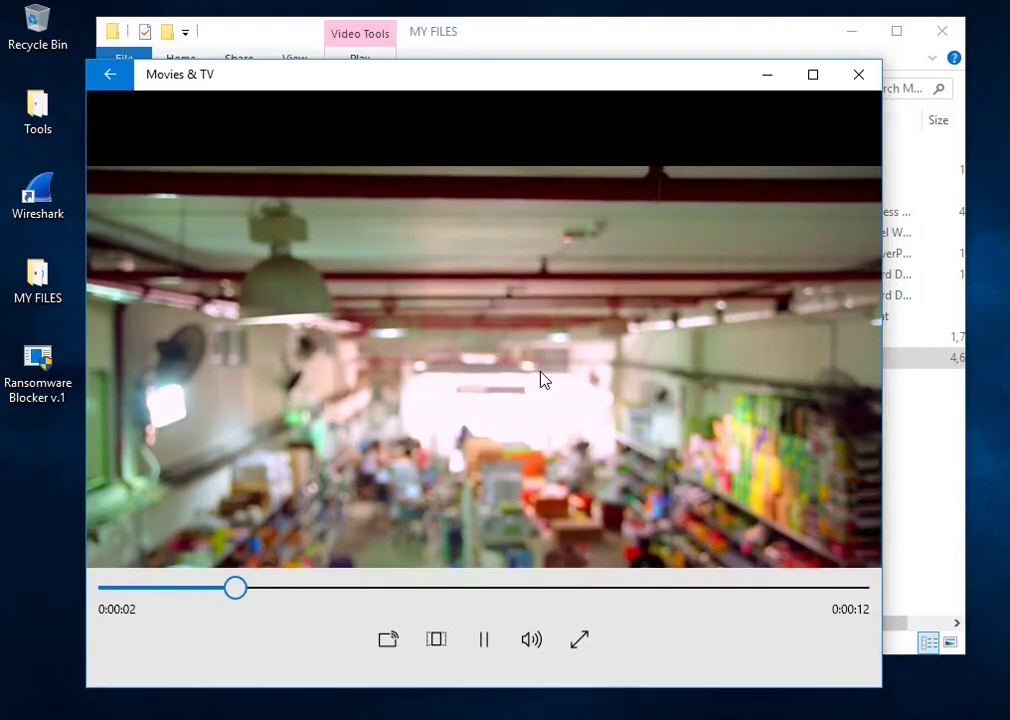
click(855, 80)
double_click(479, 339)
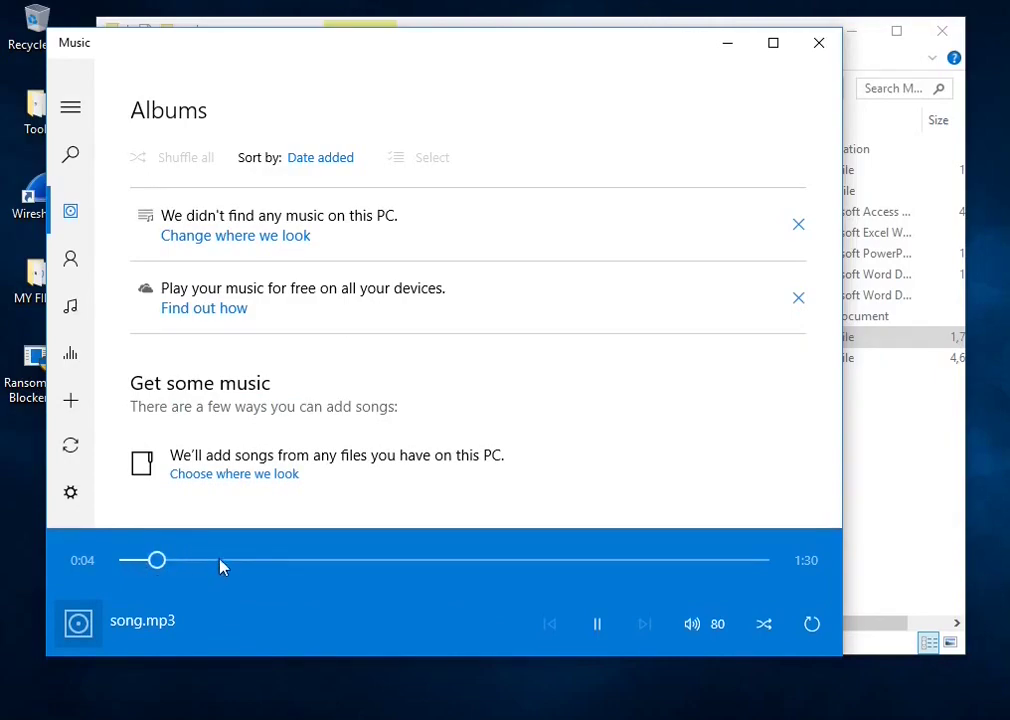
click(815, 44)
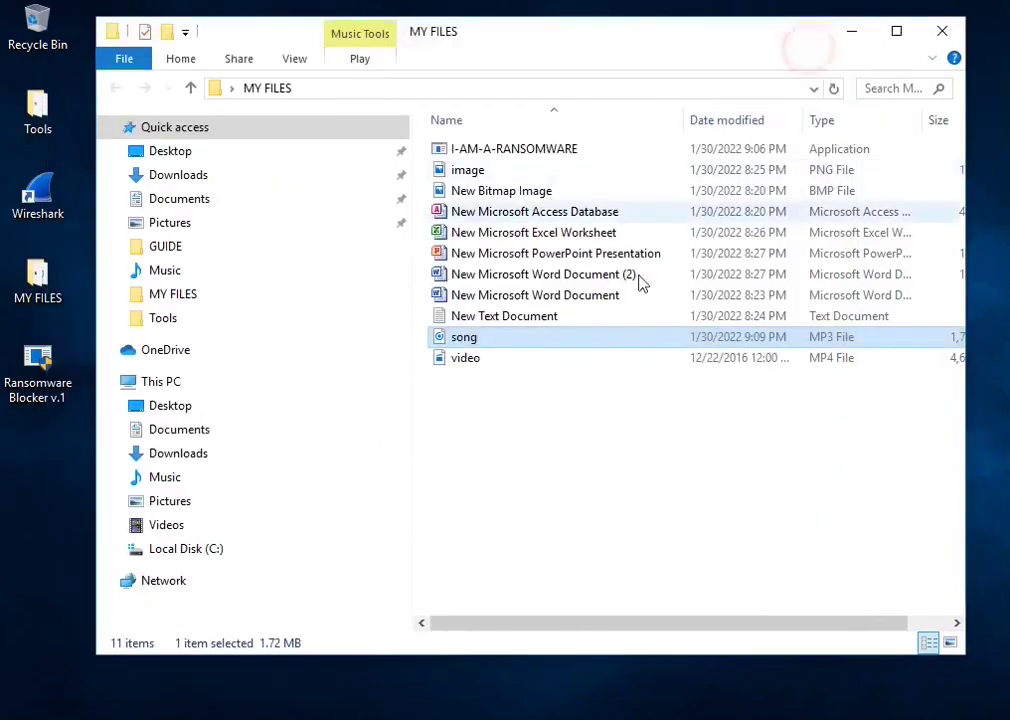
Step: Open New Text Document and New Microsoft Word Document to check their contents, closing each one after viewing
click(519, 323)
double_click(519, 322)
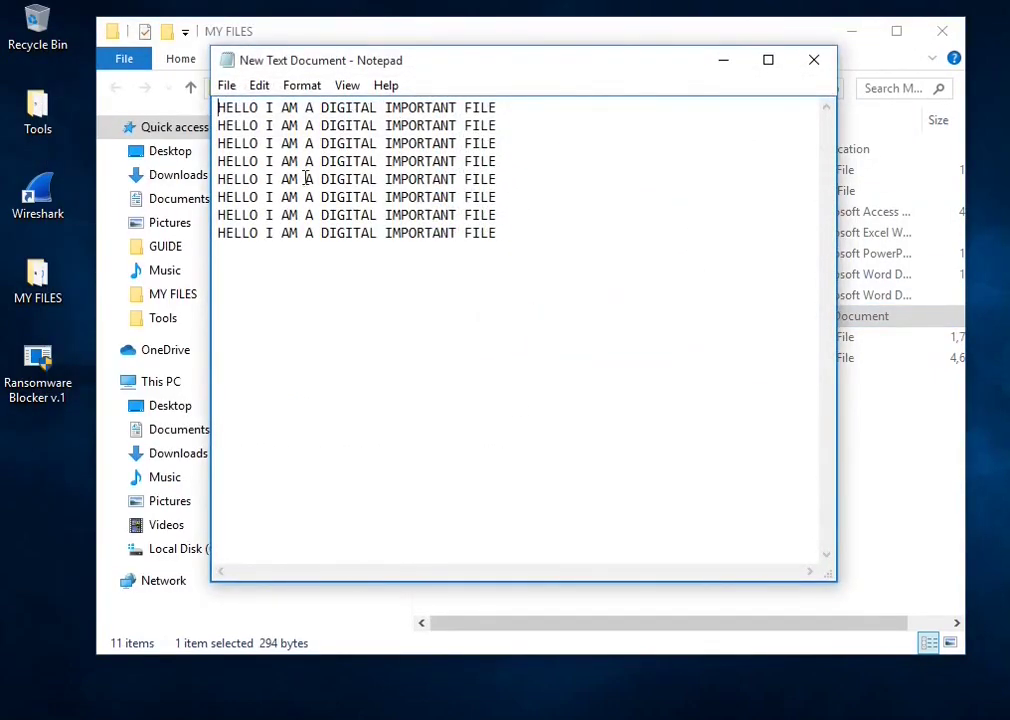
click(813, 60)
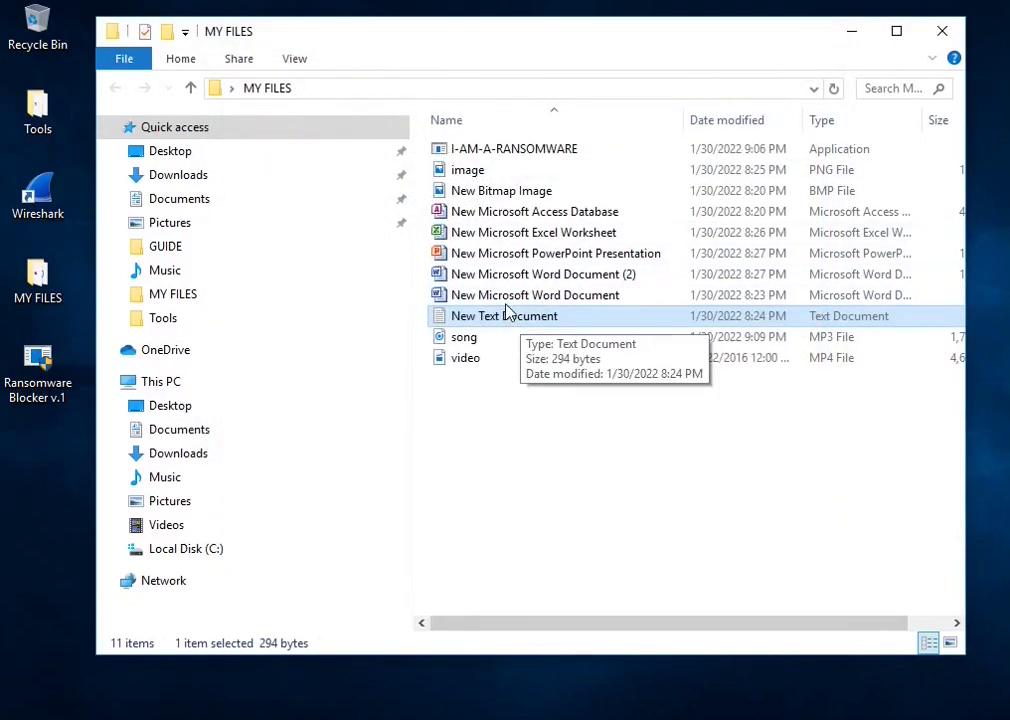
double_click(445, 296)
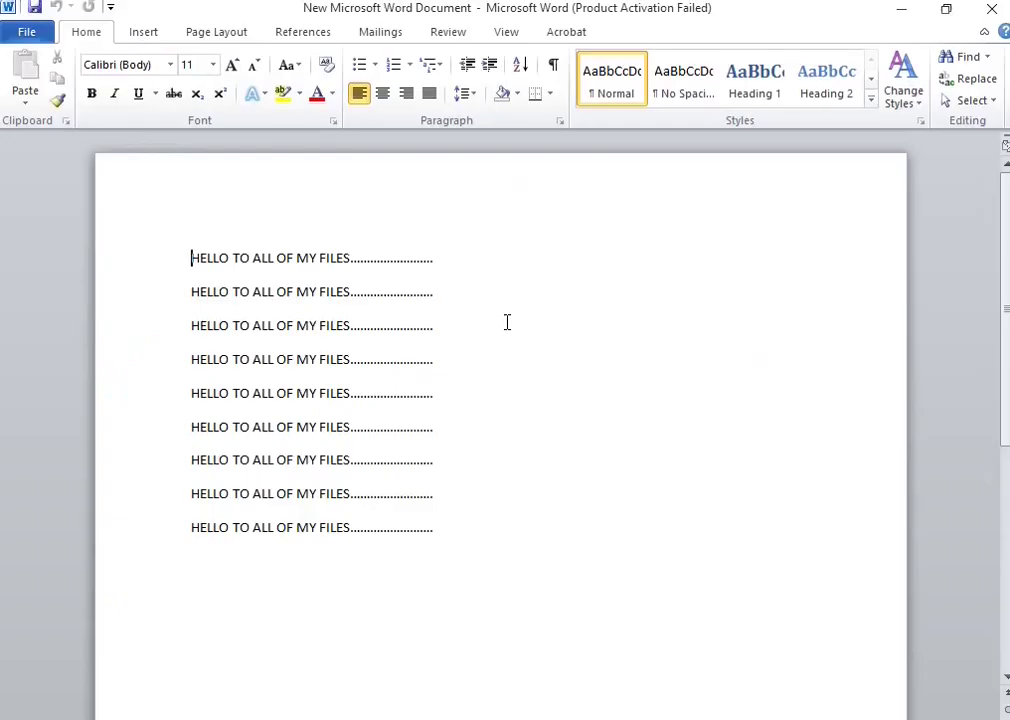
click(731, 170)
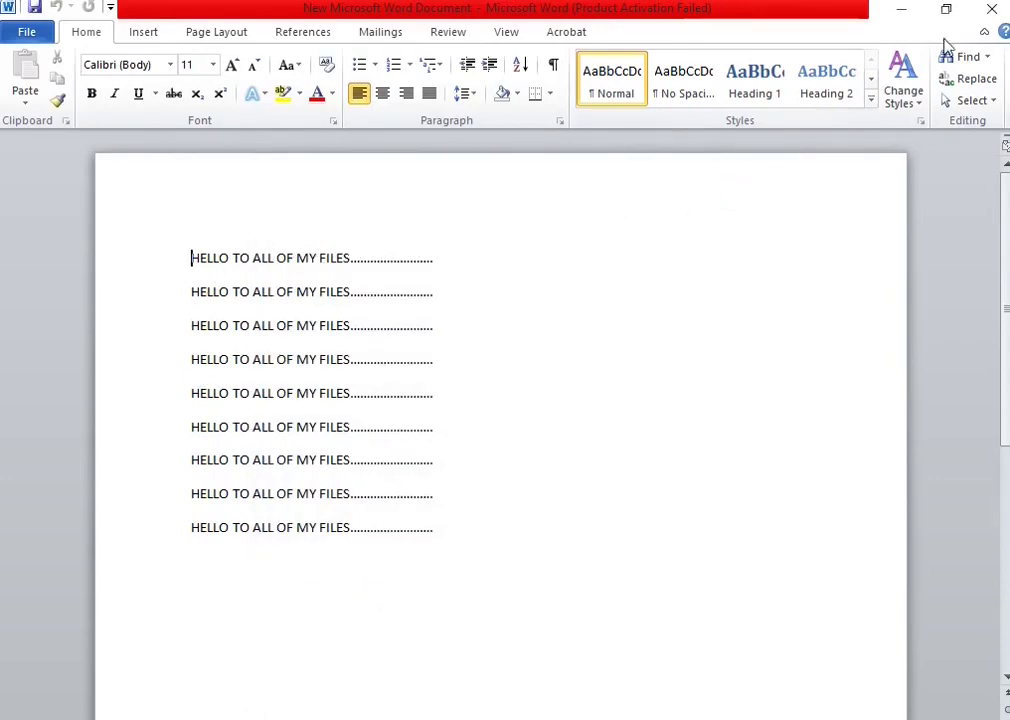
click(990, 18)
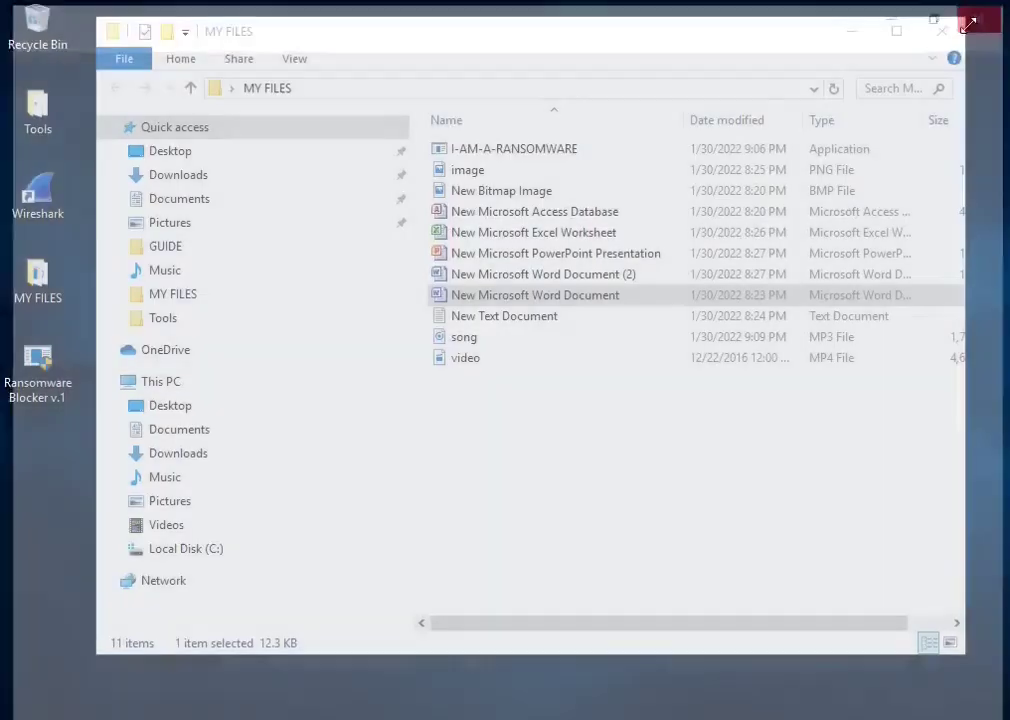
Step: Open New Microsoft Word Document (2) and the image file to check their contents, closing each one after viewing
double_click(471, 274)
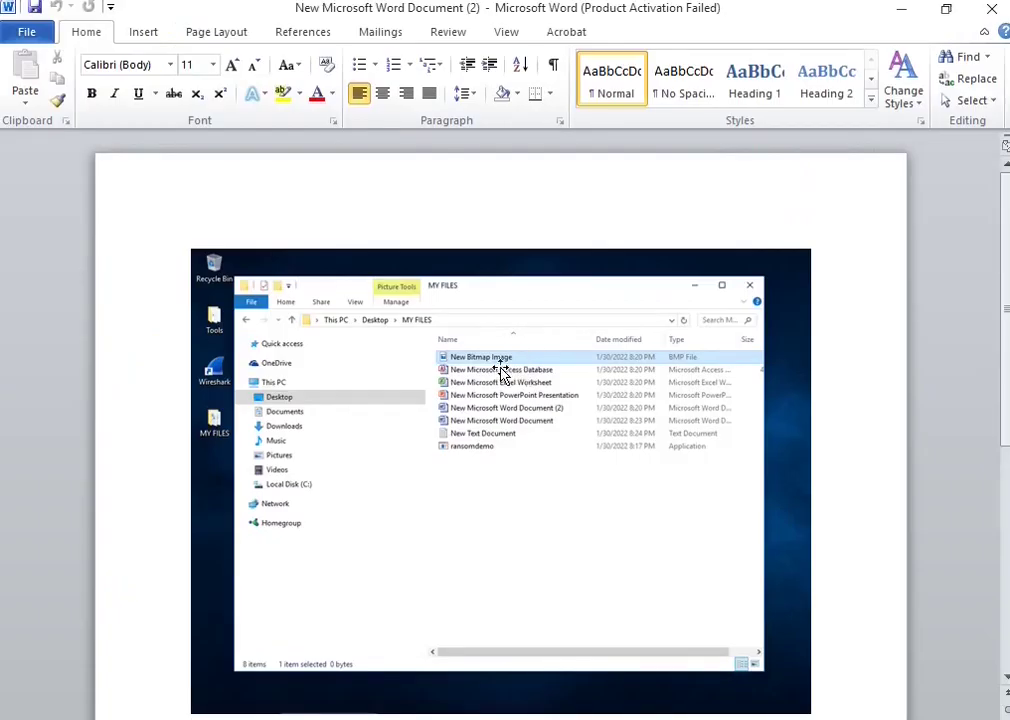
click(745, 172)
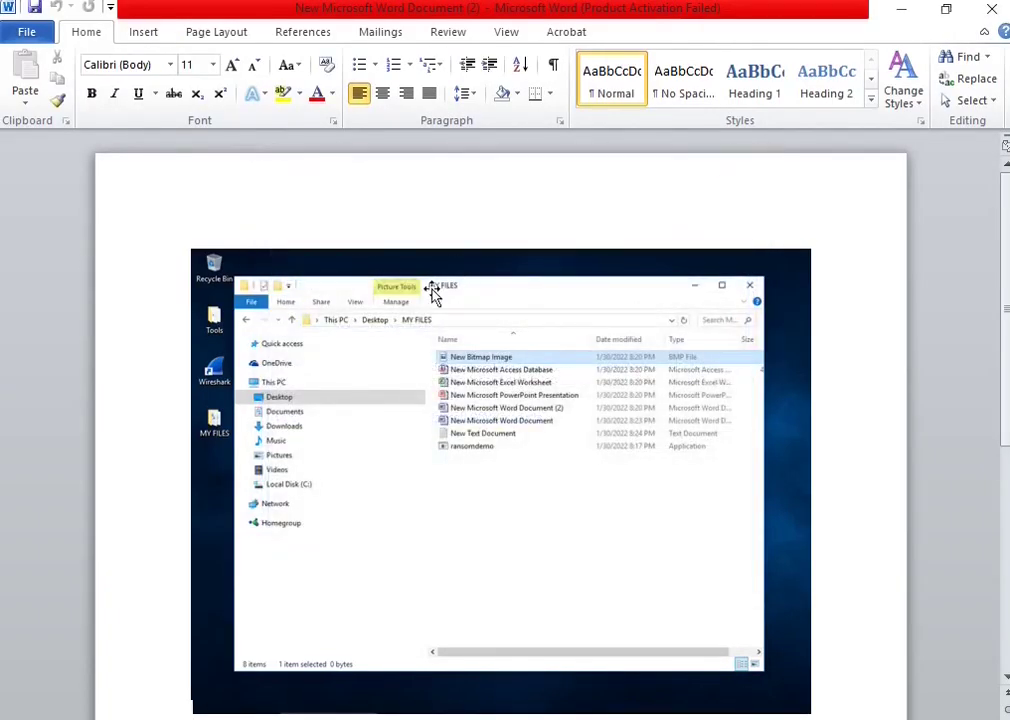
click(990, 17)
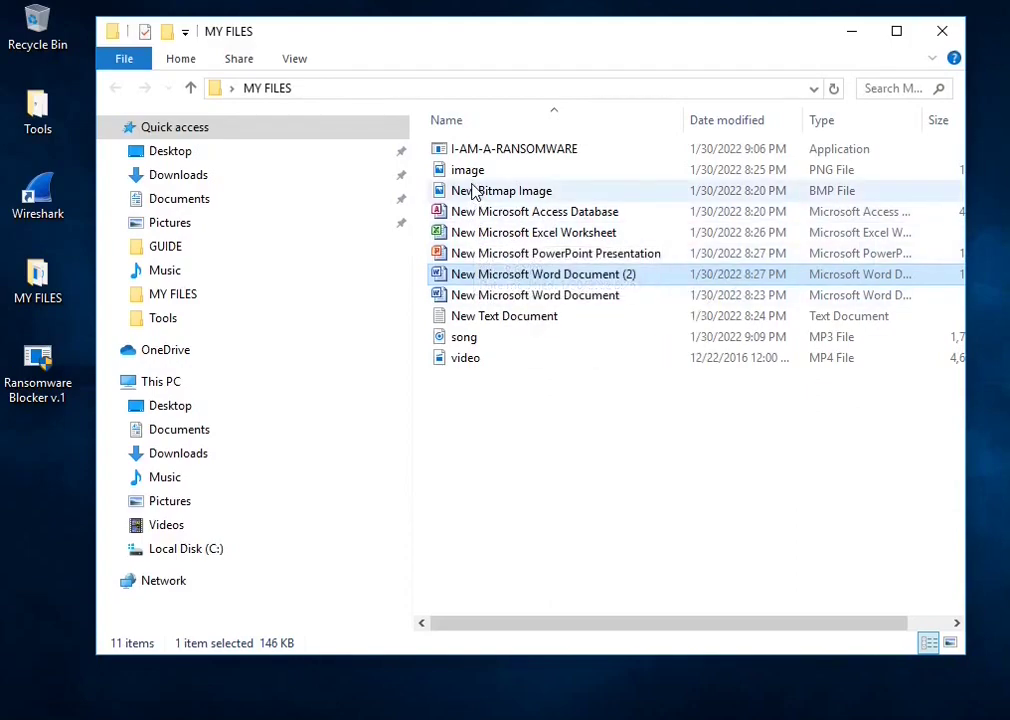
double_click(469, 170)
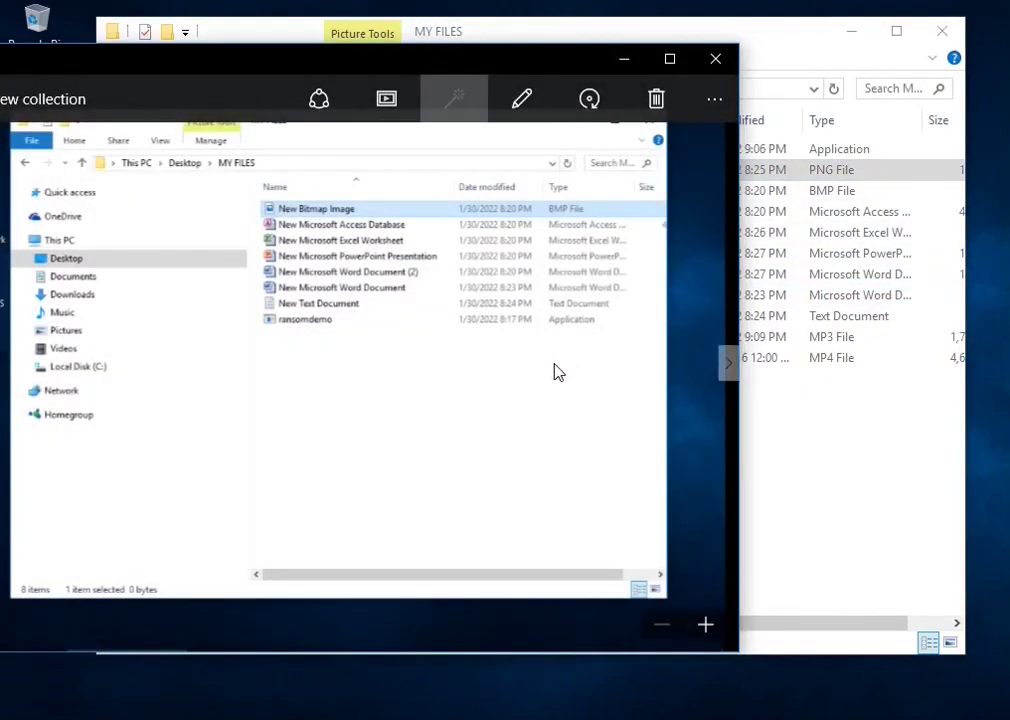
click(719, 64)
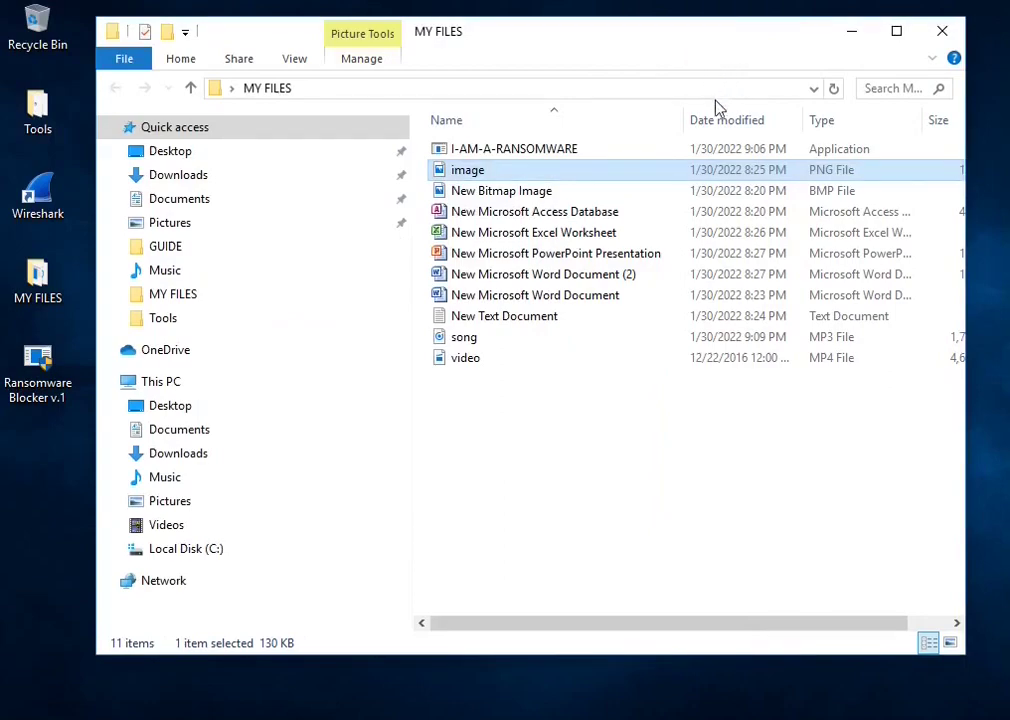
Step: Create a new folder named Protected inside MY FILES
right_click(598, 482)
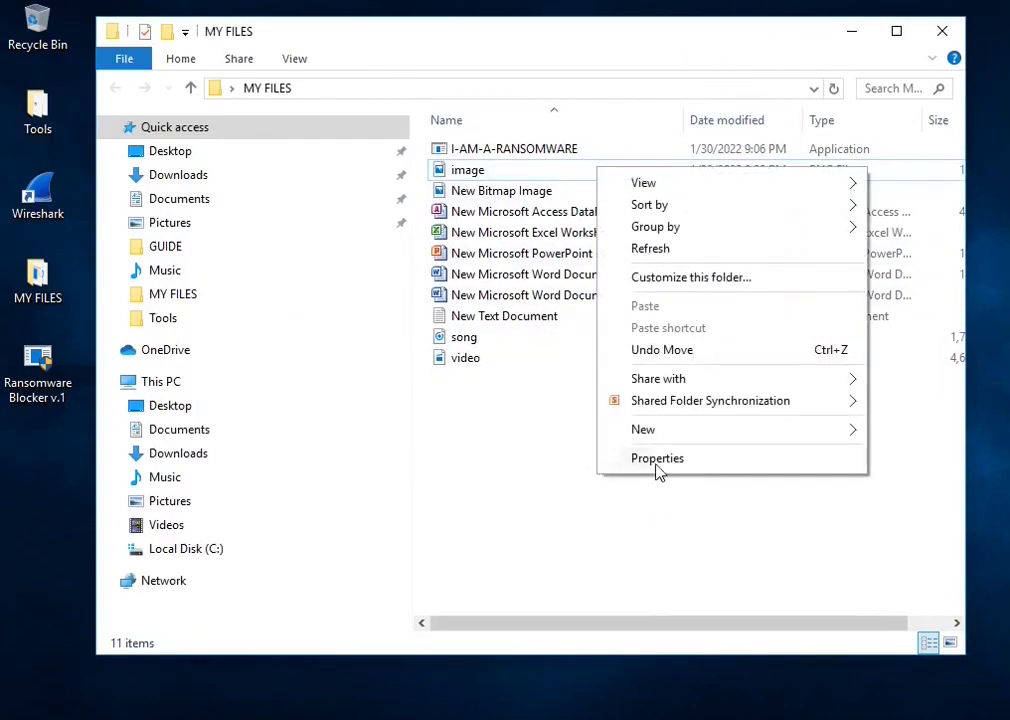
mouse_move(692, 437)
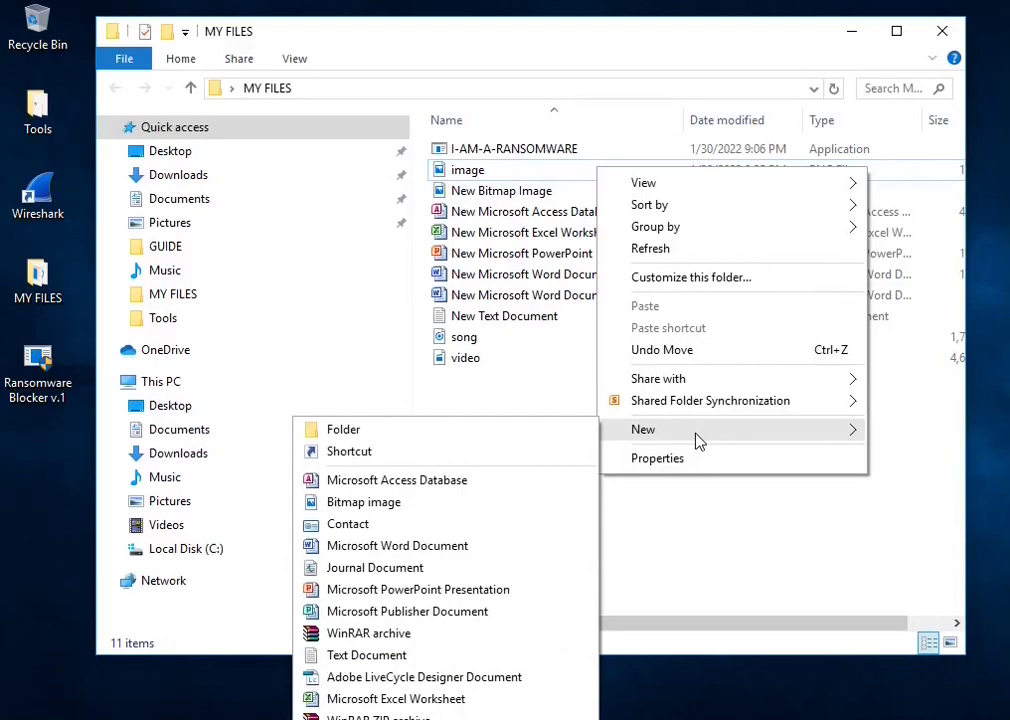
click(536, 431)
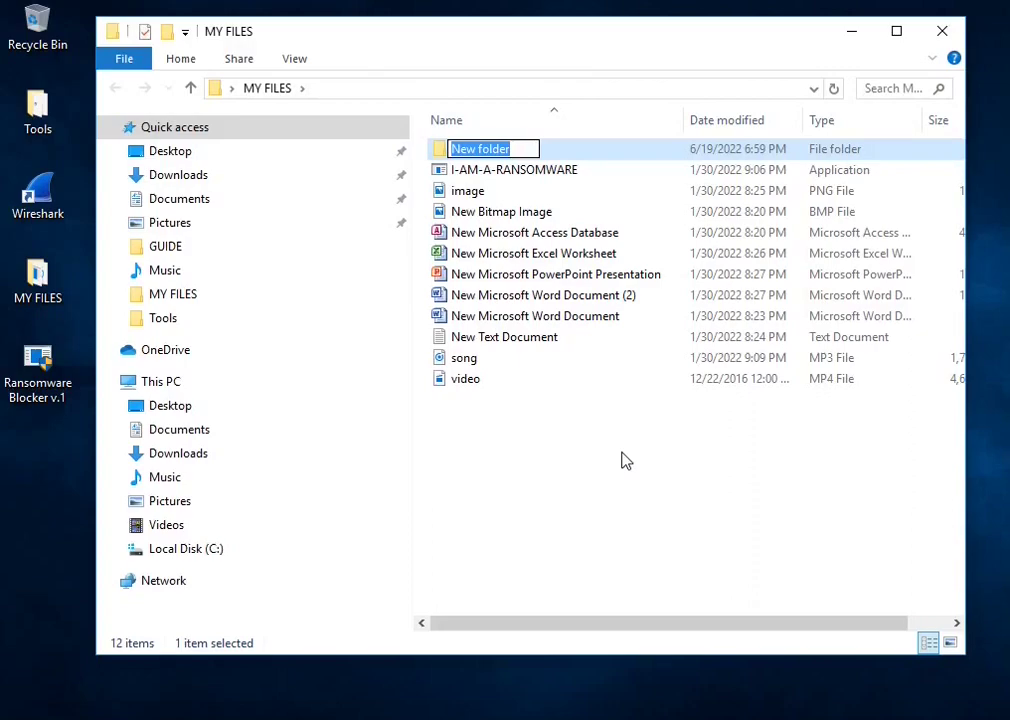
text(Protected)
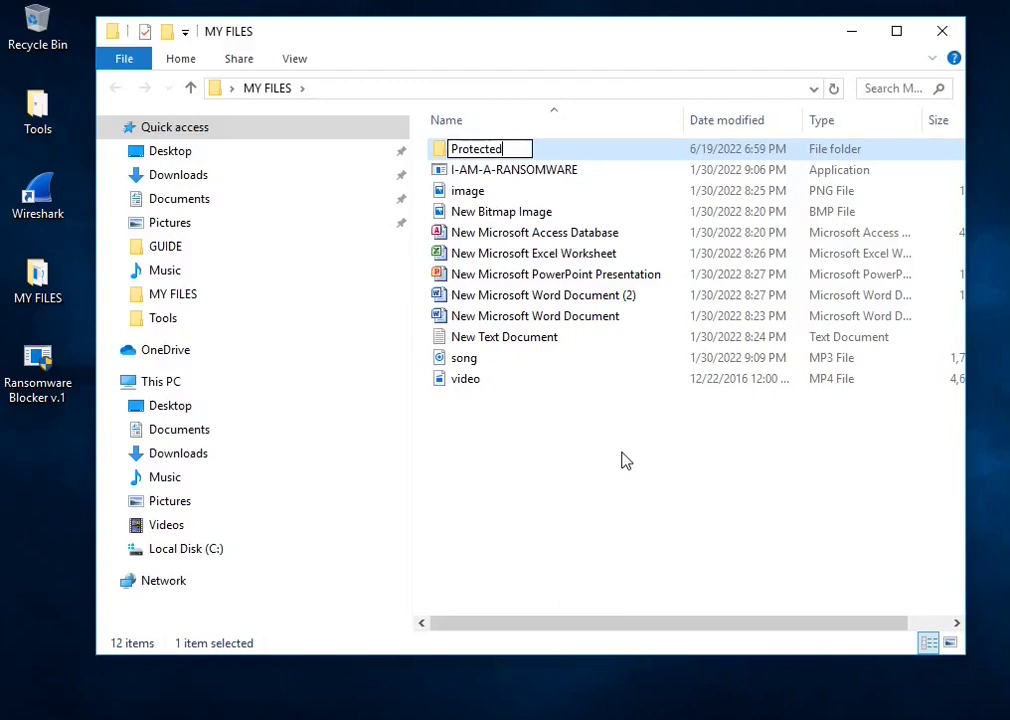
click(621, 460)
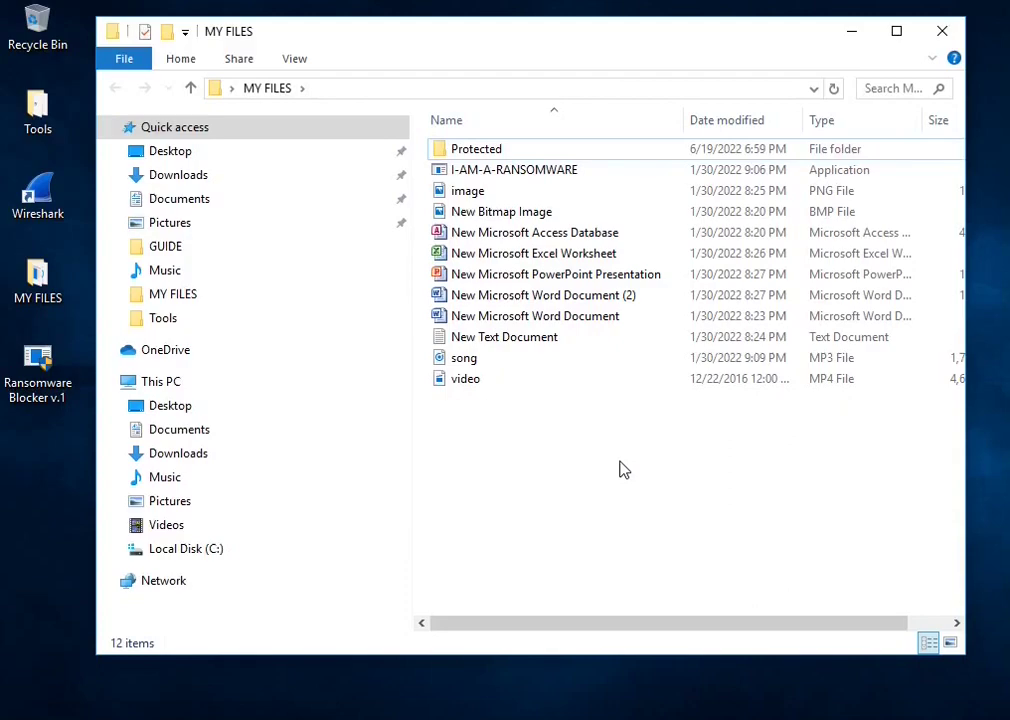
Step: Create a second new folder named UnProtected inside MY FILES
right_click(620, 464)
mouse_move(703, 420)
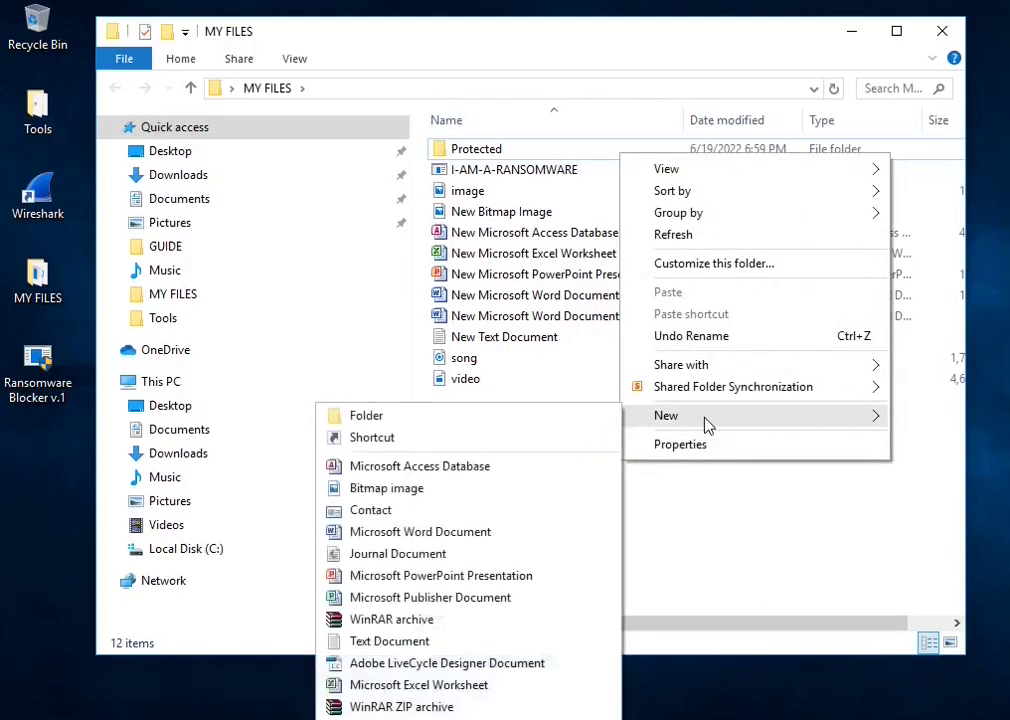
click(491, 417)
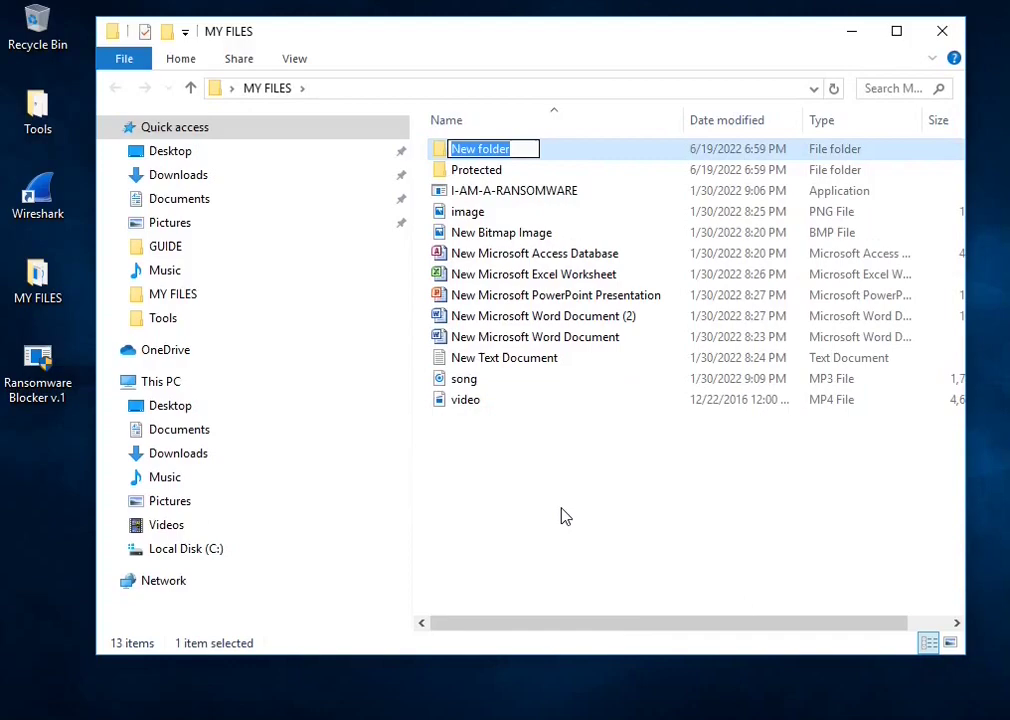
text(UnProtected)
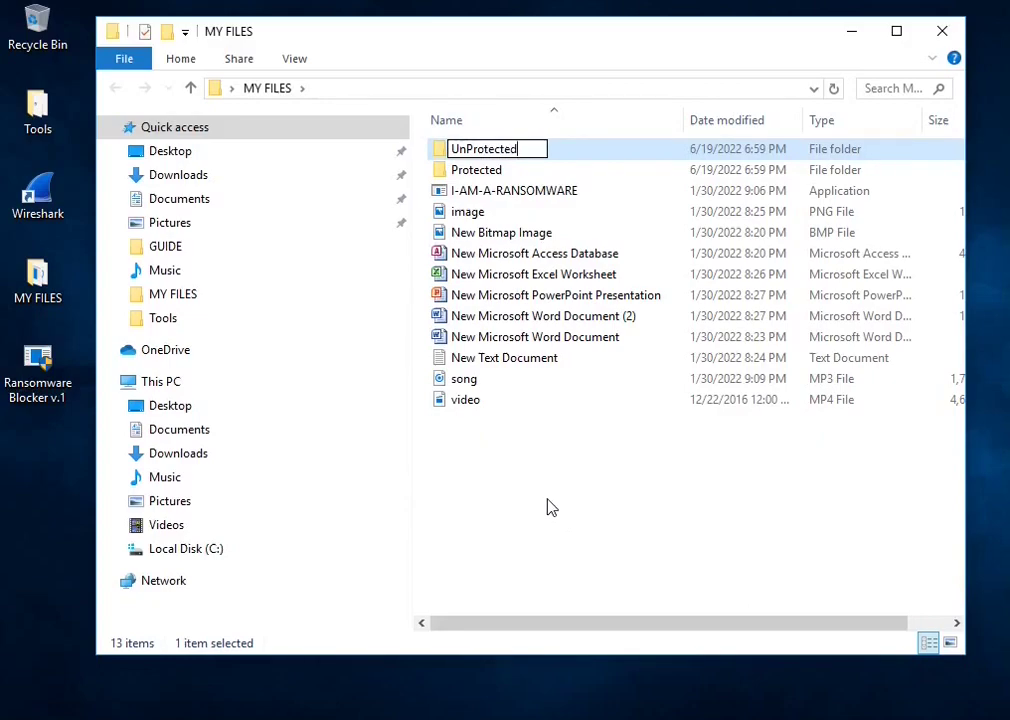
click(547, 507)
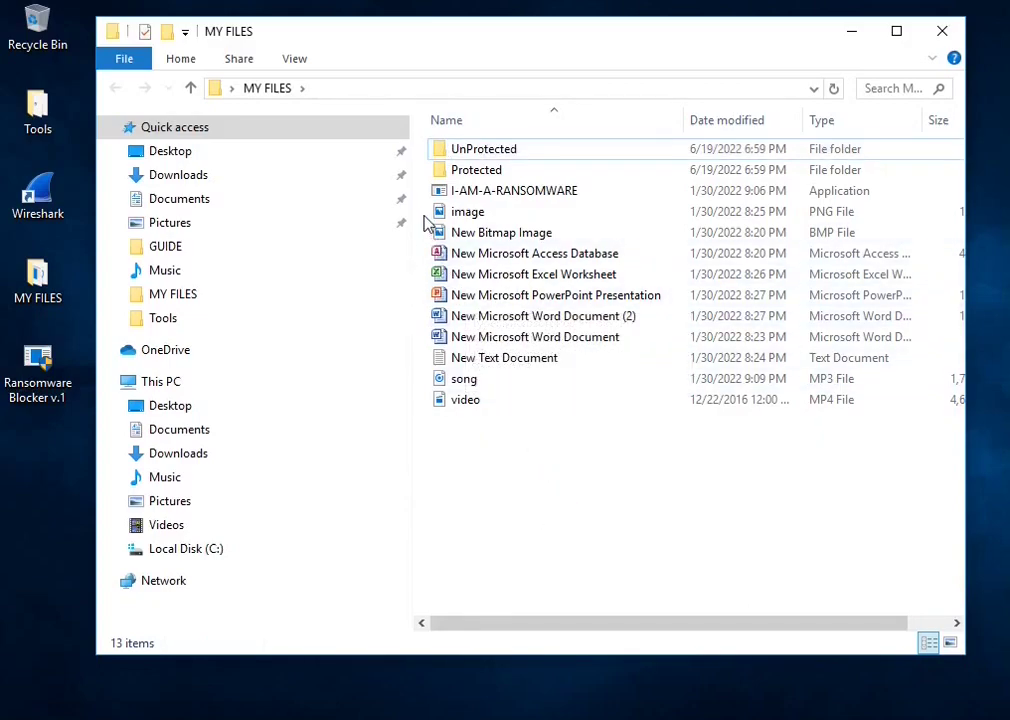
Step: Copy all the sample files from image through video, excluding I-AM-A-RANSOMWARE, into the UnProtected folder
drag(424, 214, 543, 396)
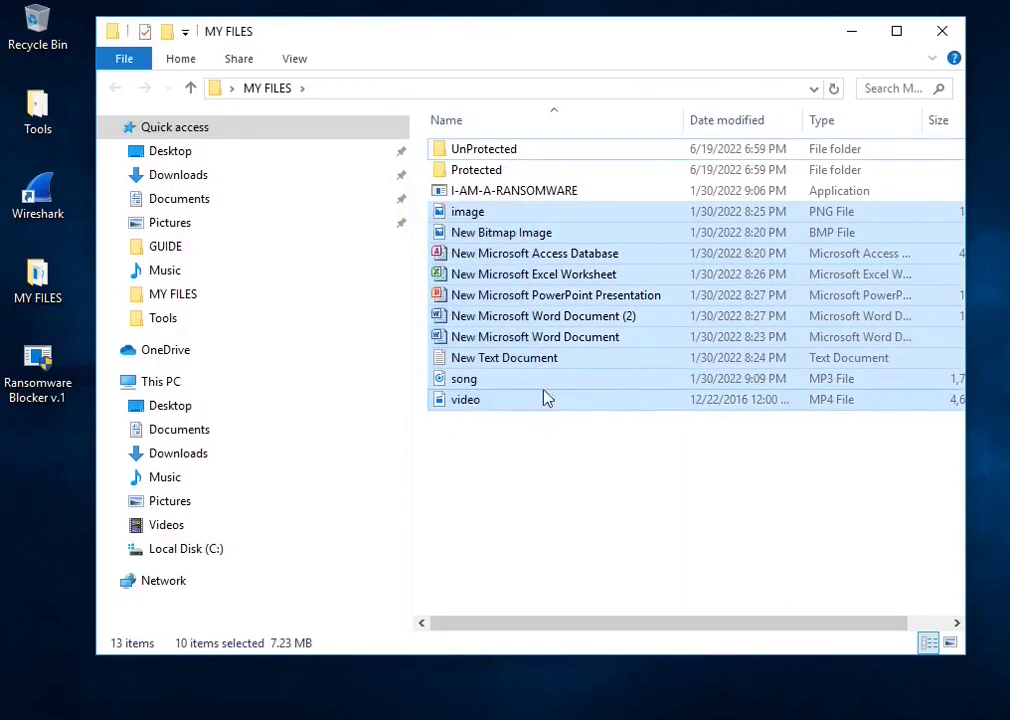
right_click(506, 258)
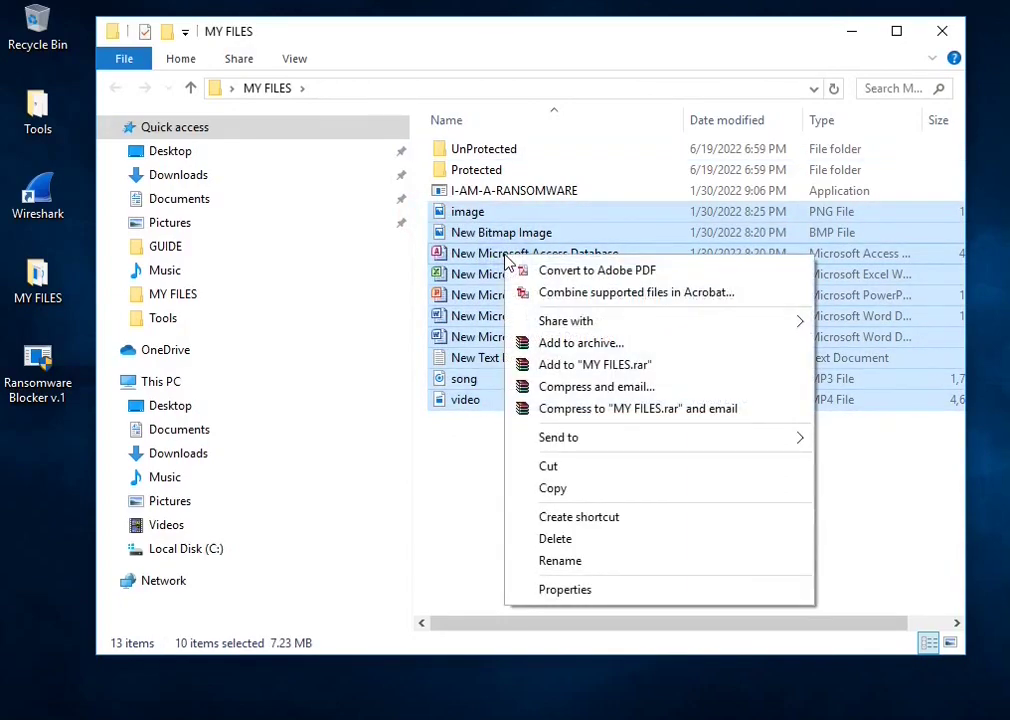
click(553, 489)
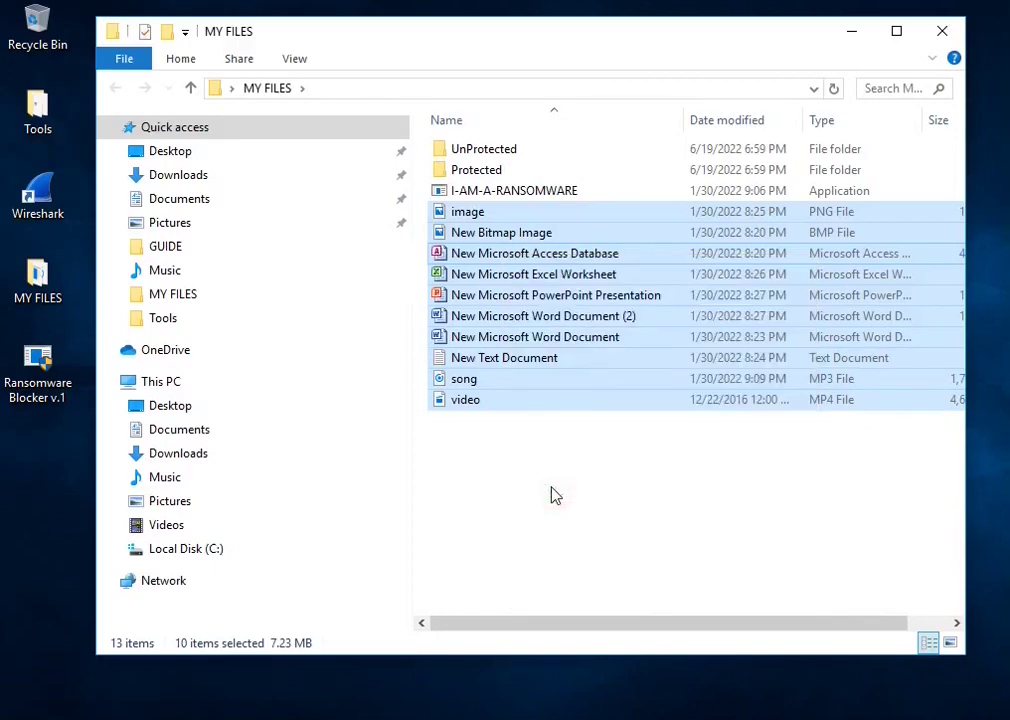
click(549, 483)
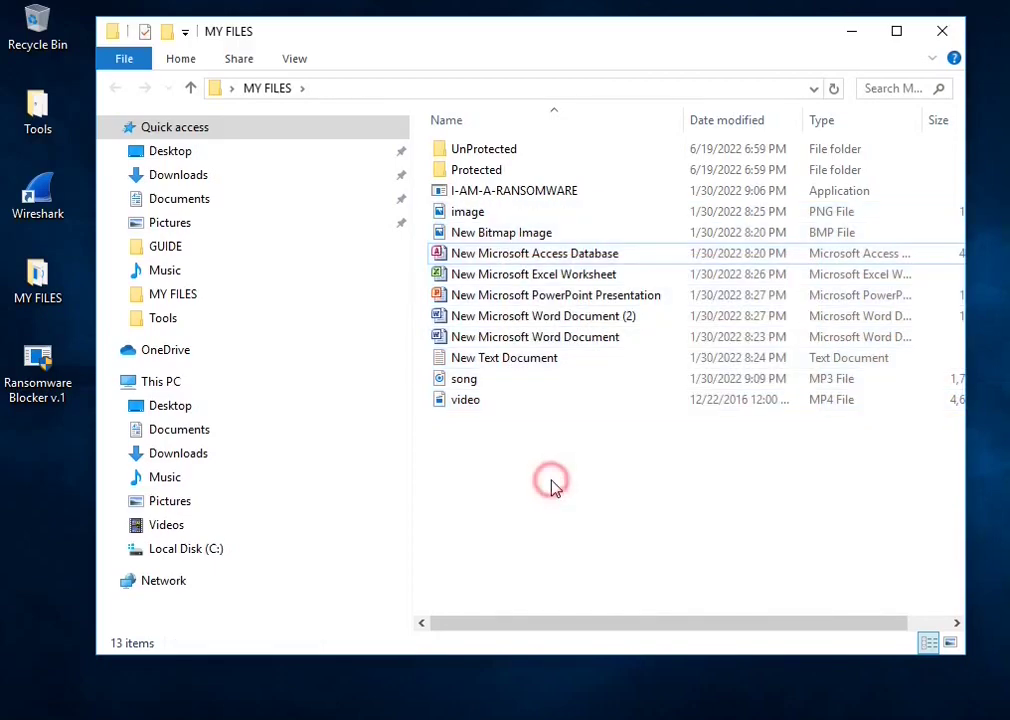
double_click(480, 149)
right_click(561, 297)
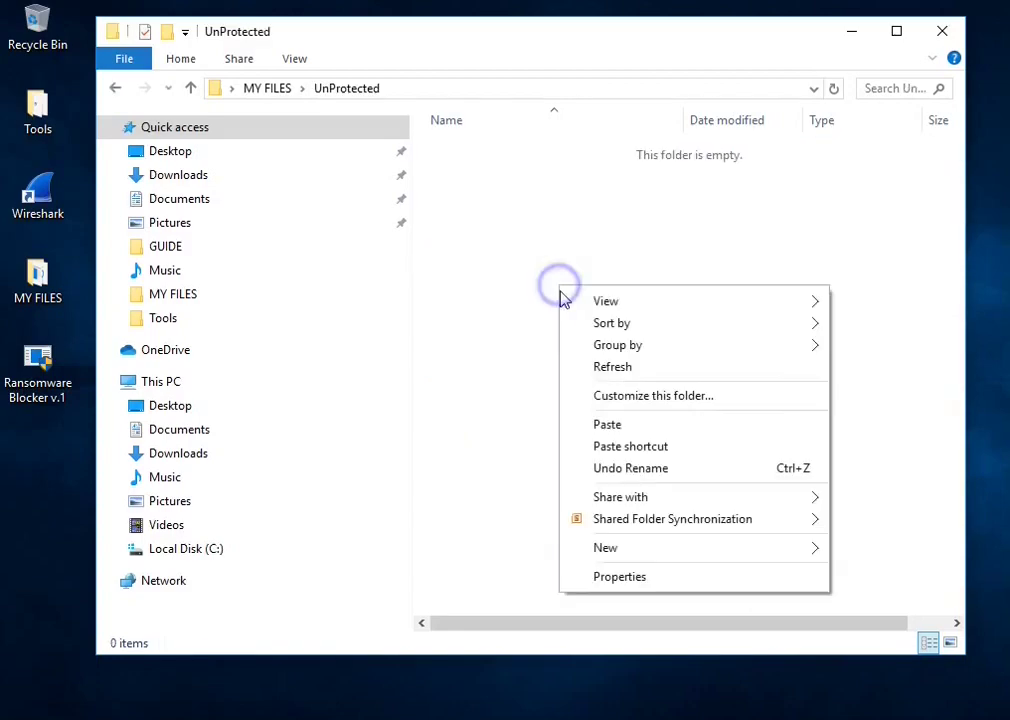
click(615, 426)
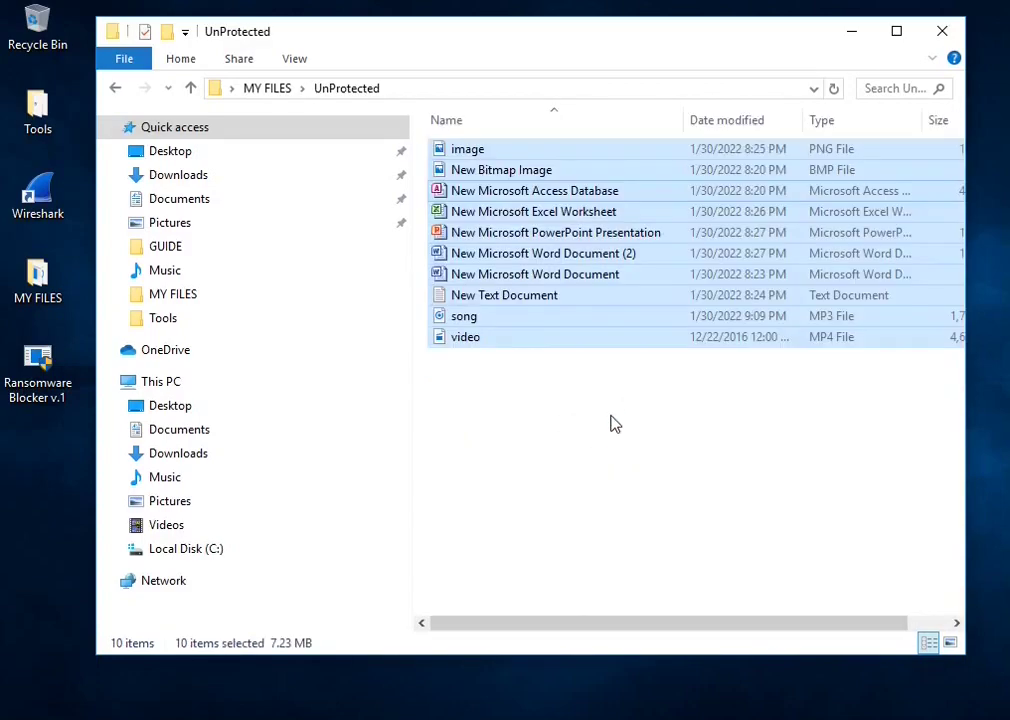
click(613, 423)
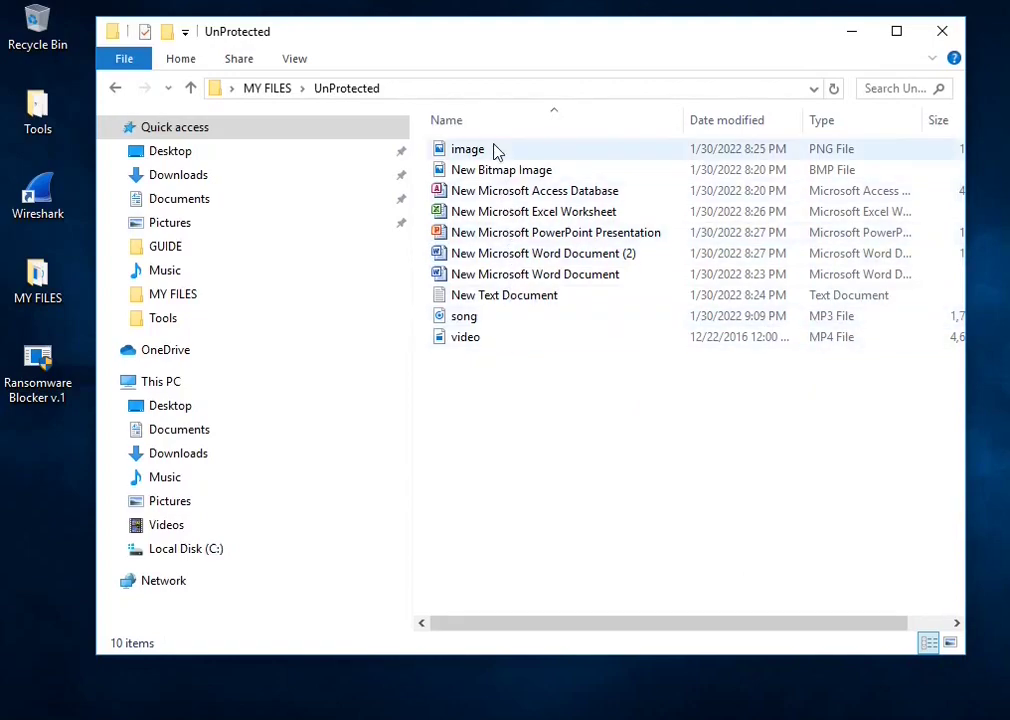
Step: Paste the same copied sample files into the Protected folder and return to MY FILES
click(114, 87)
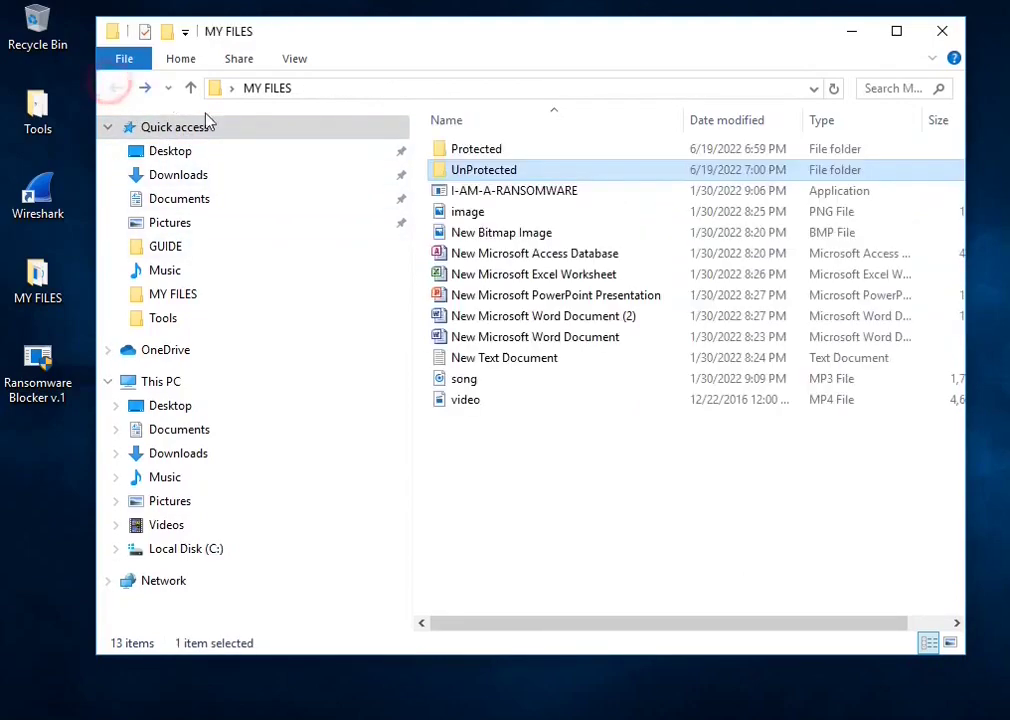
double_click(474, 151)
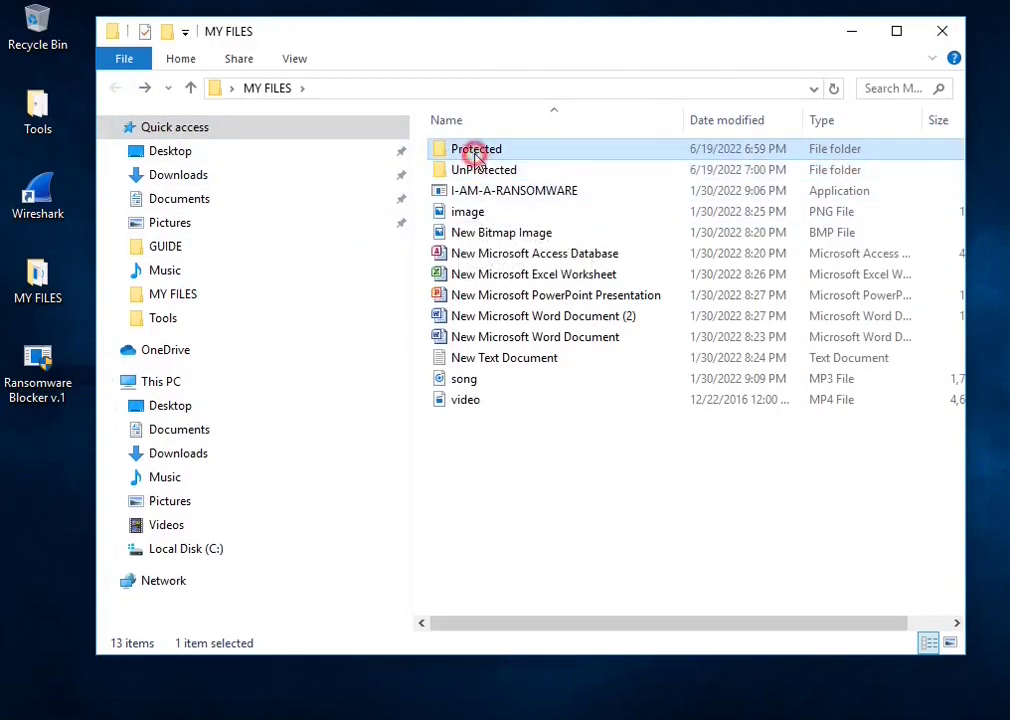
right_click(577, 273)
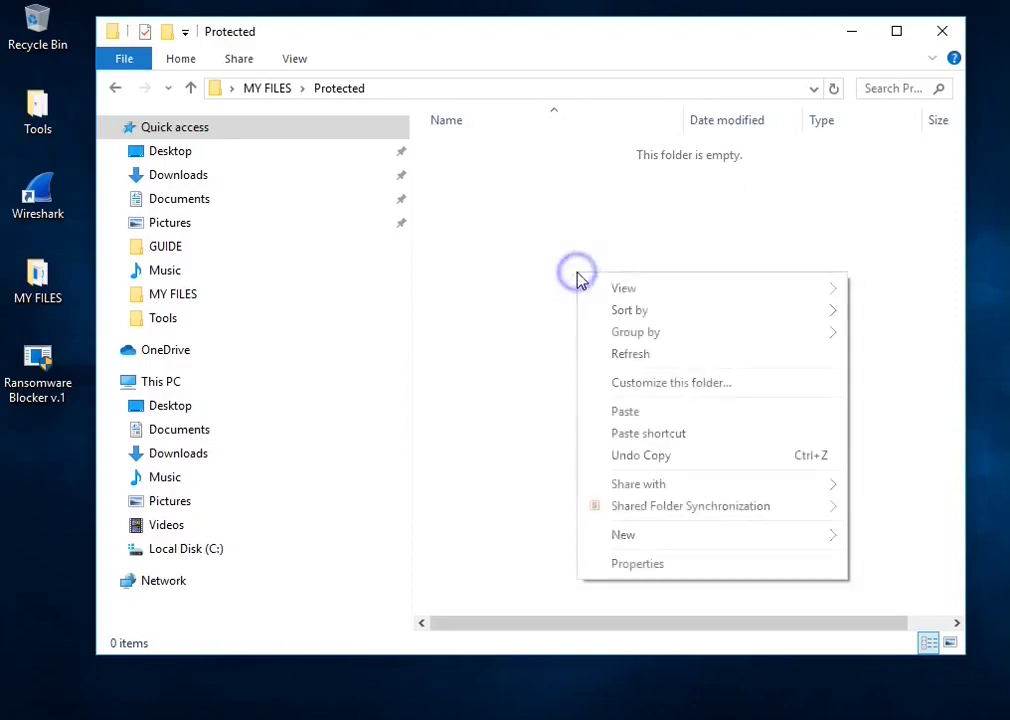
click(630, 411)
click(631, 421)
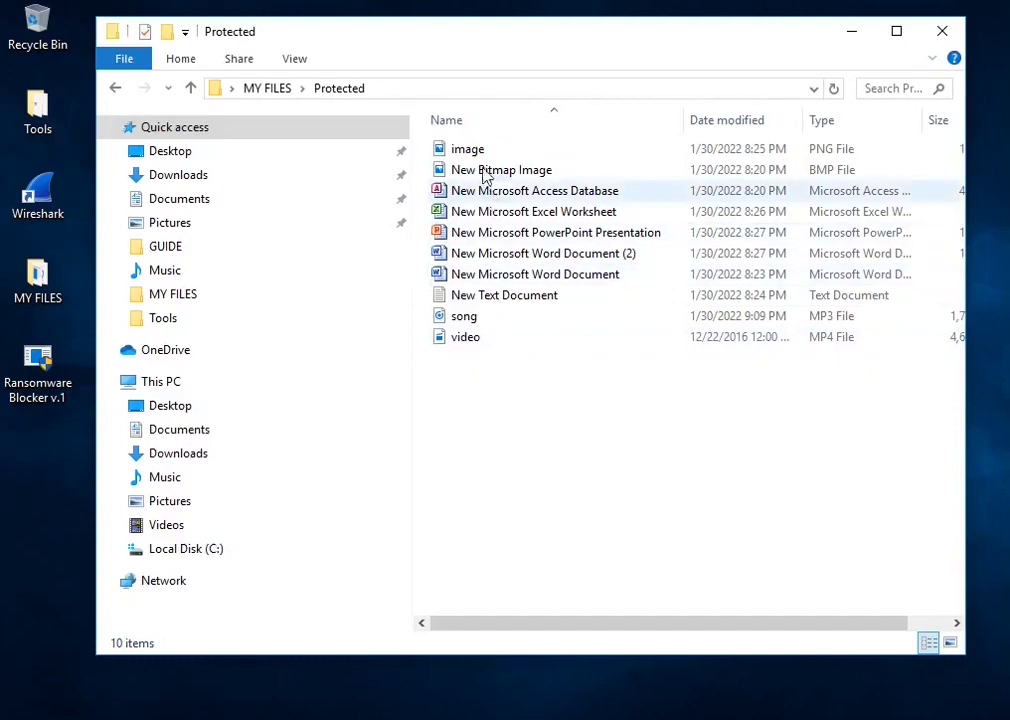
click(112, 89)
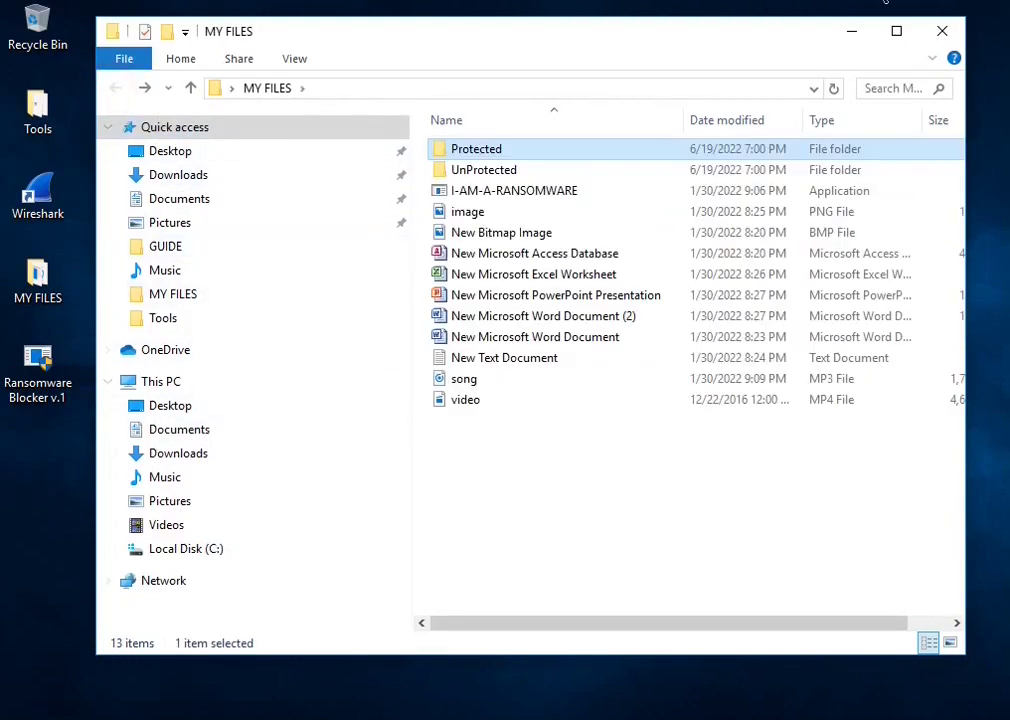
Step: Arrange the MY FILES and Dream MediaPH Blocker windows so that both can be used at the same time
click(481, 171)
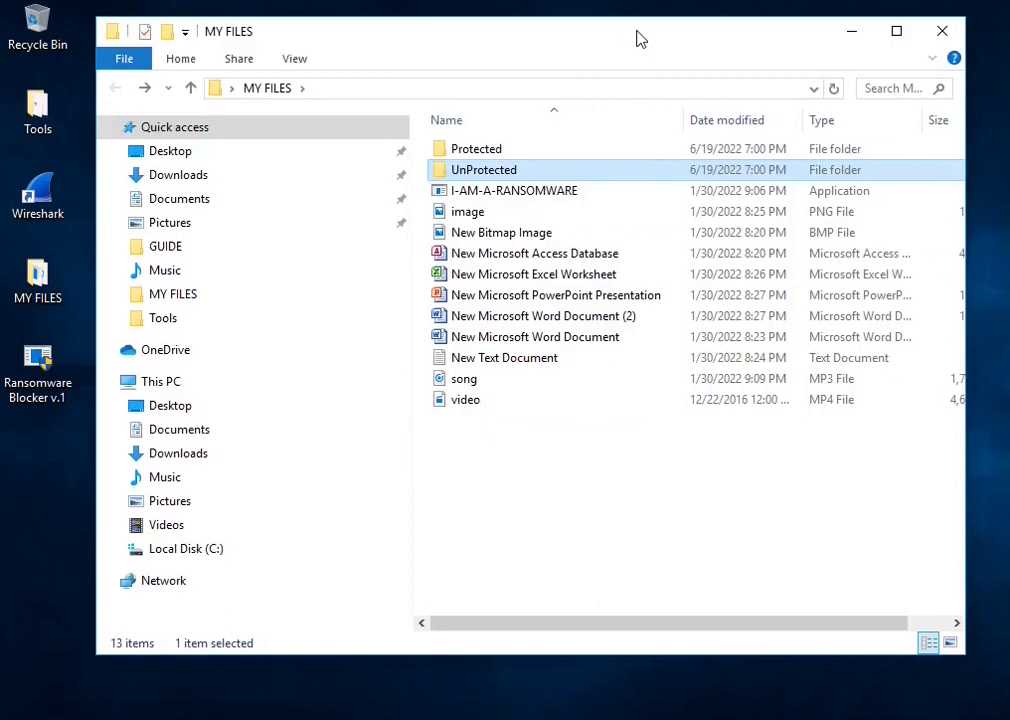
drag(637, 30, 543, 219)
drag(533, 153, 772, 38)
click(377, 208)
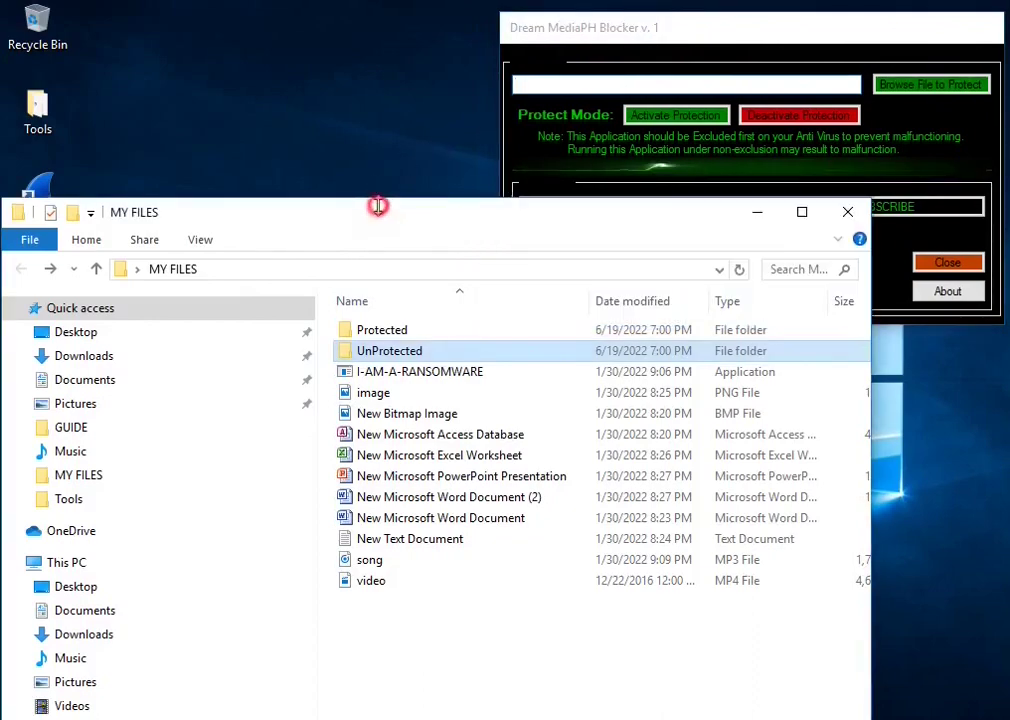
drag(379, 222, 445, 101)
Step: Choose the Protected folder inside MY FILES as the blocker's target and activate protection for it
click(670, 36)
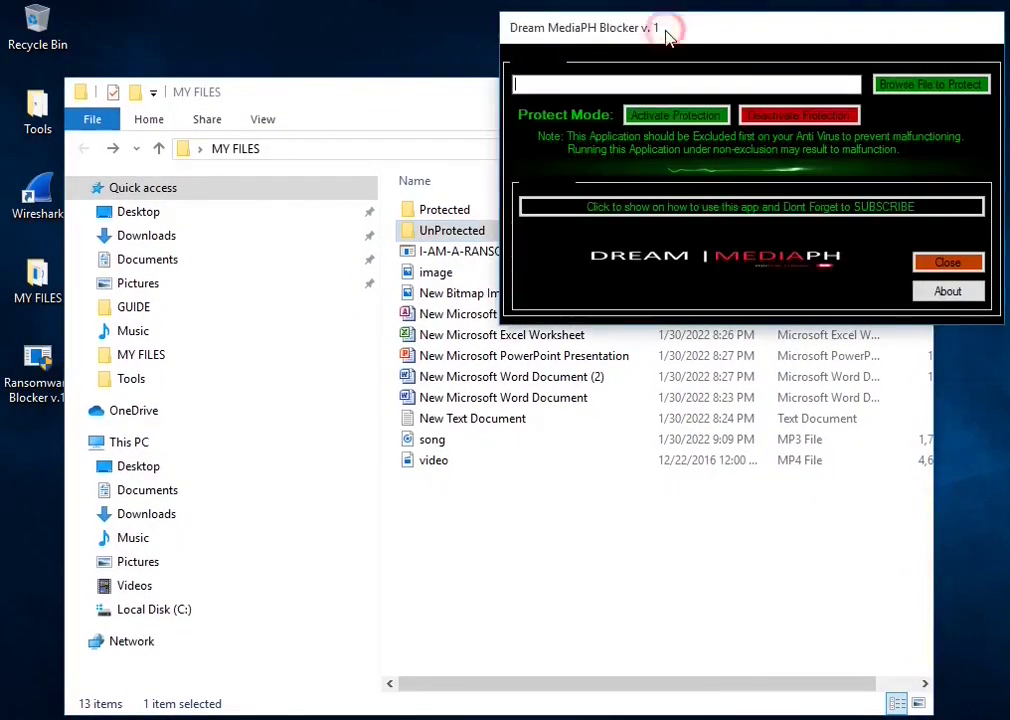
click(903, 90)
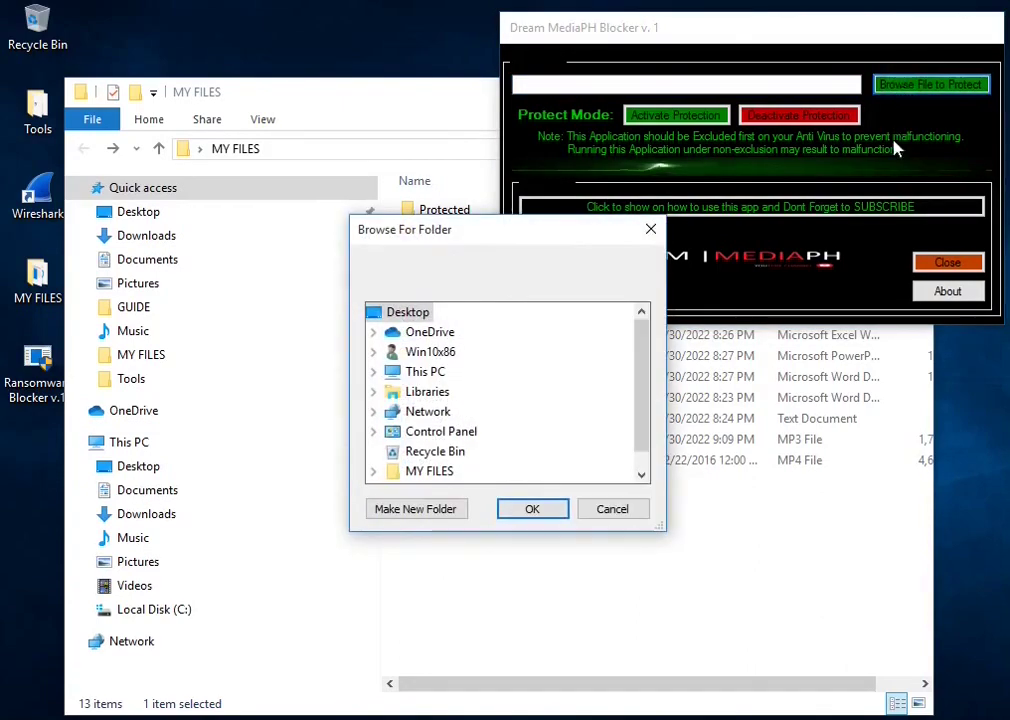
click(375, 474)
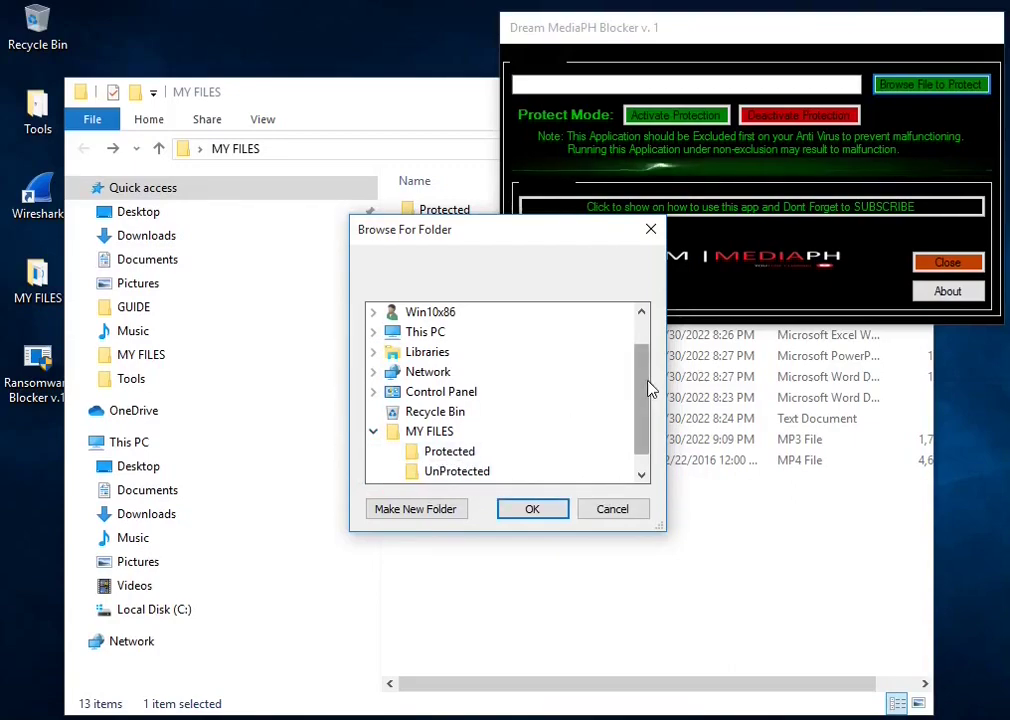
drag(650, 388, 650, 419)
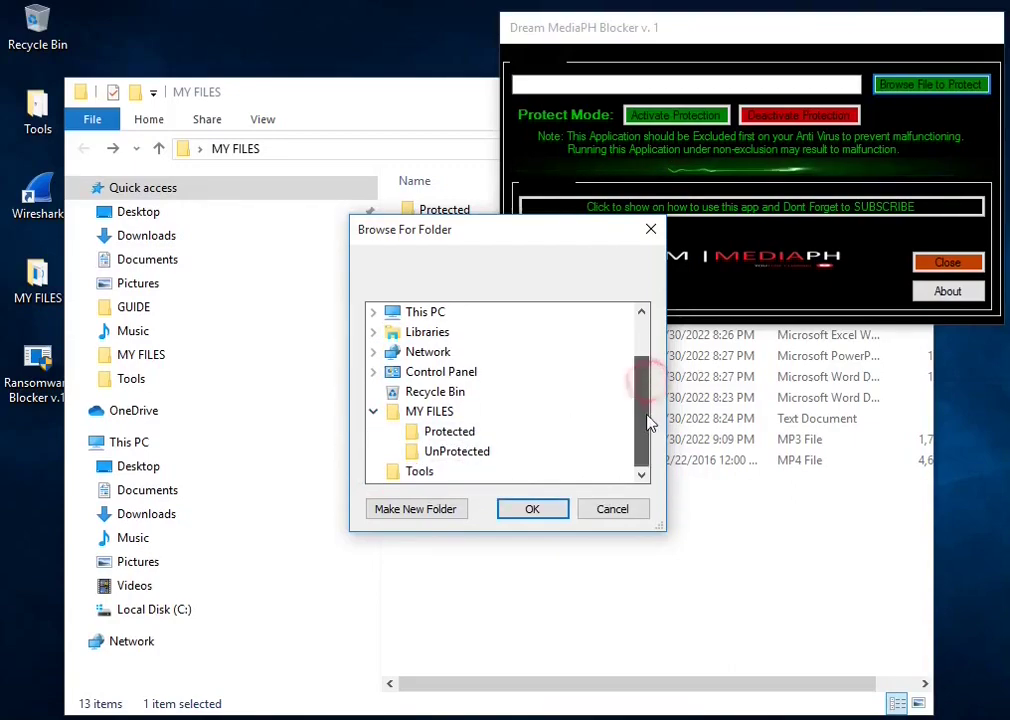
click(447, 433)
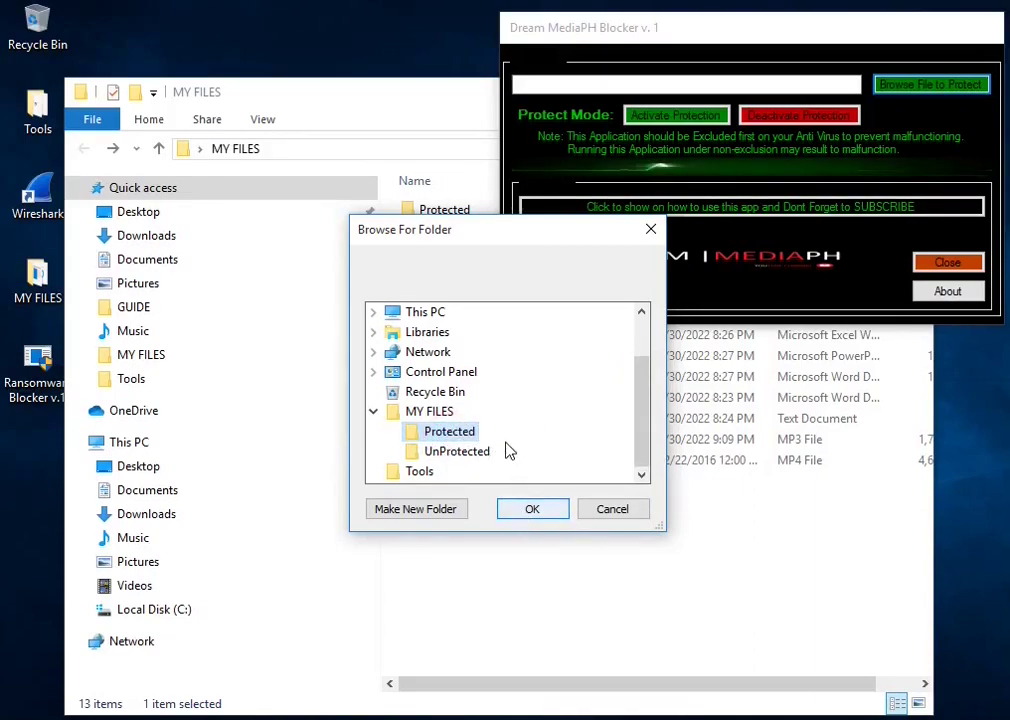
click(531, 510)
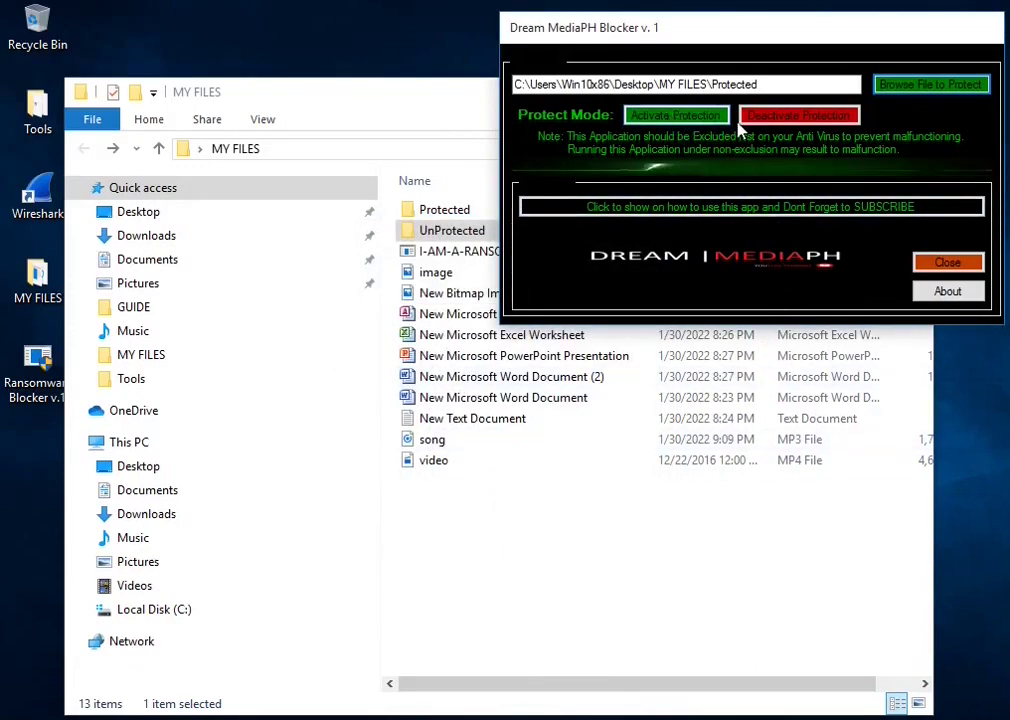
click(671, 118)
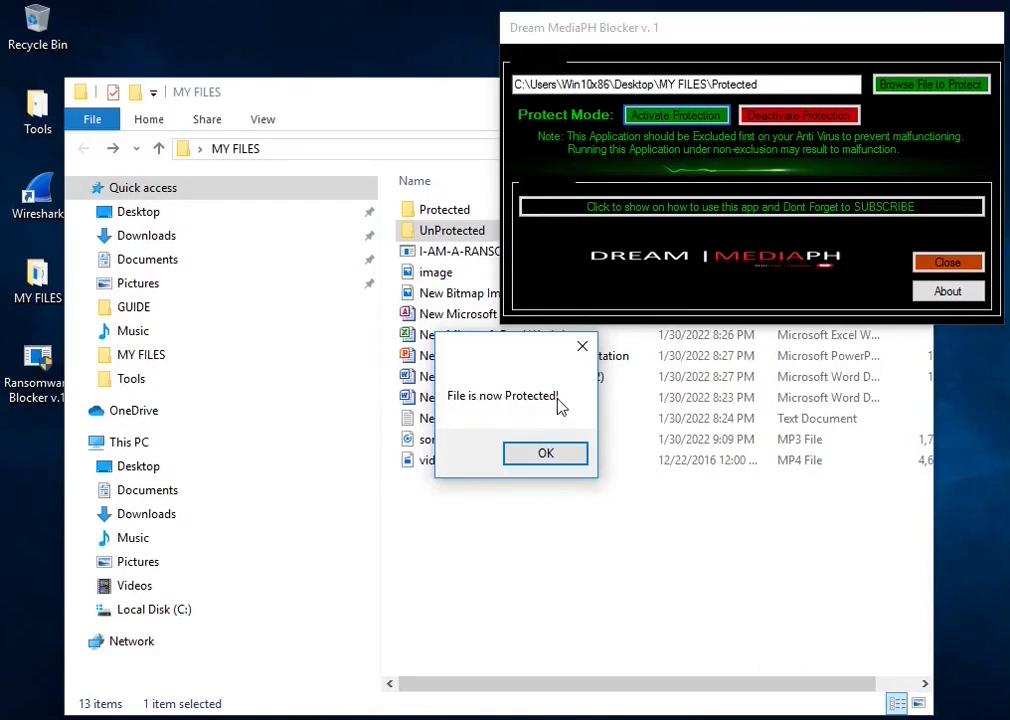
click(552, 457)
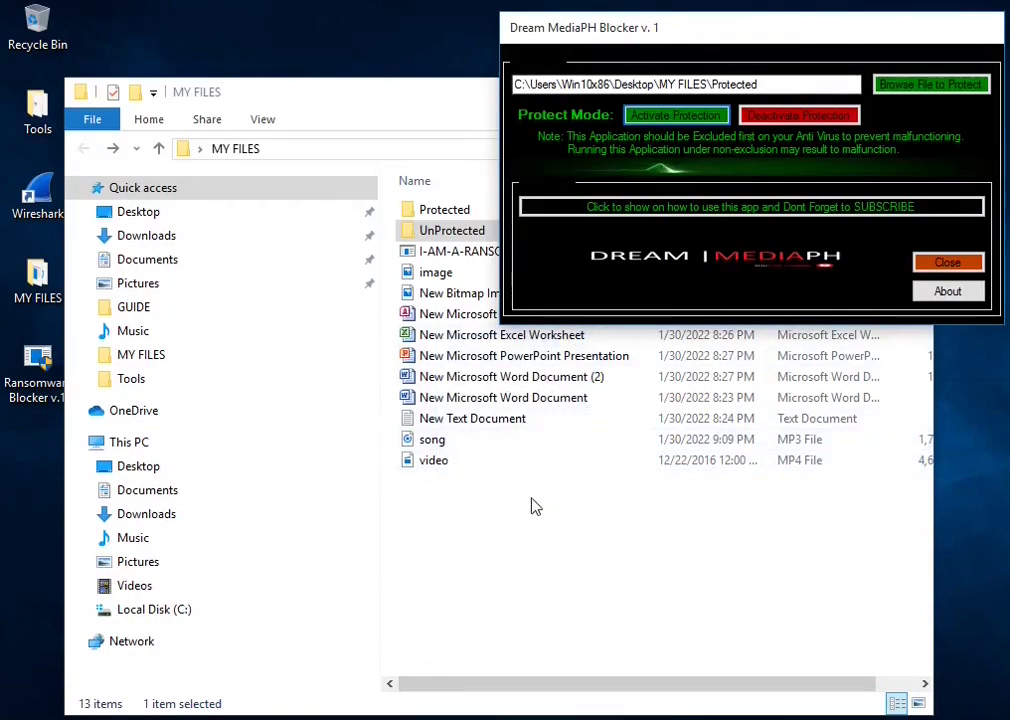
Step: Run the I-AM-A-RANSOMWARE application from the MY FILES folder to test the protection
click(432, 112)
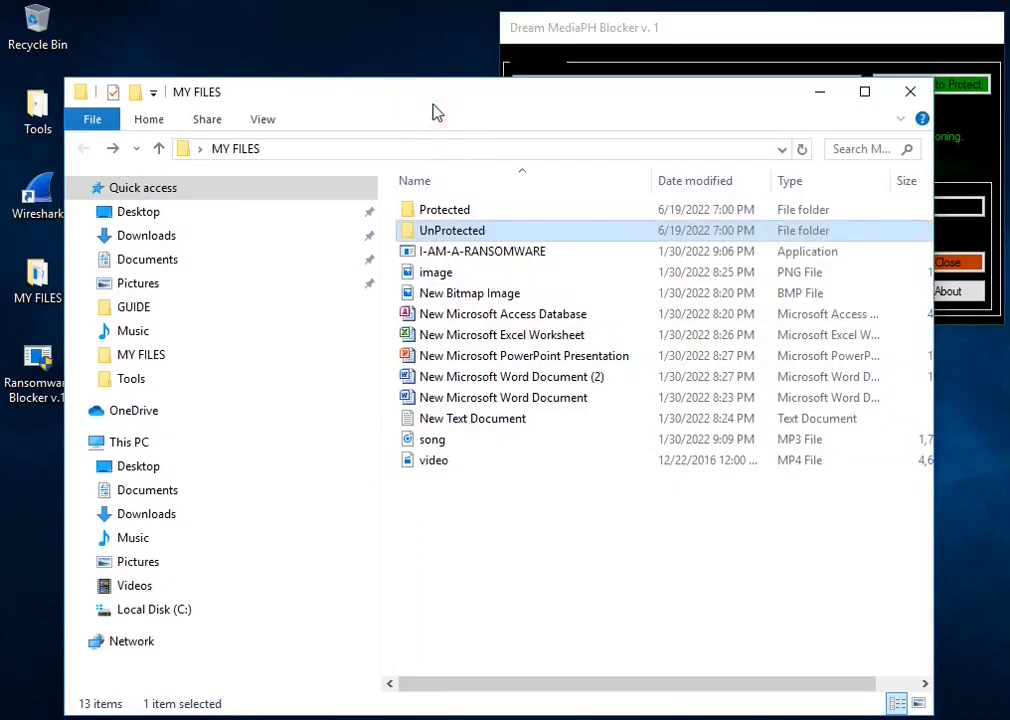
click(458, 256)
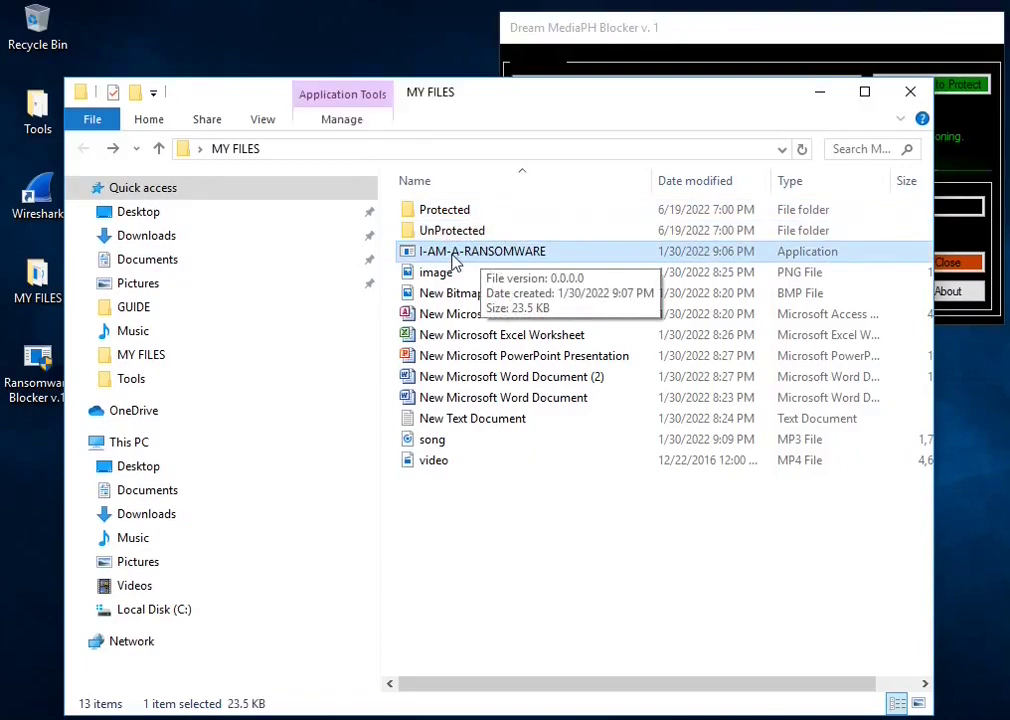
right_click(454, 258)
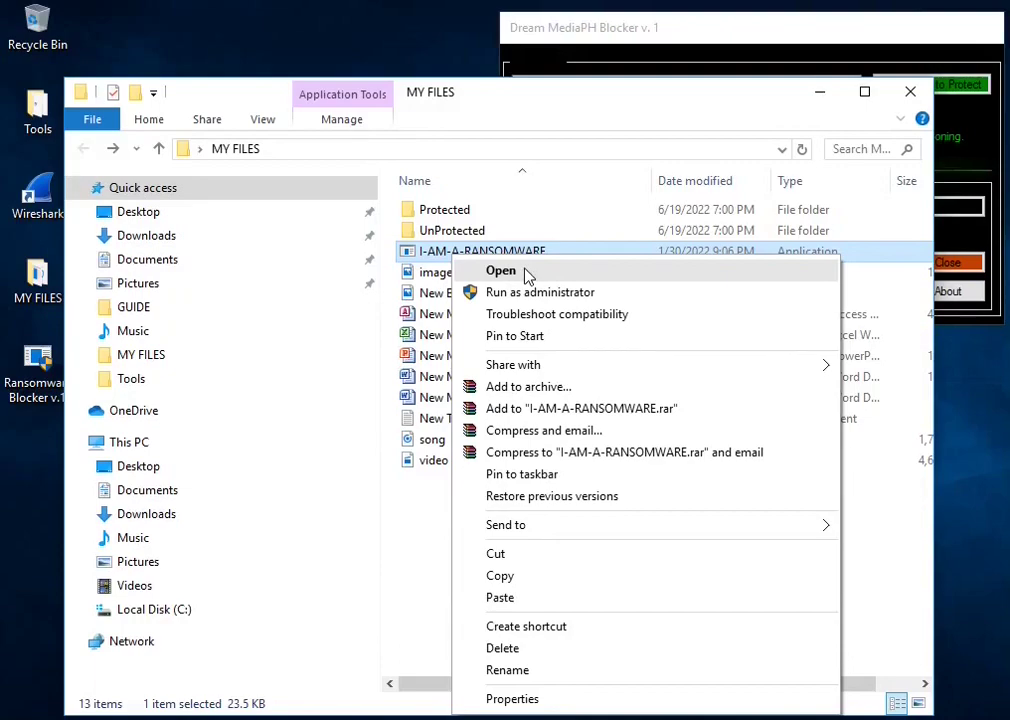
click(528, 272)
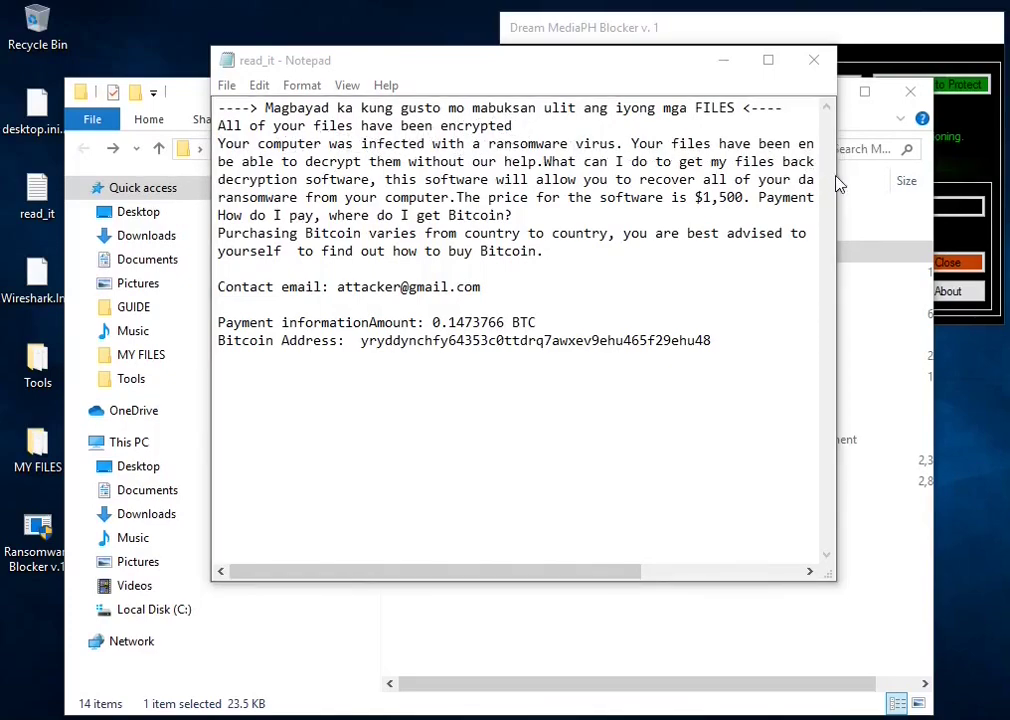
Step: Widen the read_it ransom note to read its full text and contact details, and close it
drag(842, 182, 945, 182)
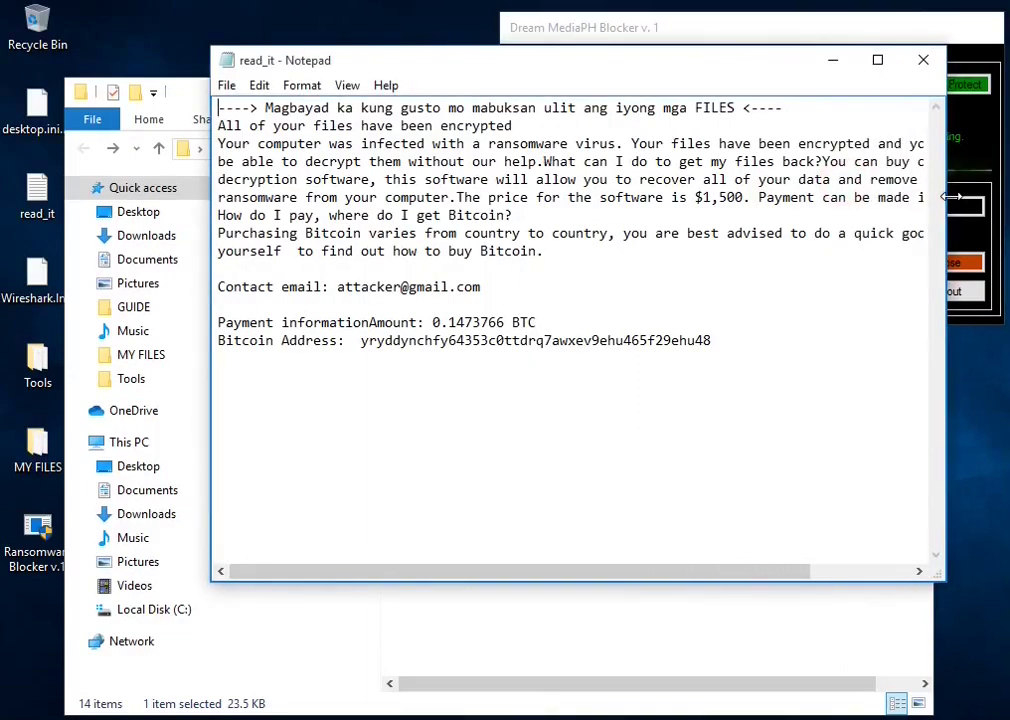
drag(733, 59, 548, 66)
drag(775, 190, 893, 200)
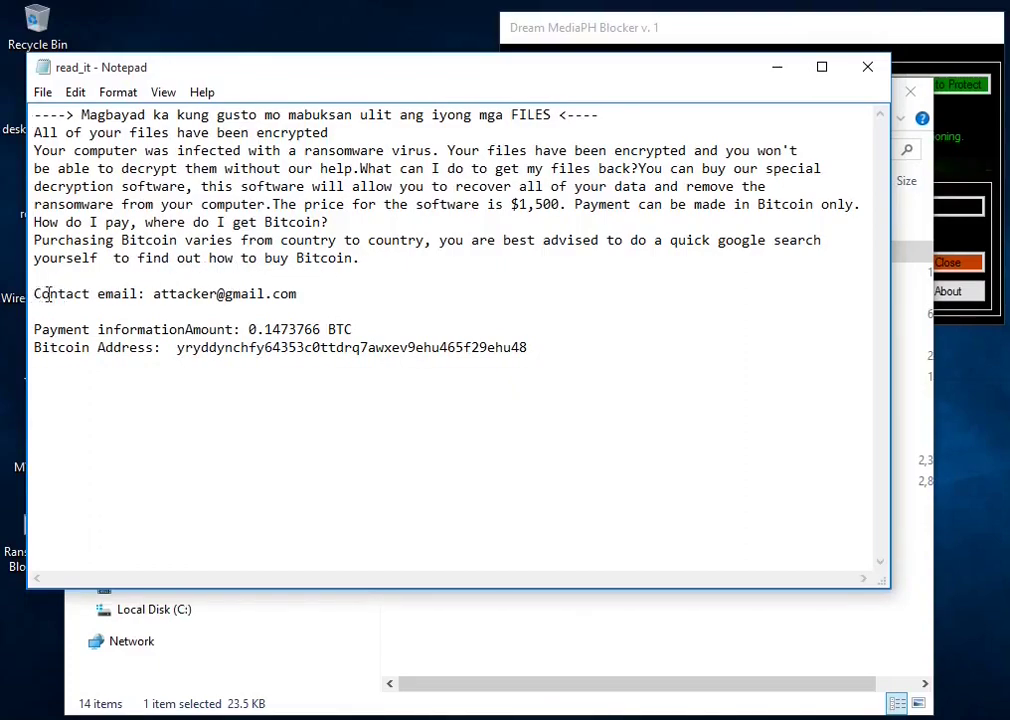
drag(302, 294, 153, 296)
click(309, 290)
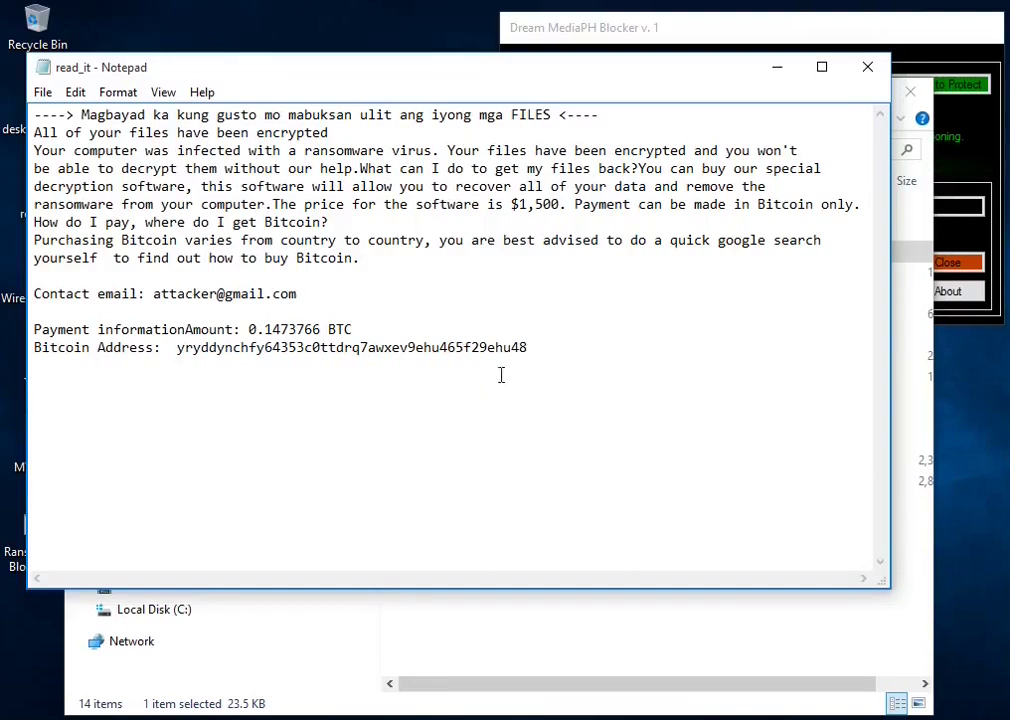
click(866, 70)
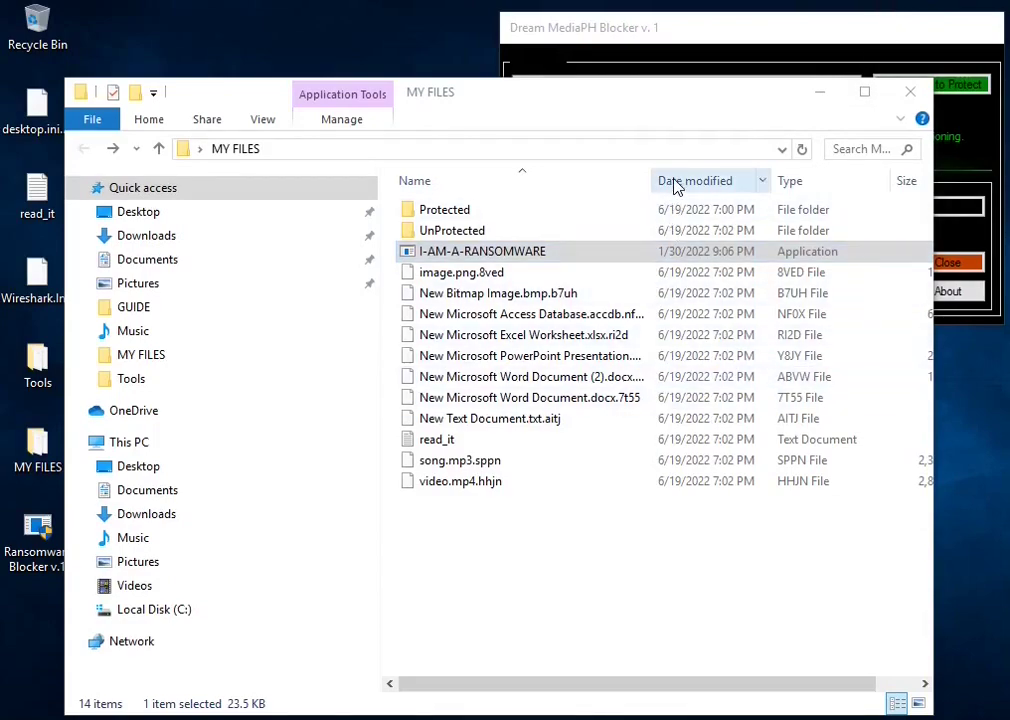
Step: Widen the Name column in MY FILES and examine the file extensions from the image through the text document
drag(651, 176, 691, 181)
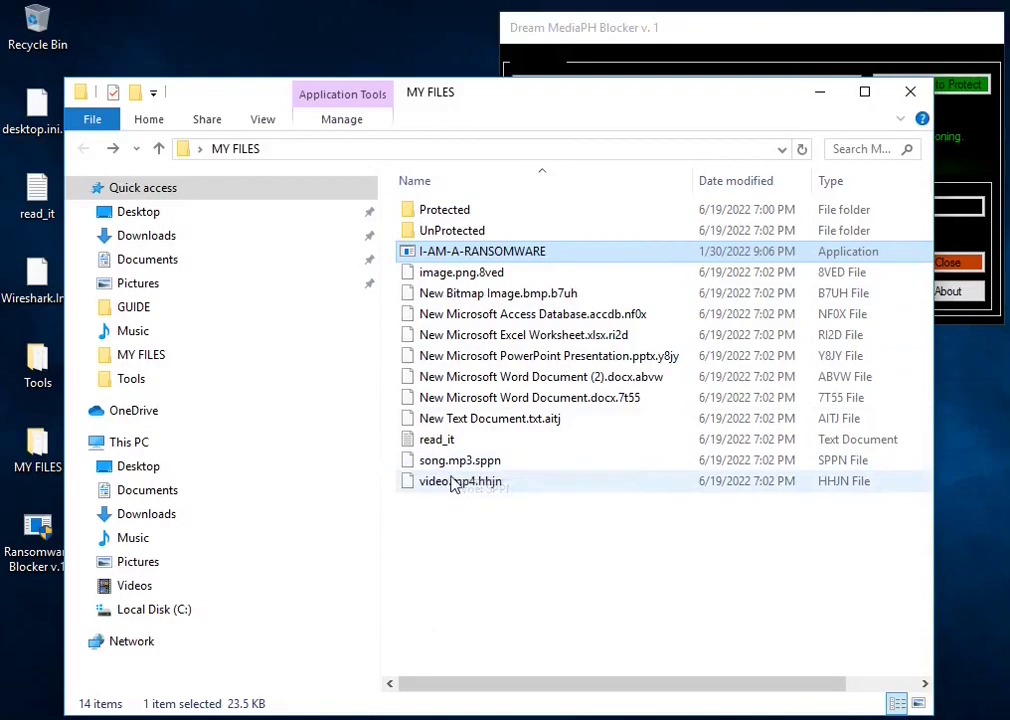
click(462, 276)
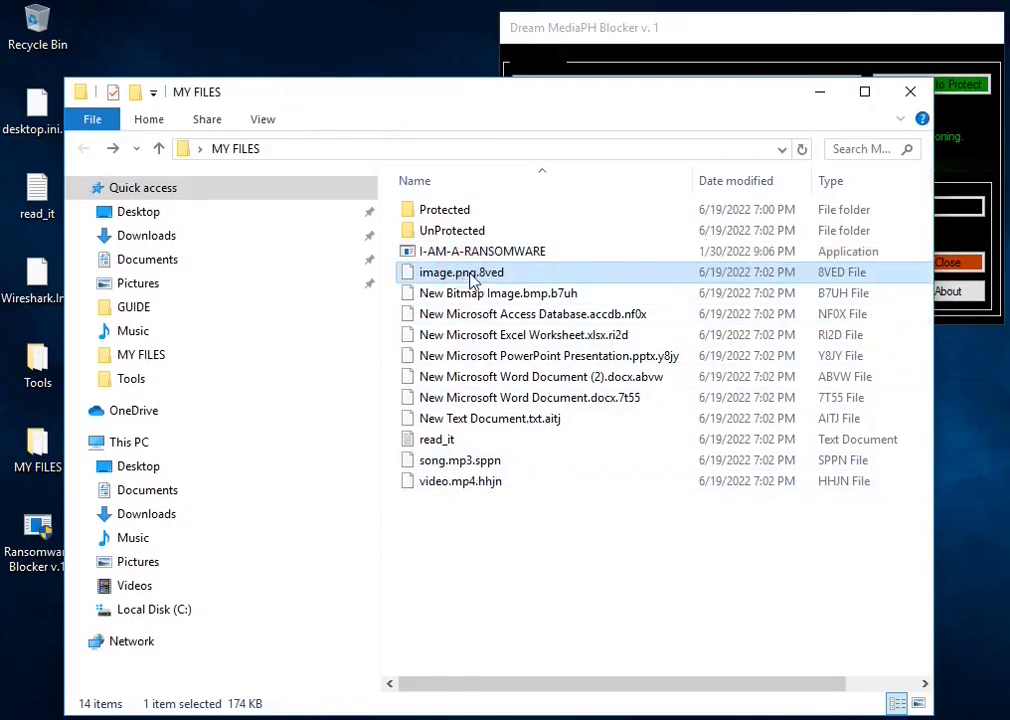
click(480, 293)
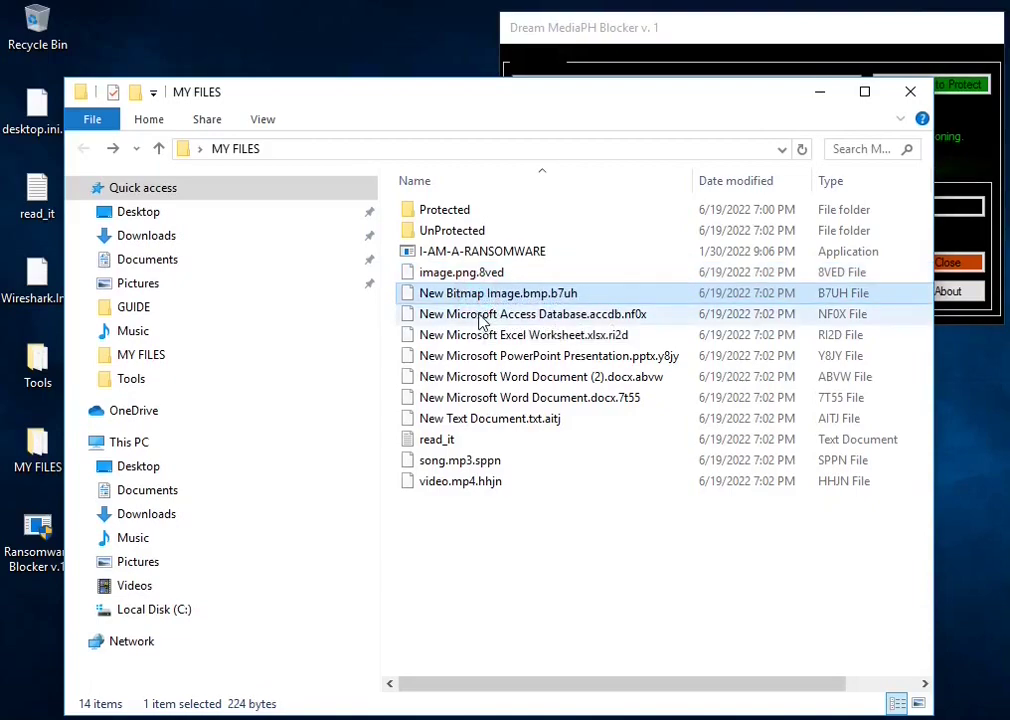
click(481, 316)
click(480, 336)
click(483, 356)
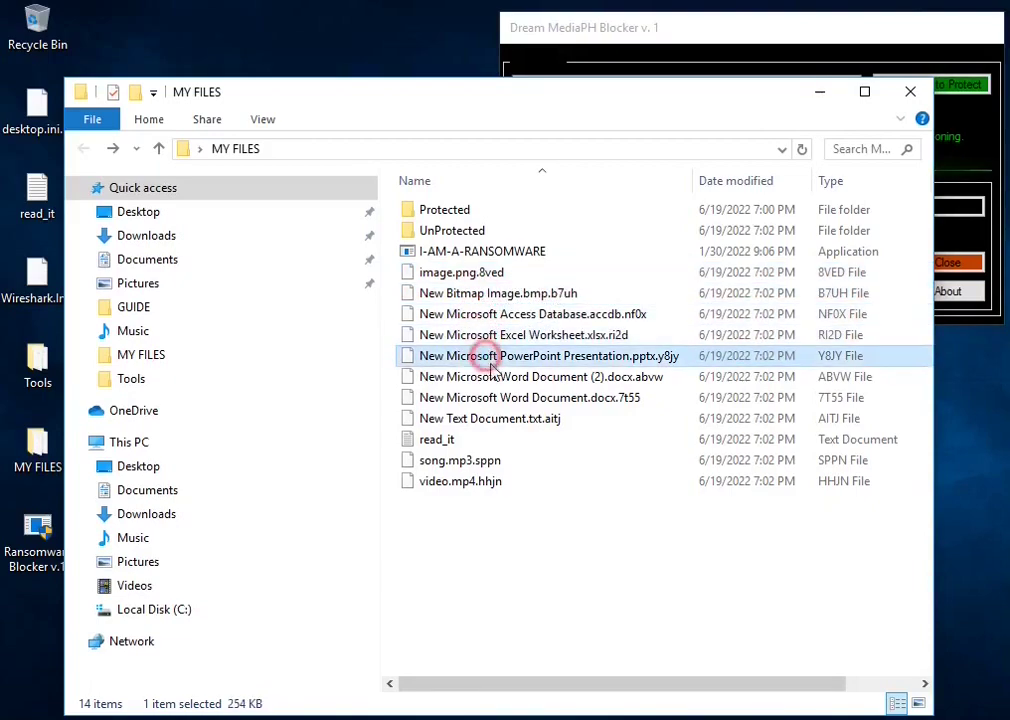
click(496, 377)
click(497, 398)
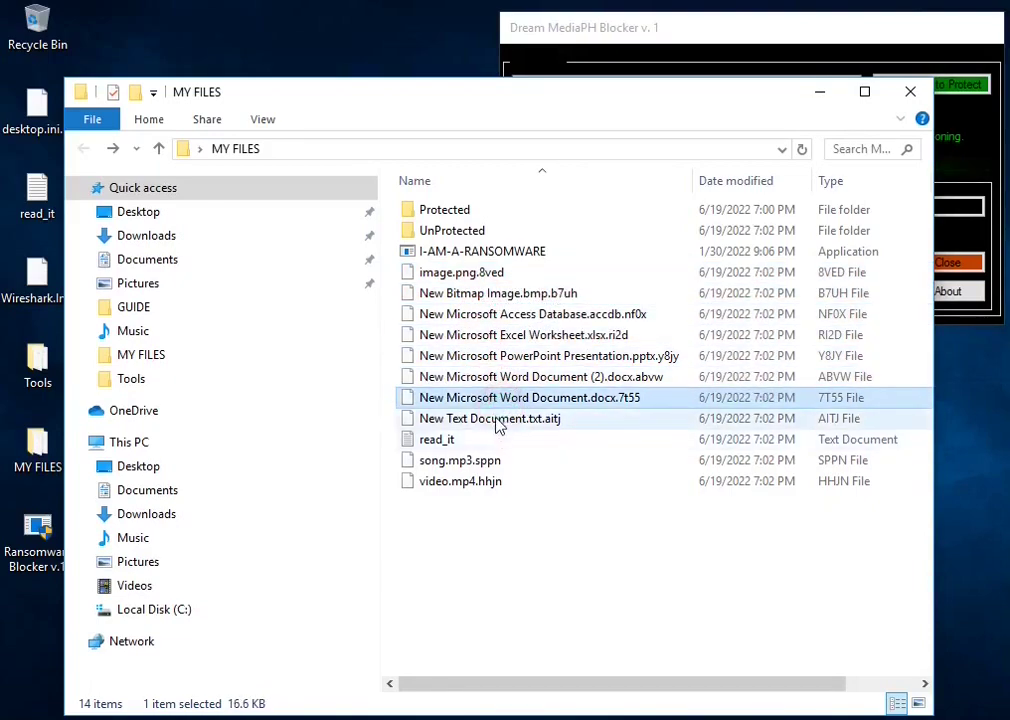
click(497, 419)
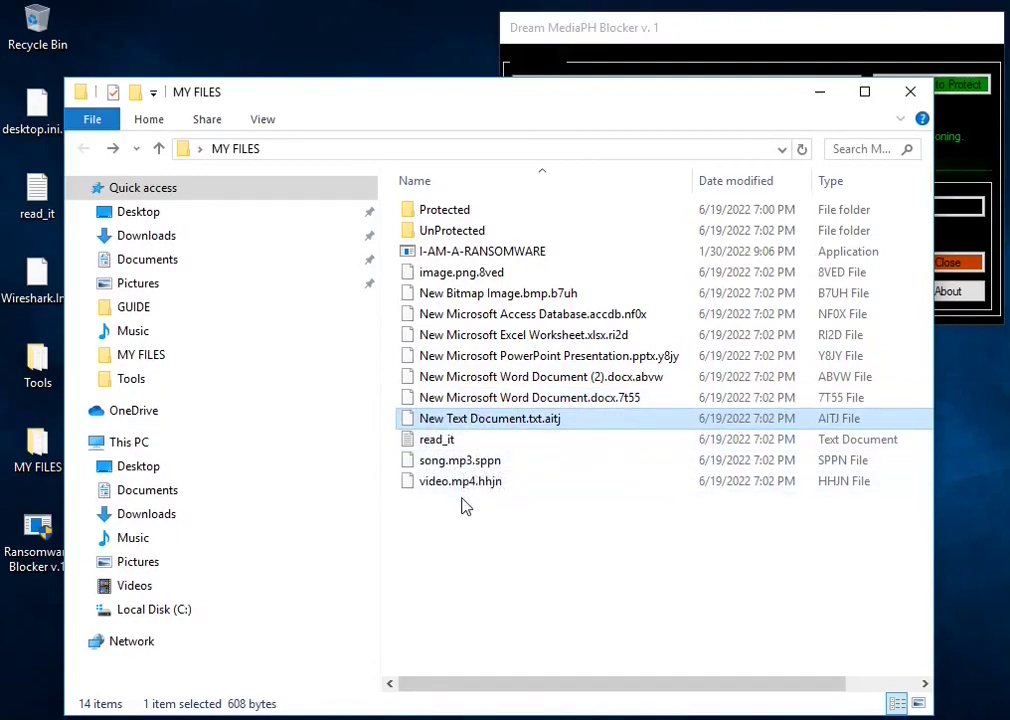
Step: Try to open New Text Document.txt.aitj, video.mp4.hhjn and New Microsoft Word Document.docx.7t55, dismissing each app chooser
double_click(480, 424)
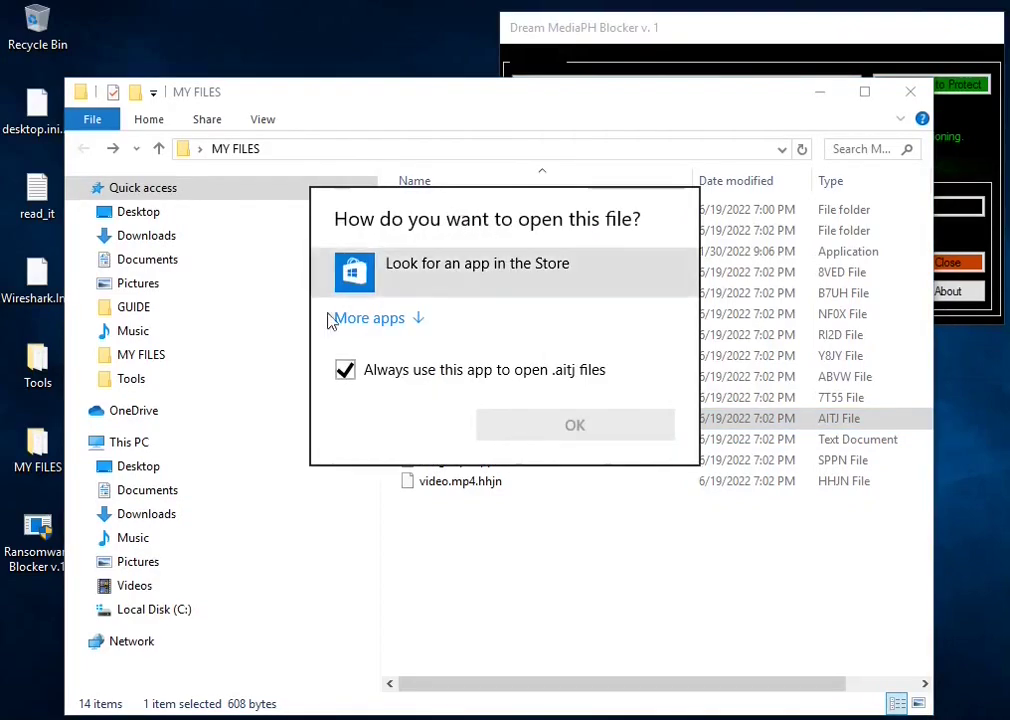
click(491, 582)
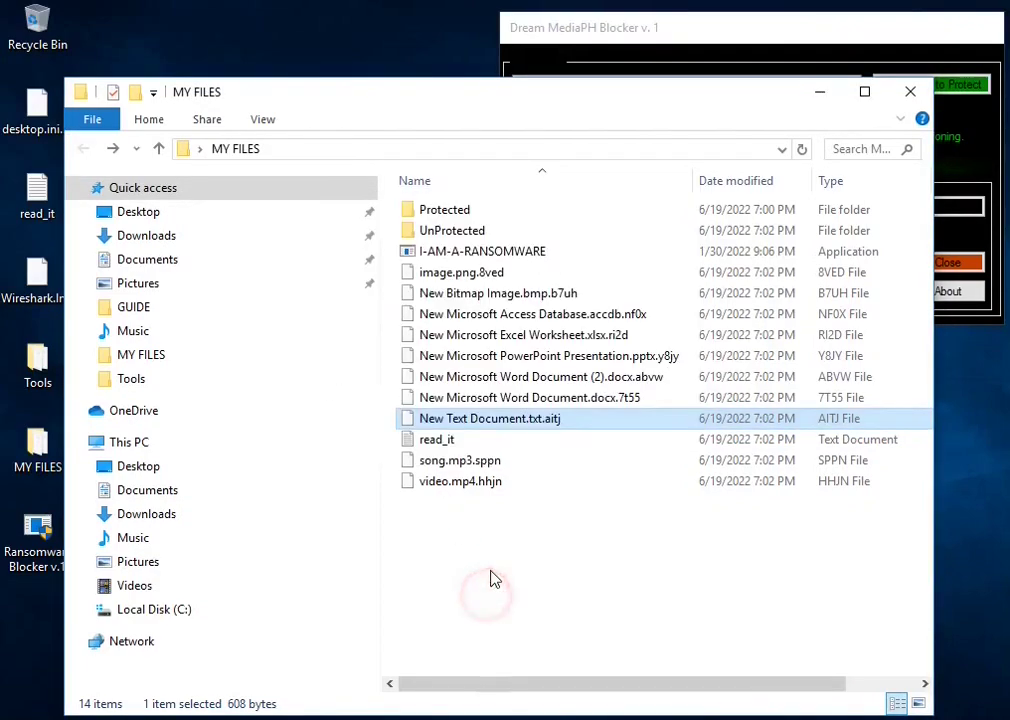
double_click(480, 483)
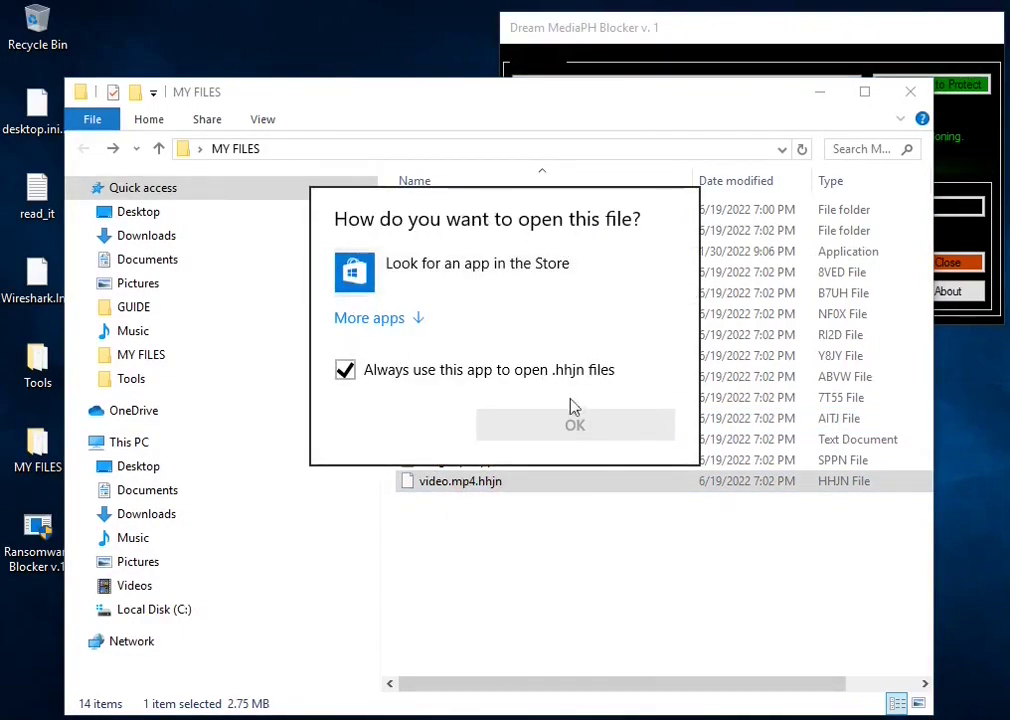
click(496, 591)
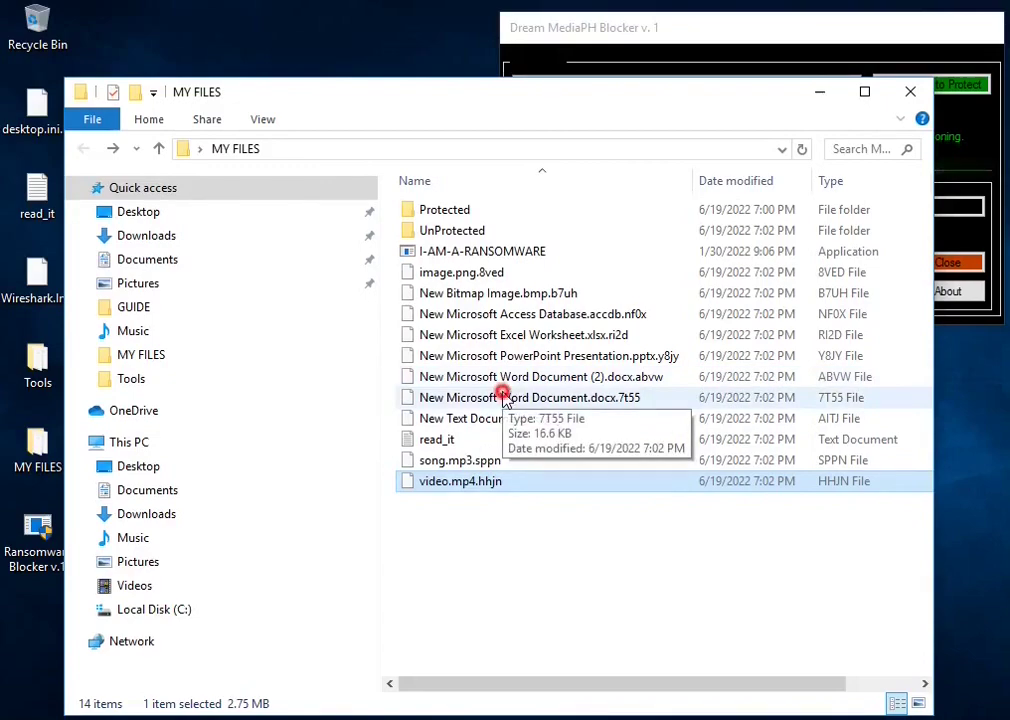
double_click(505, 400)
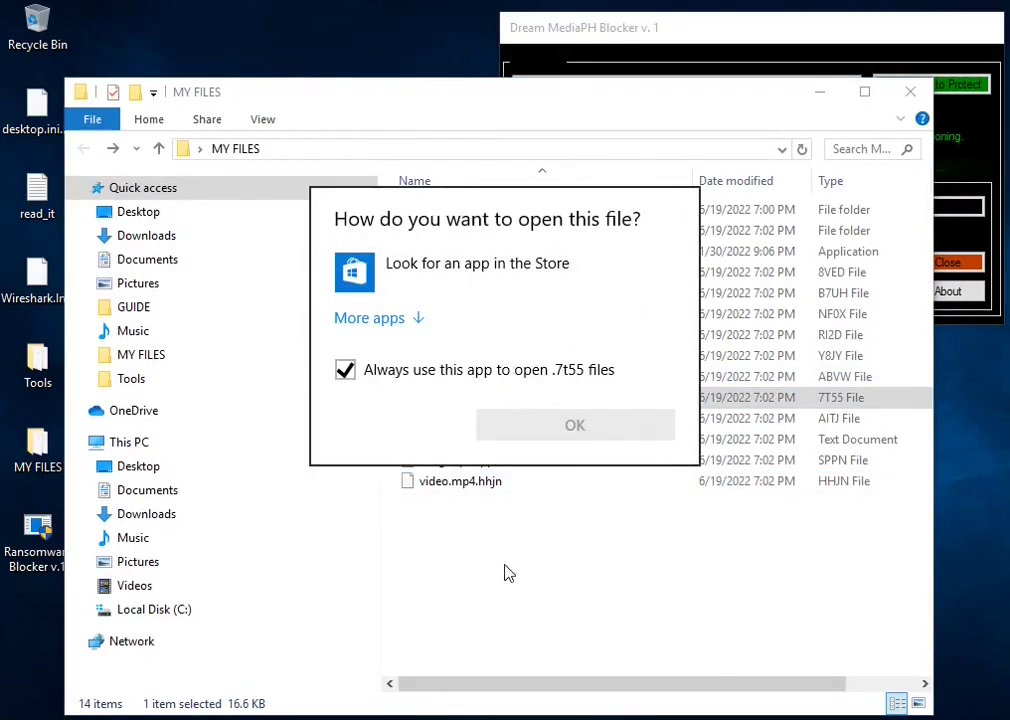
click(507, 577)
Step: Rename New Text Document.txt.aitj to New Text Document.txt and accept the file extension change
click(483, 423)
right_click(482, 423)
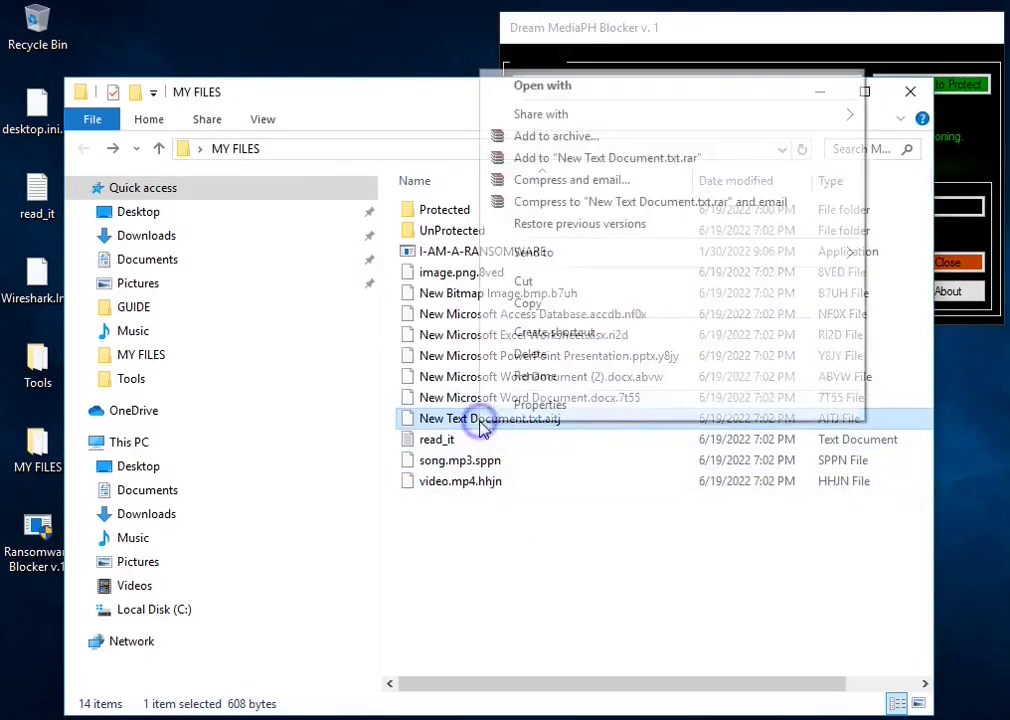
click(519, 374)
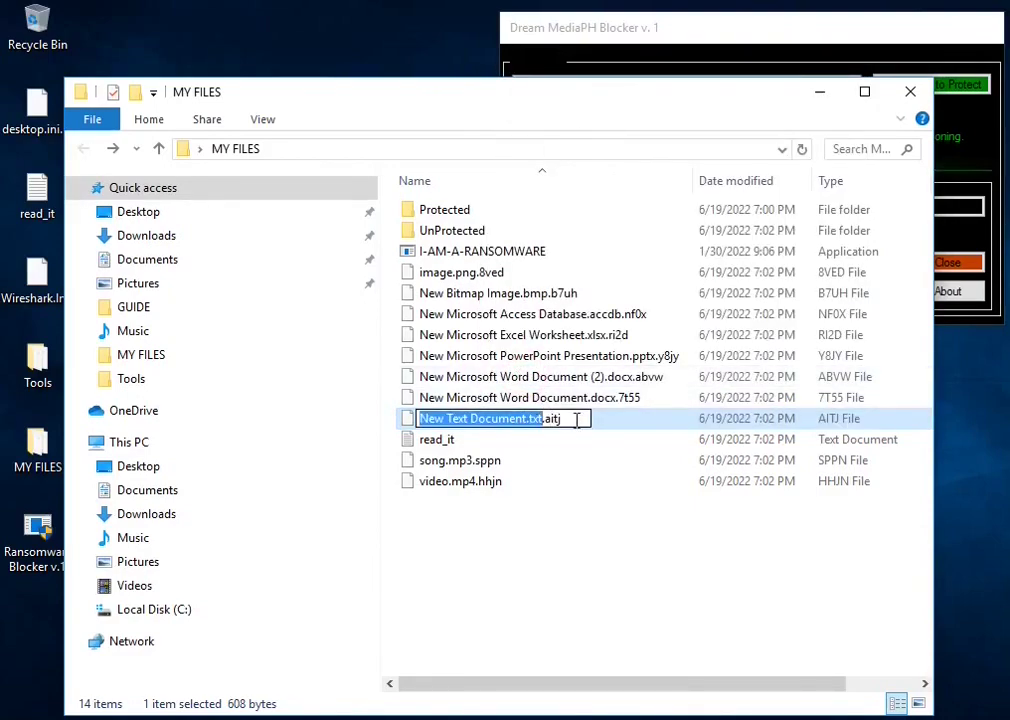
click(580, 420)
key(BackSpace)
key(BackSpace)
key(BackSpace)
key(BackSpace)
key(BackSpace)
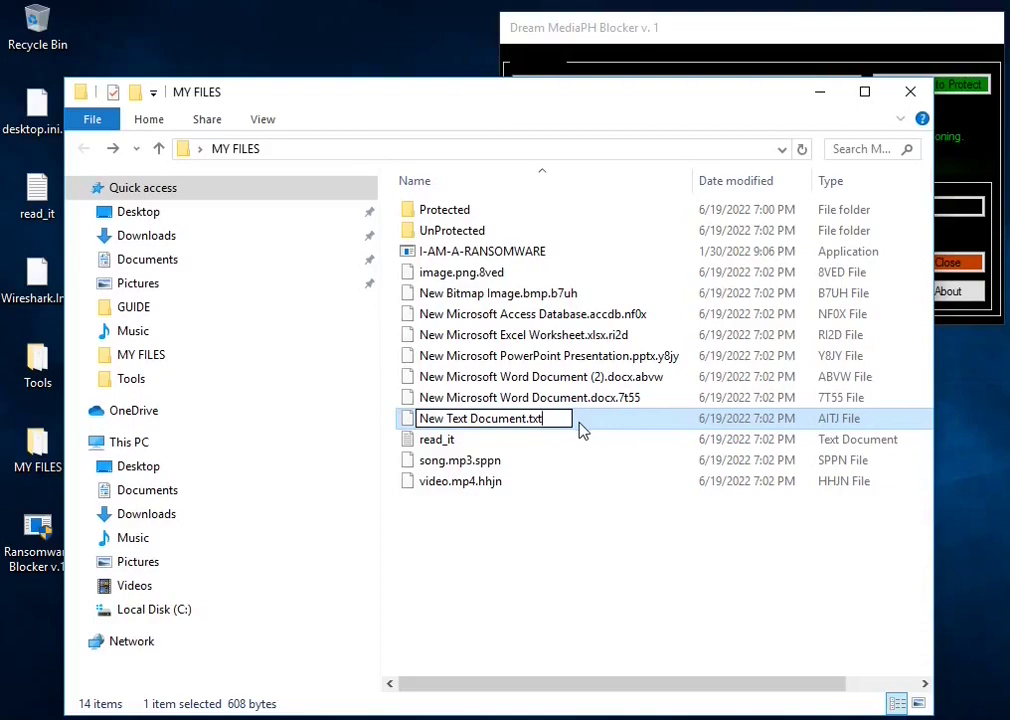
click(591, 579)
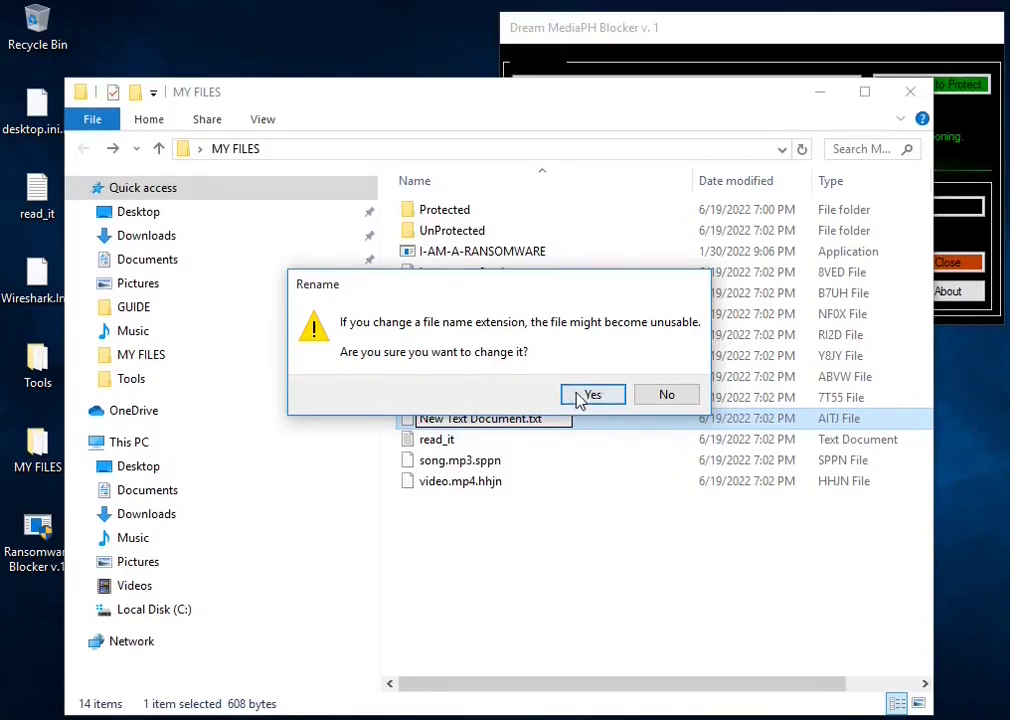
click(606, 395)
click(544, 606)
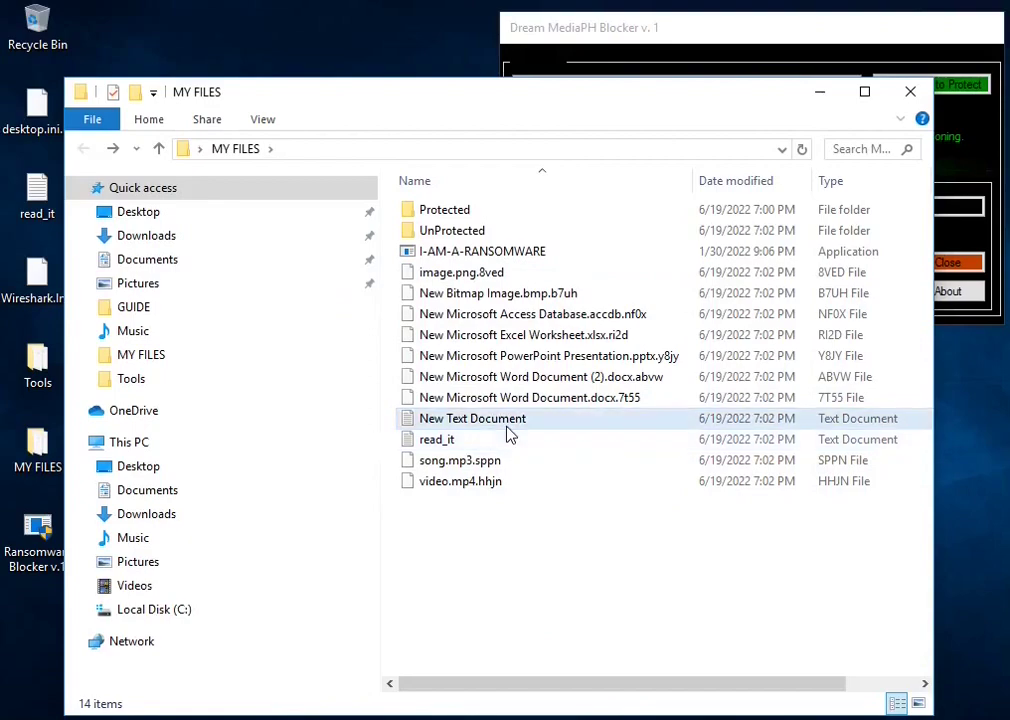
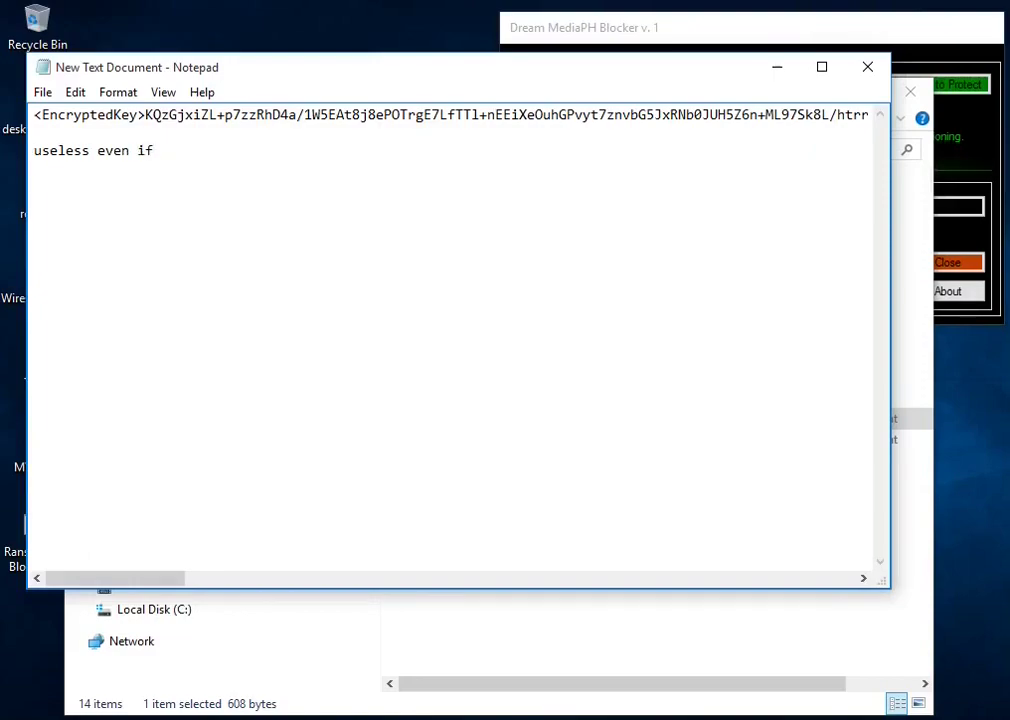
Step: Finish the note "useless even if we rename" and "all our files are now encrypted" in the text document, and close it without saving
text(rename)
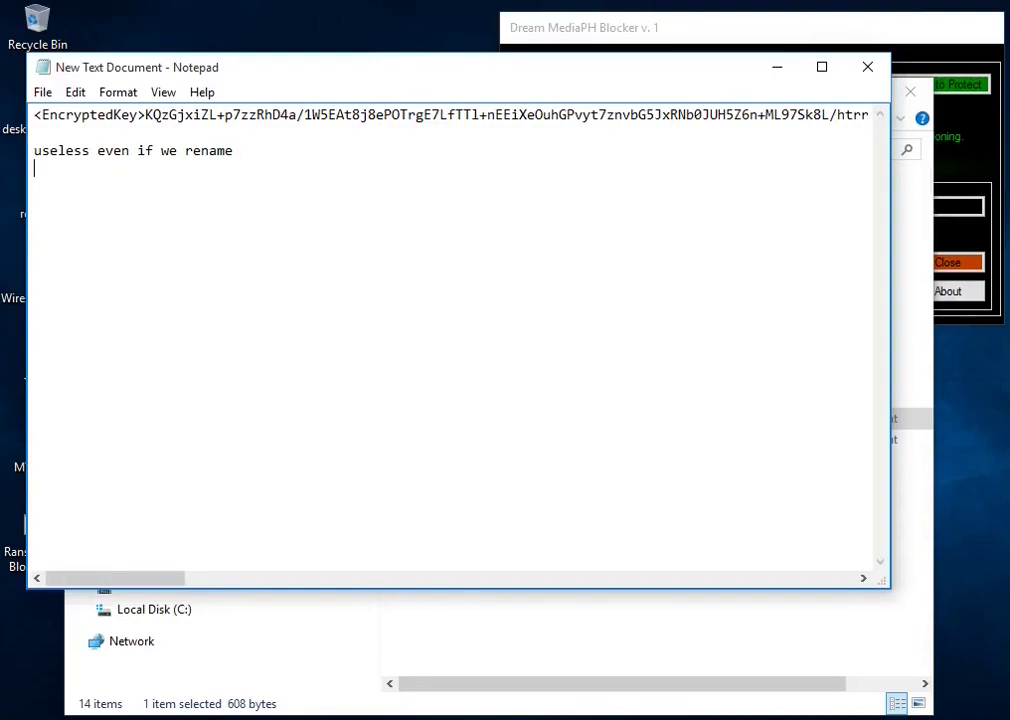
text(all our files are)
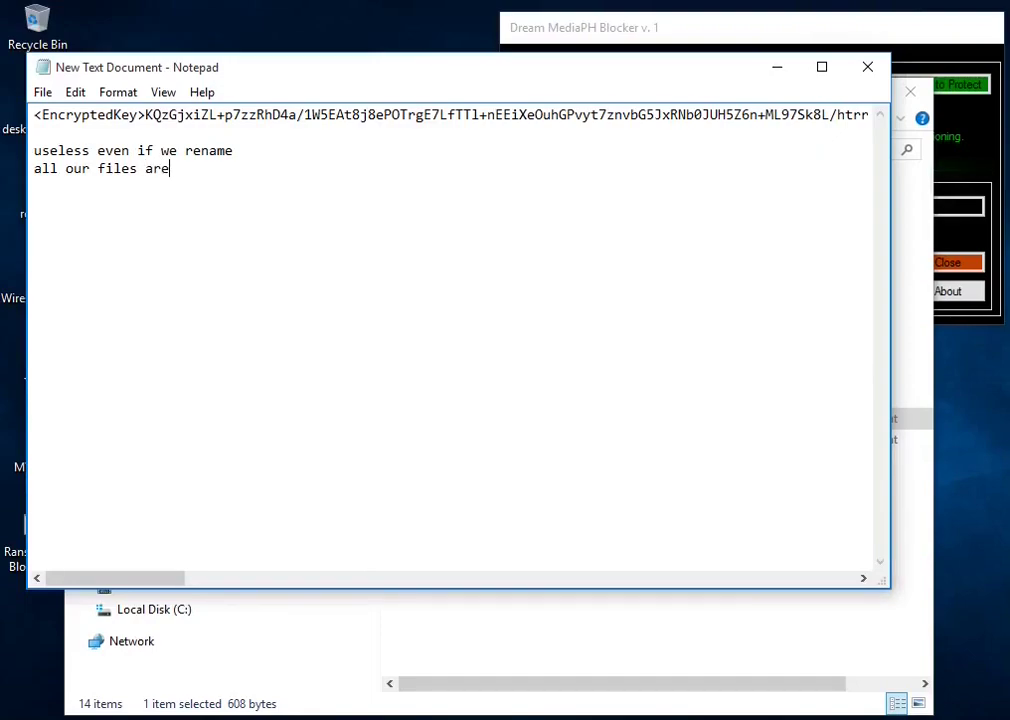
text( now encrypted)
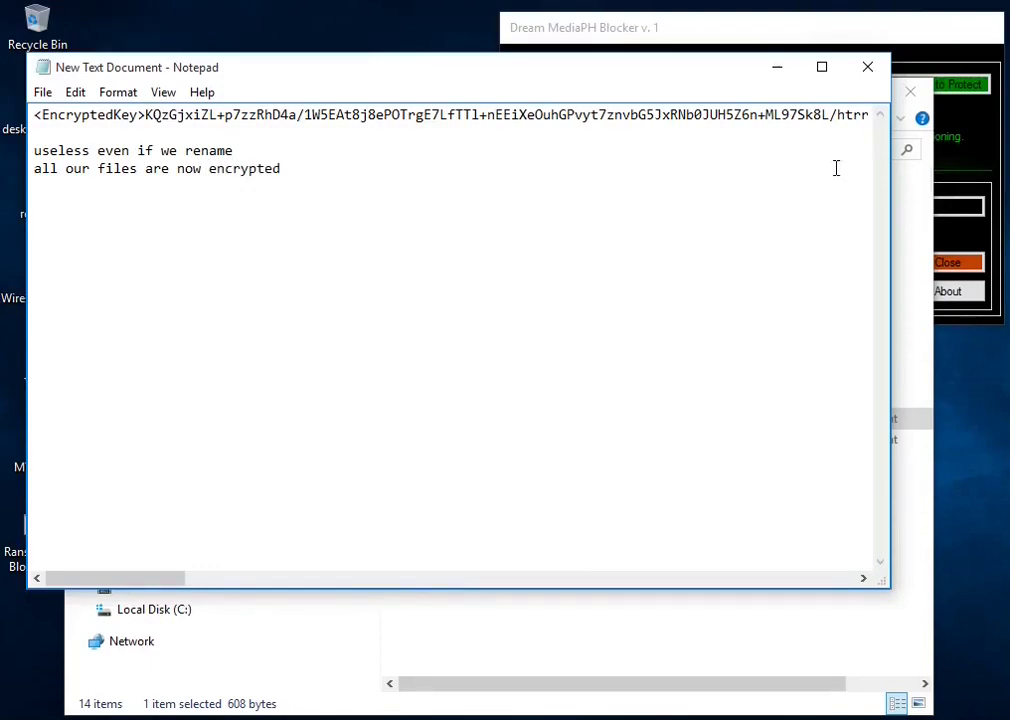
click(869, 68)
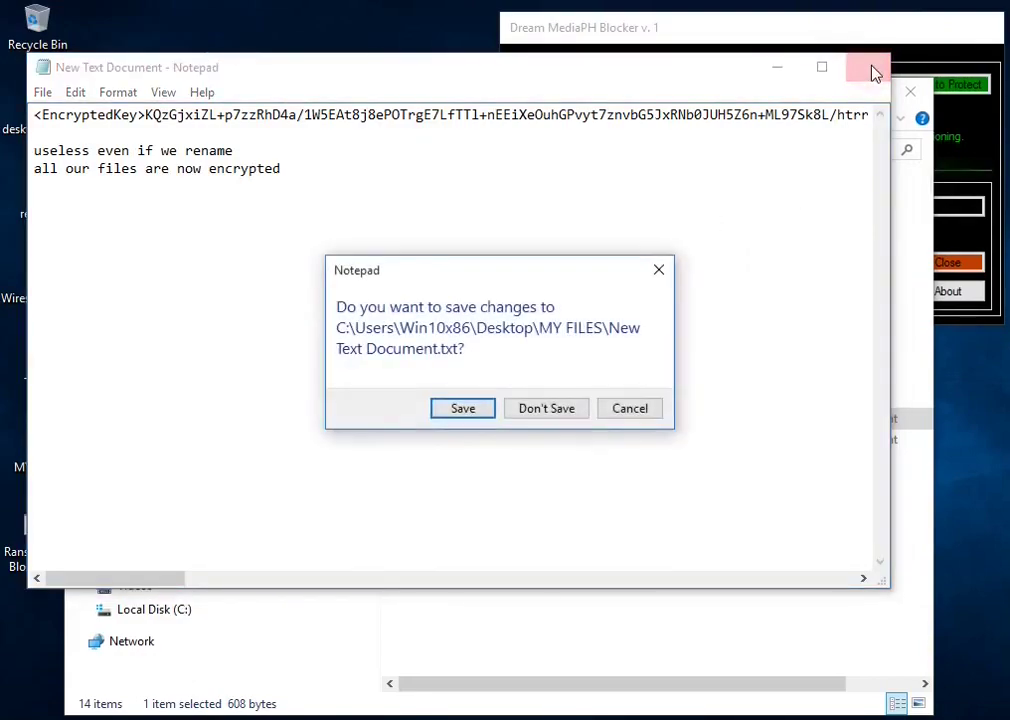
click(545, 410)
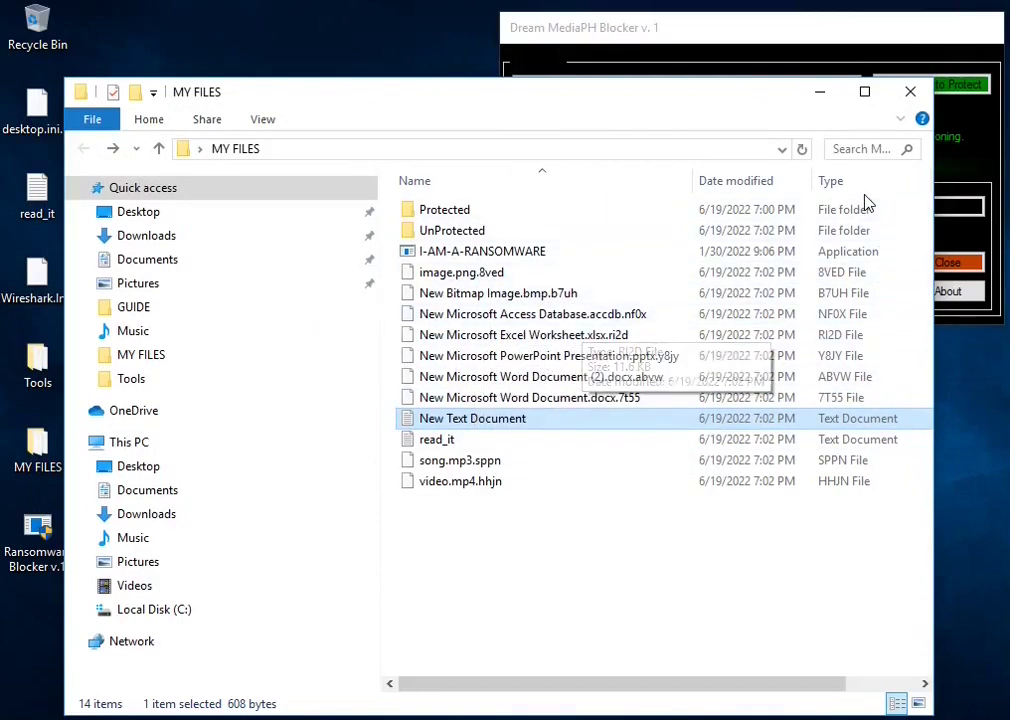
Step: Deactivate the blocker's protection for the Protected folder in MY FILES and dismiss the message
click(757, 26)
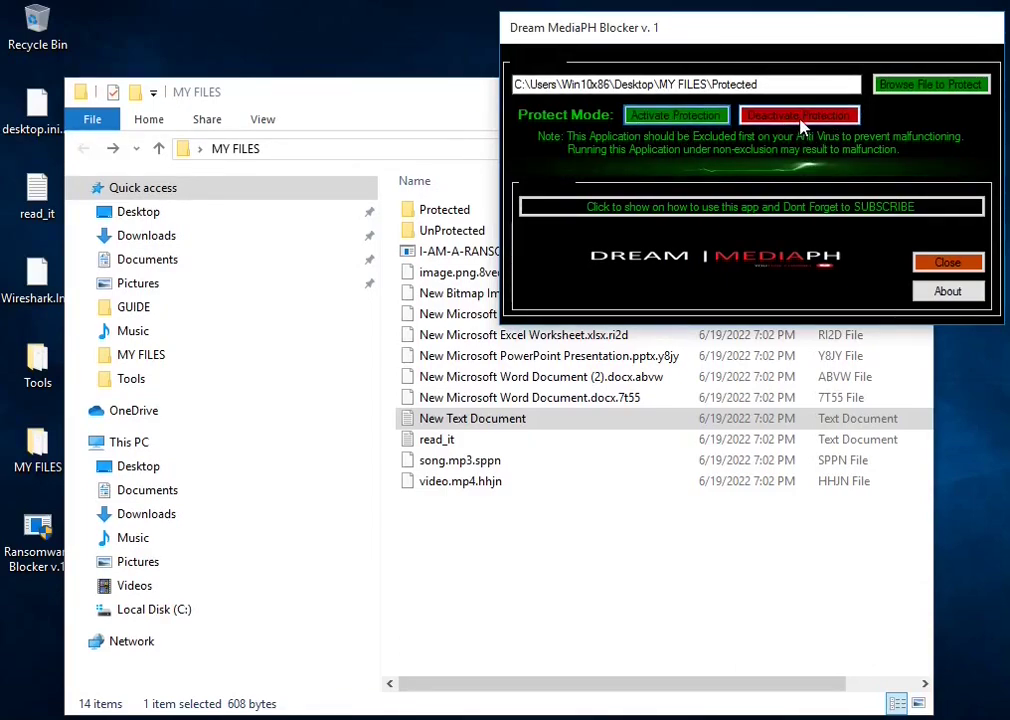
click(433, 99)
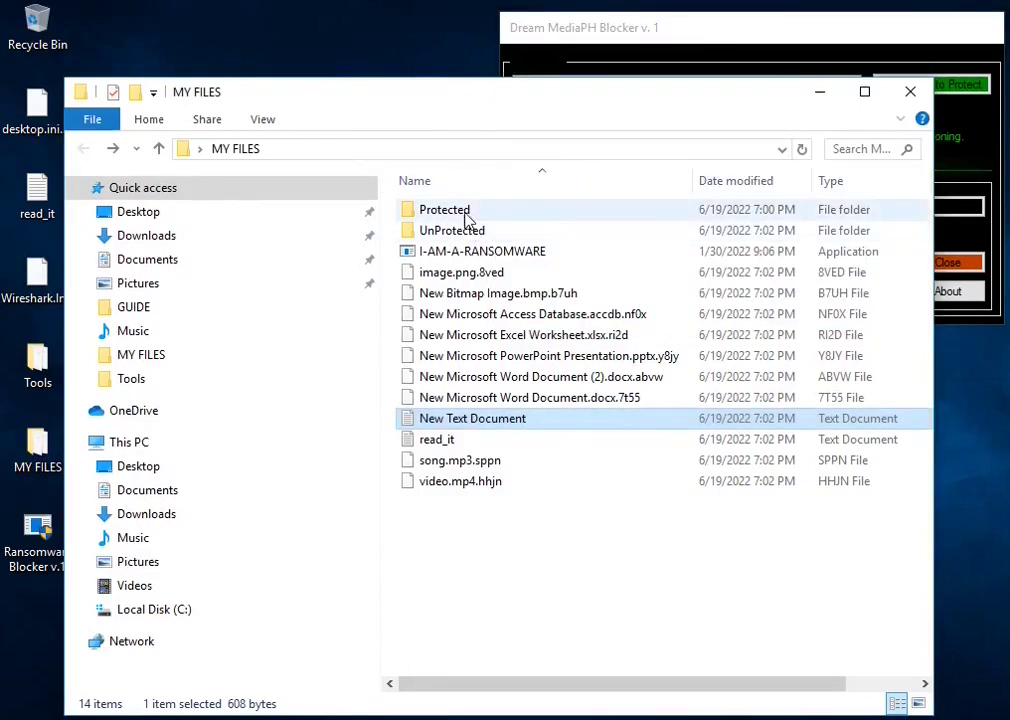
click(465, 212)
click(460, 230)
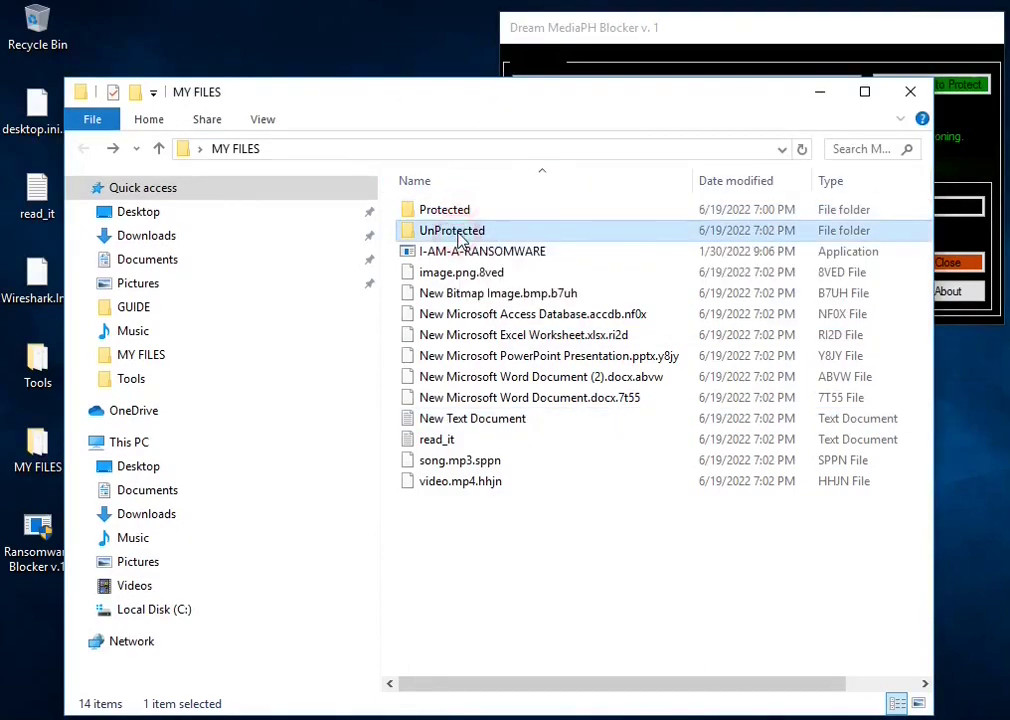
click(756, 25)
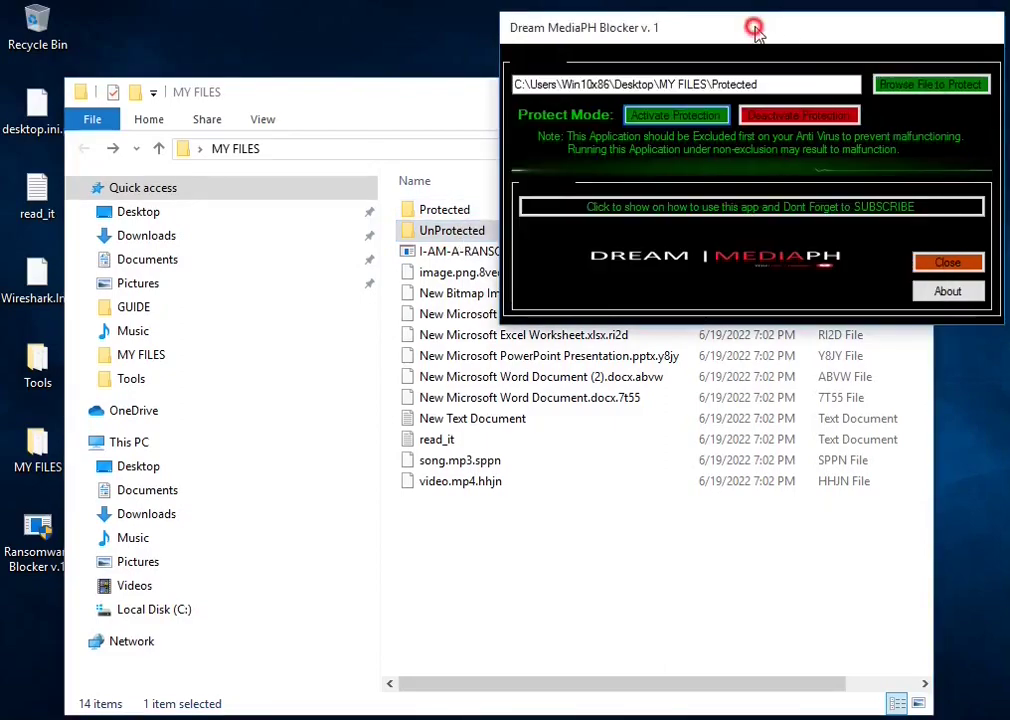
click(780, 120)
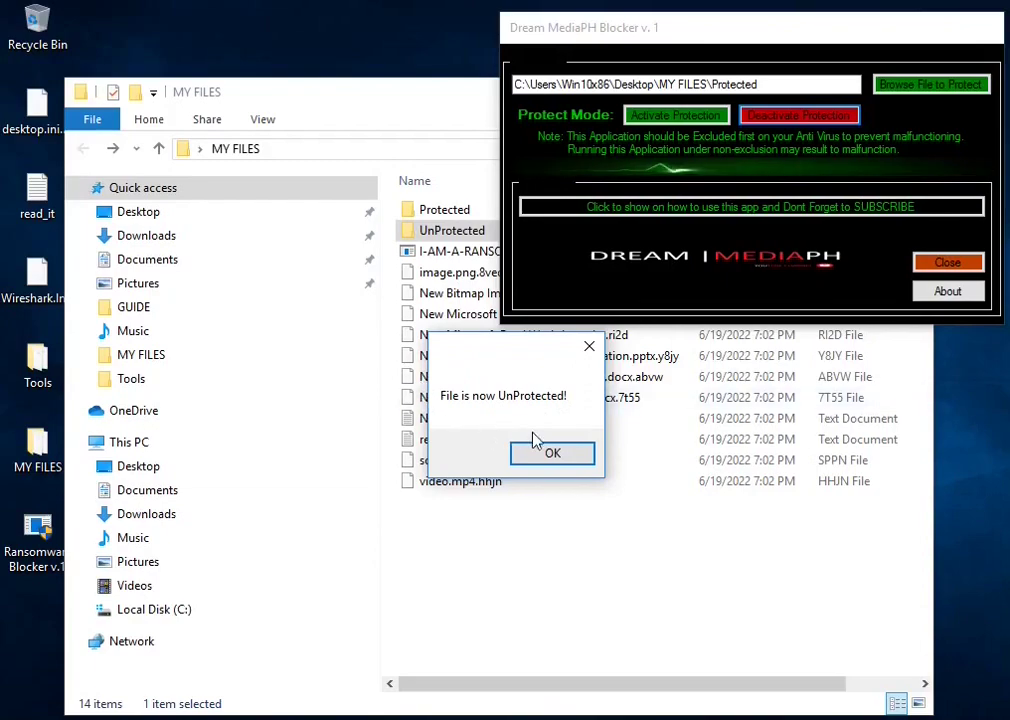
click(552, 462)
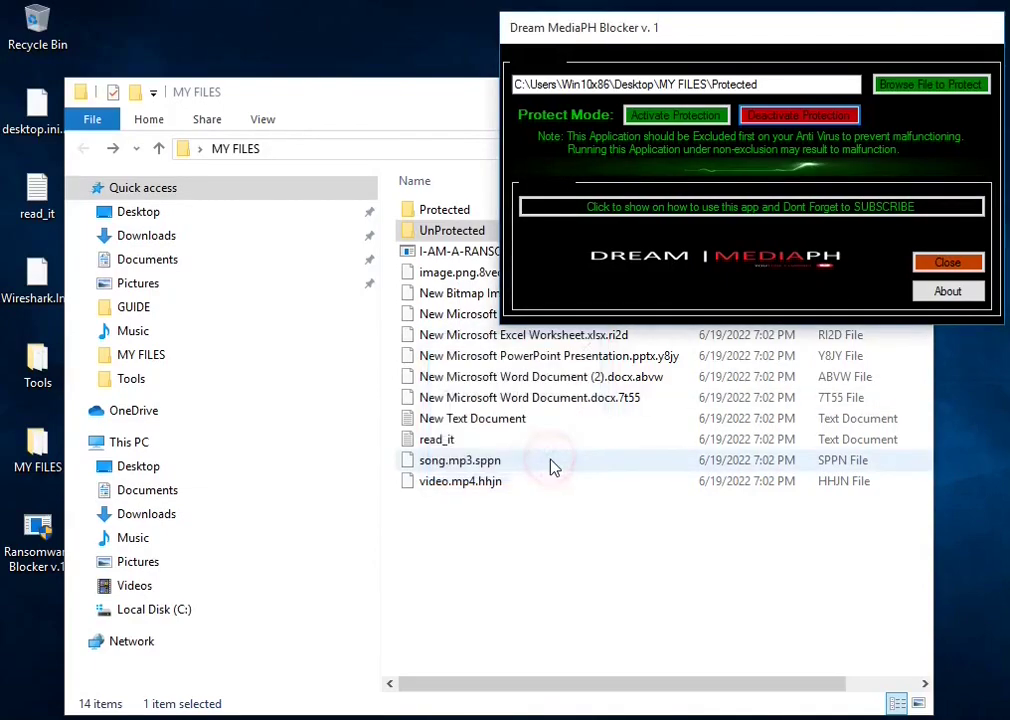
Step: Open the UnProtected folder in MY FILES and widen the Name column to show the full file names
click(436, 108)
click(450, 230)
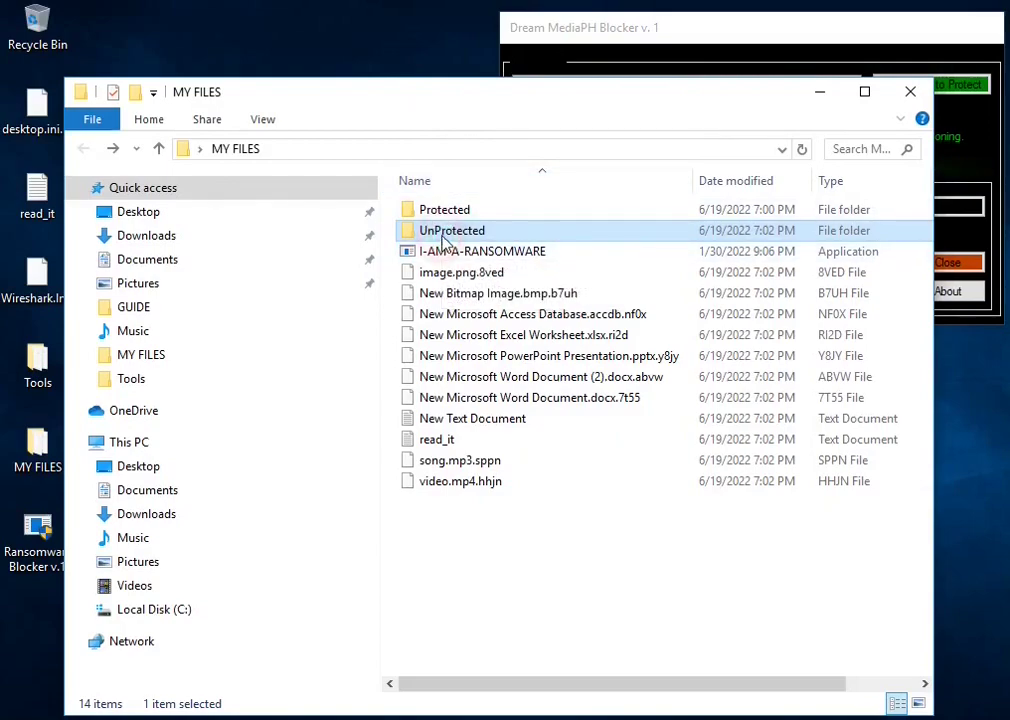
click(449, 210)
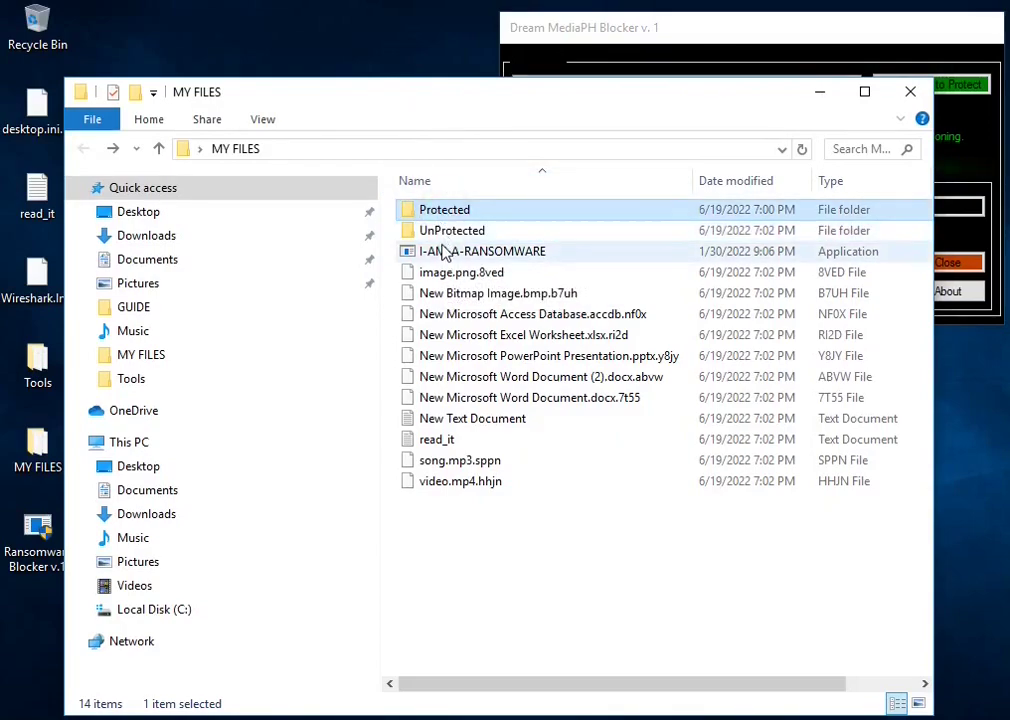
double_click(442, 230)
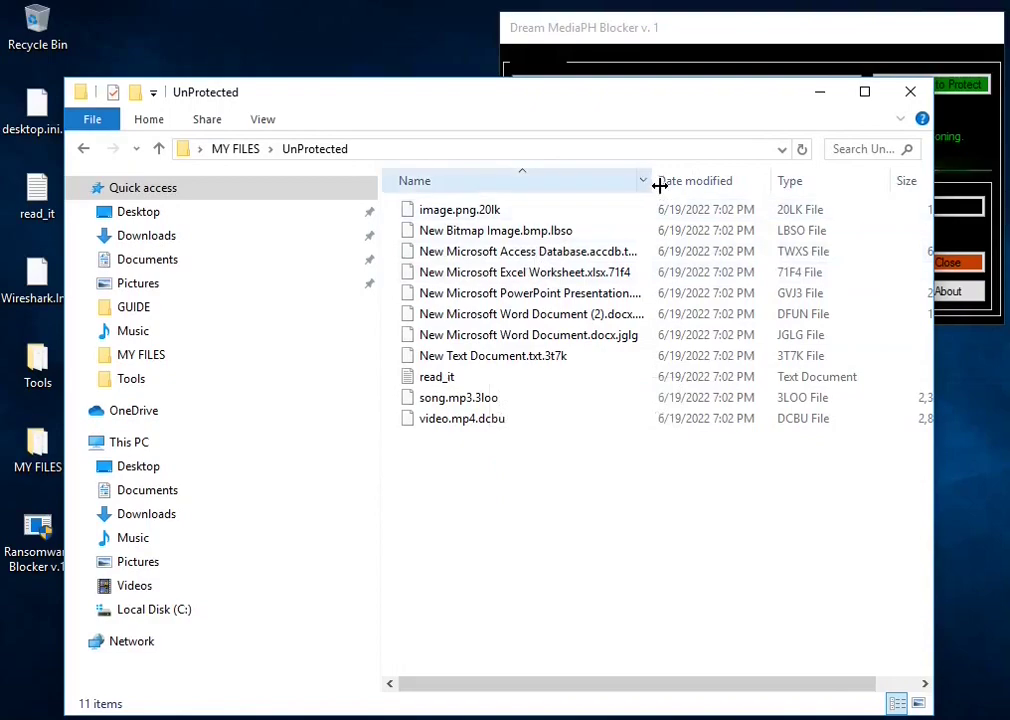
drag(658, 180, 740, 181)
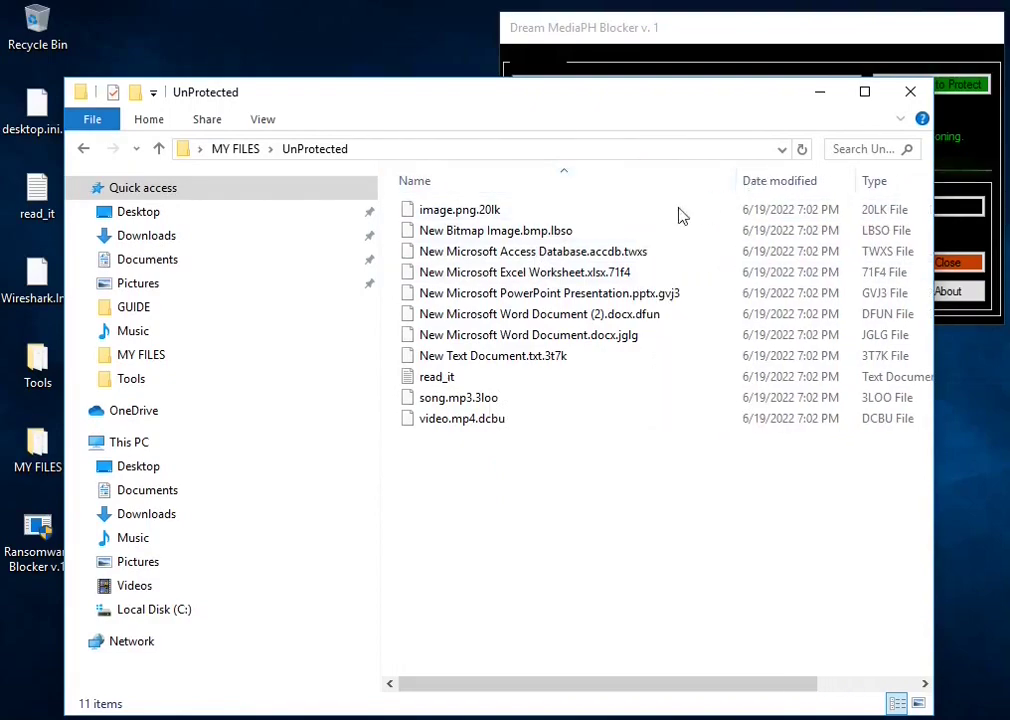
Step: Examine the file extensions in the UnProtected folder from the image through the text document
click(464, 209)
click(480, 230)
click(484, 251)
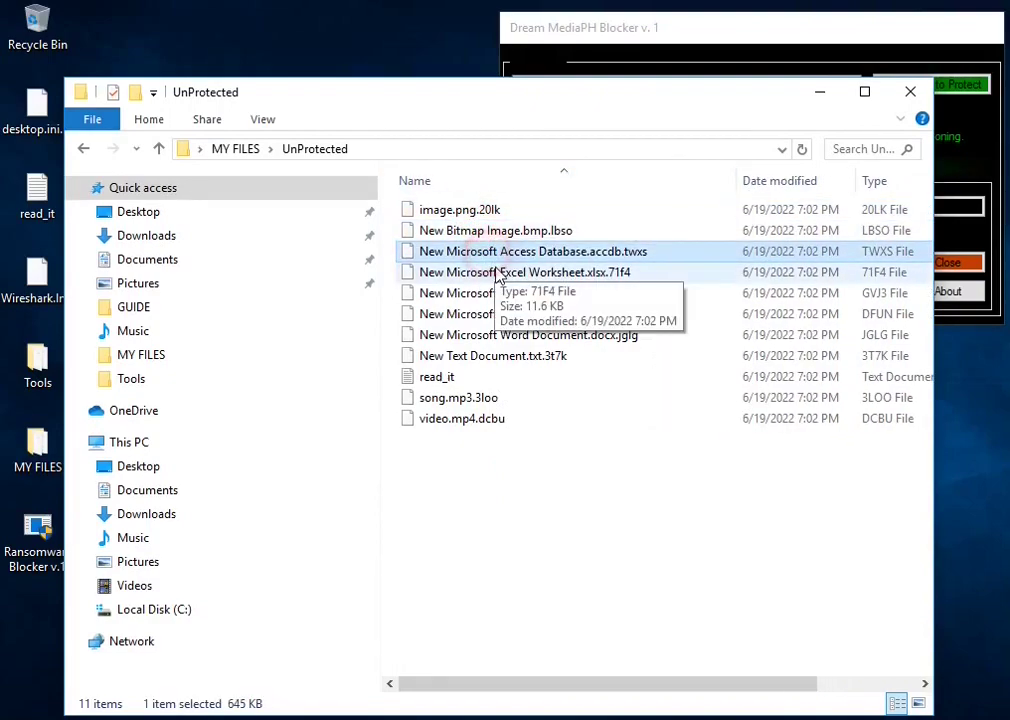
click(489, 271)
click(510, 293)
click(514, 314)
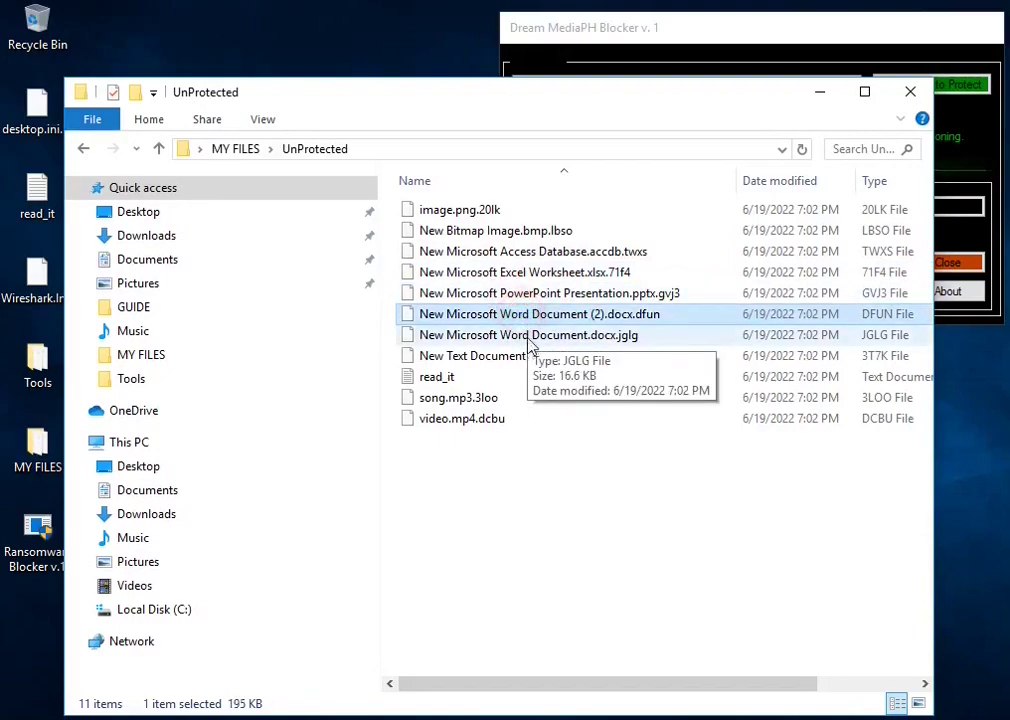
click(518, 335)
click(526, 358)
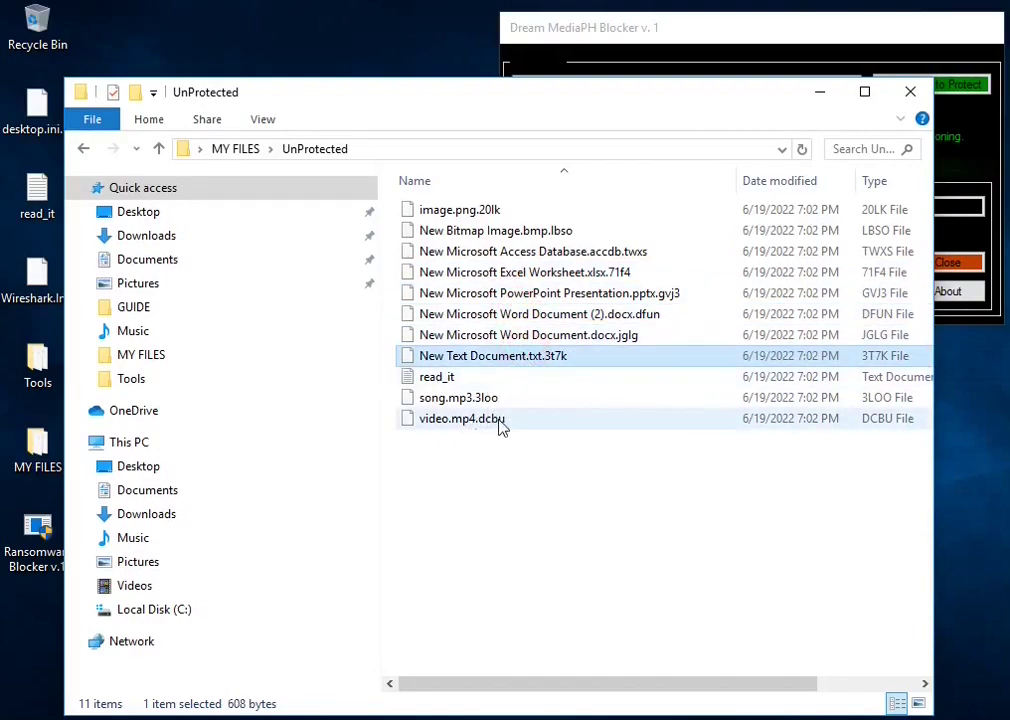
Step: Try to open image.png.20lk, New Text Document.txt.3t7k and video.mp4.dcbu, dismissing each app chooser
click(469, 211)
double_click(470, 211)
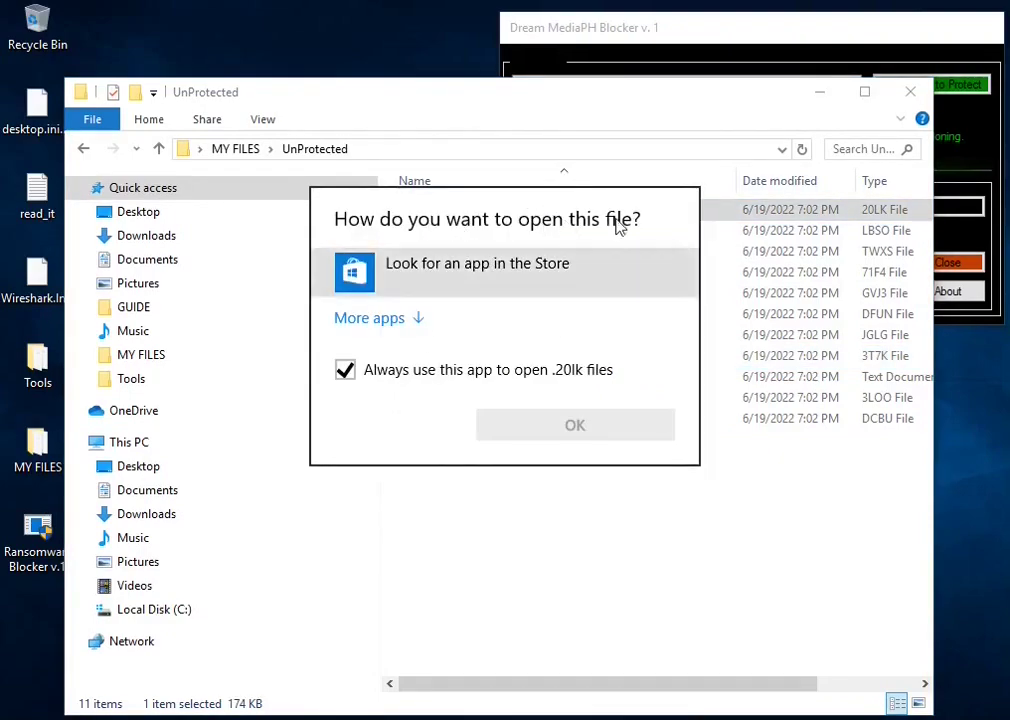
click(597, 541)
click(533, 356)
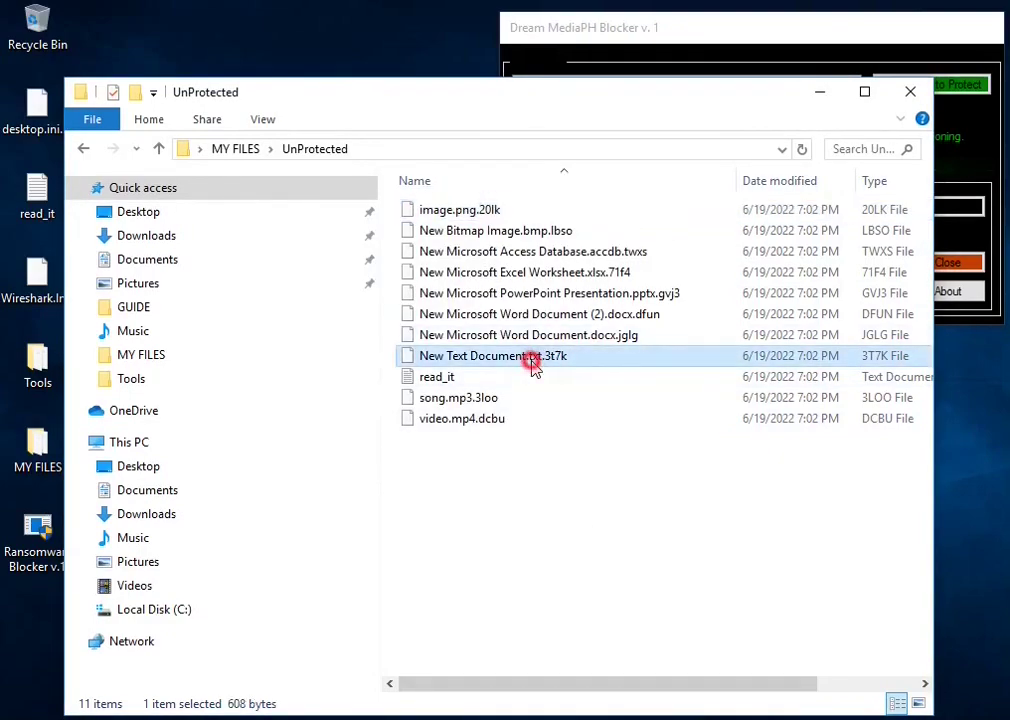
key(Return)
click(551, 522)
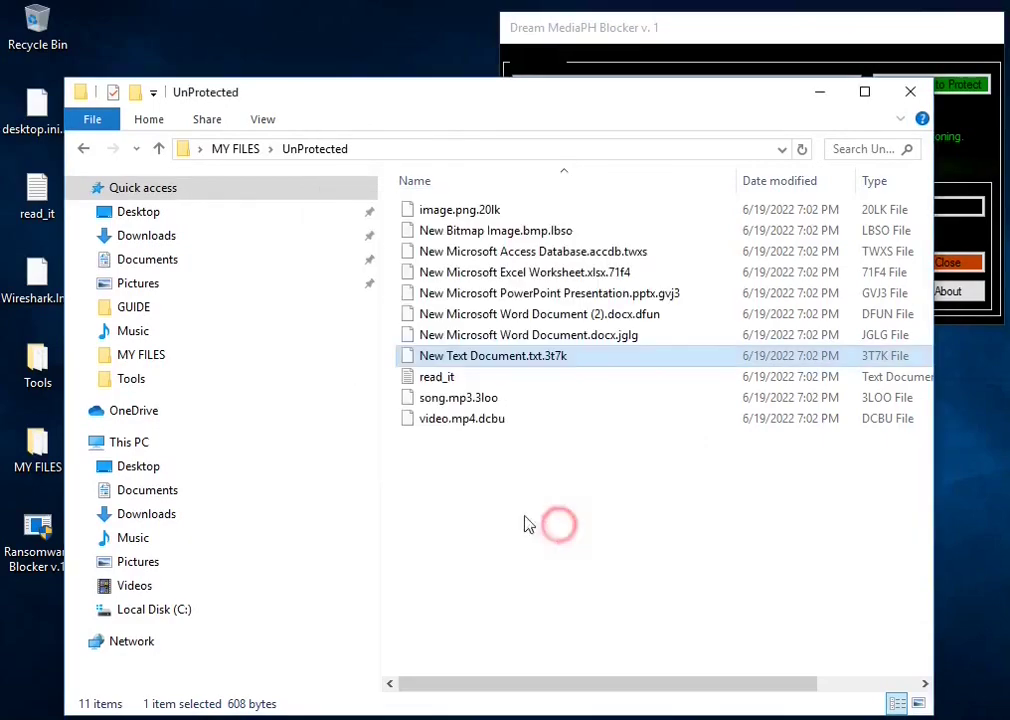
click(458, 420)
key(Return)
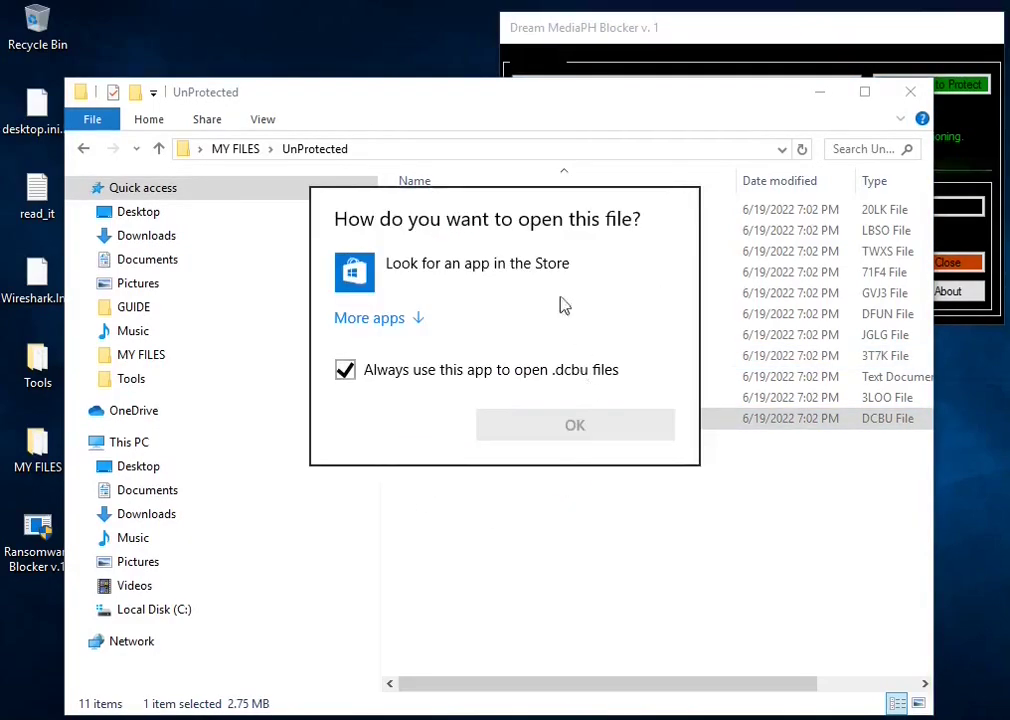
click(525, 557)
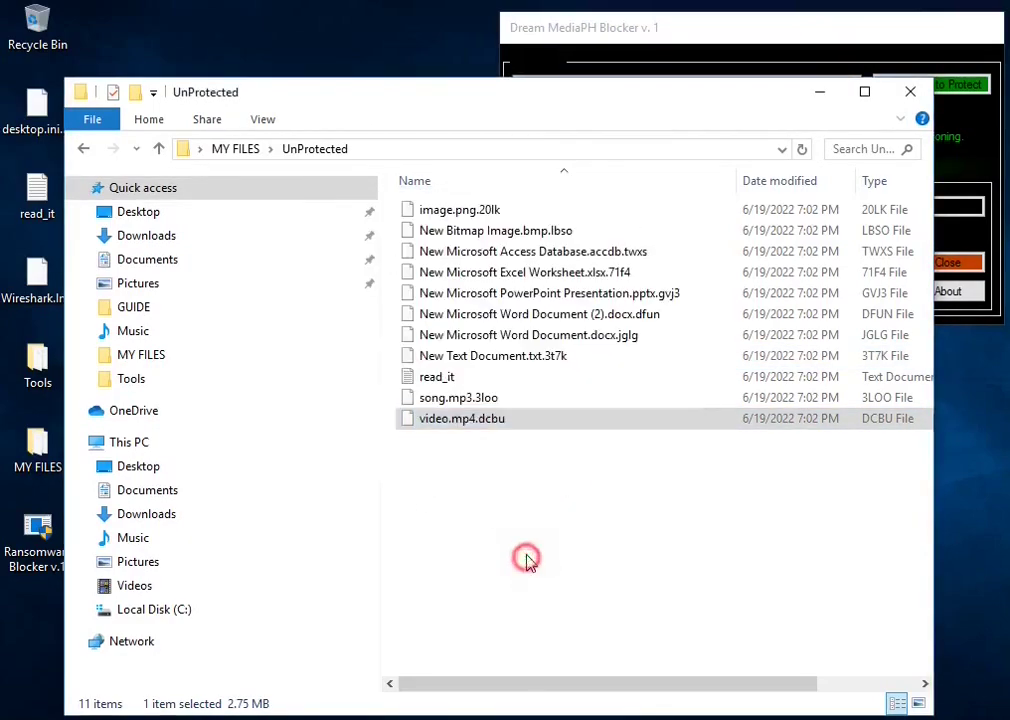
Step: Rename New Text Document.txt.3t7k in the UnProtected folder to New Text Document.txt and accept the extension change
click(490, 360)
right_click(490, 362)
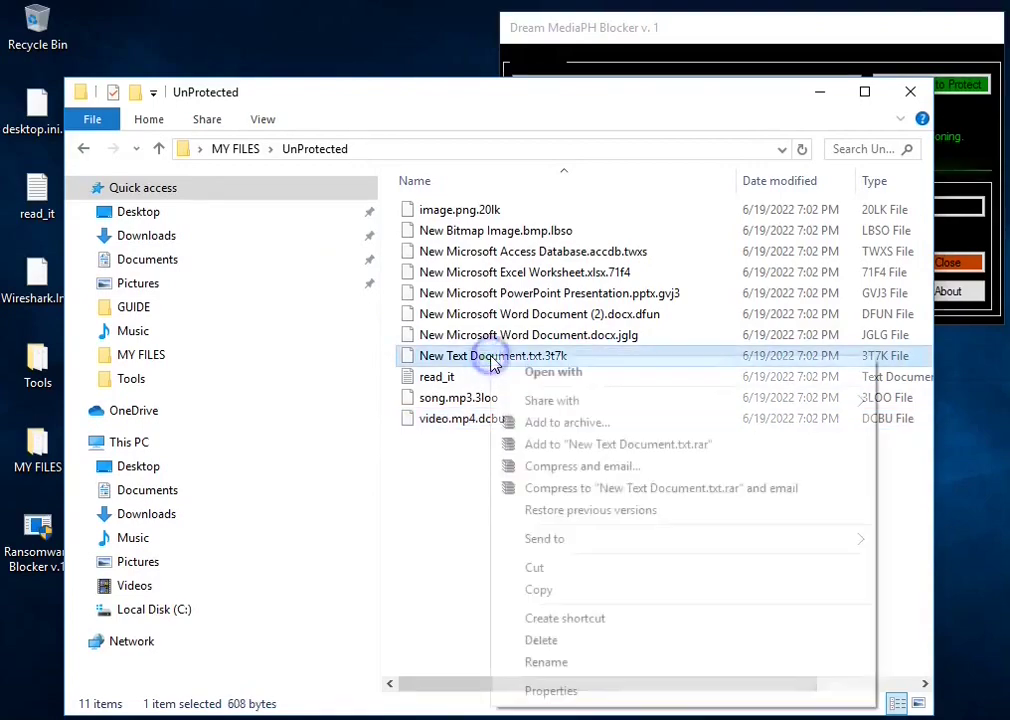
click(553, 666)
click(581, 356)
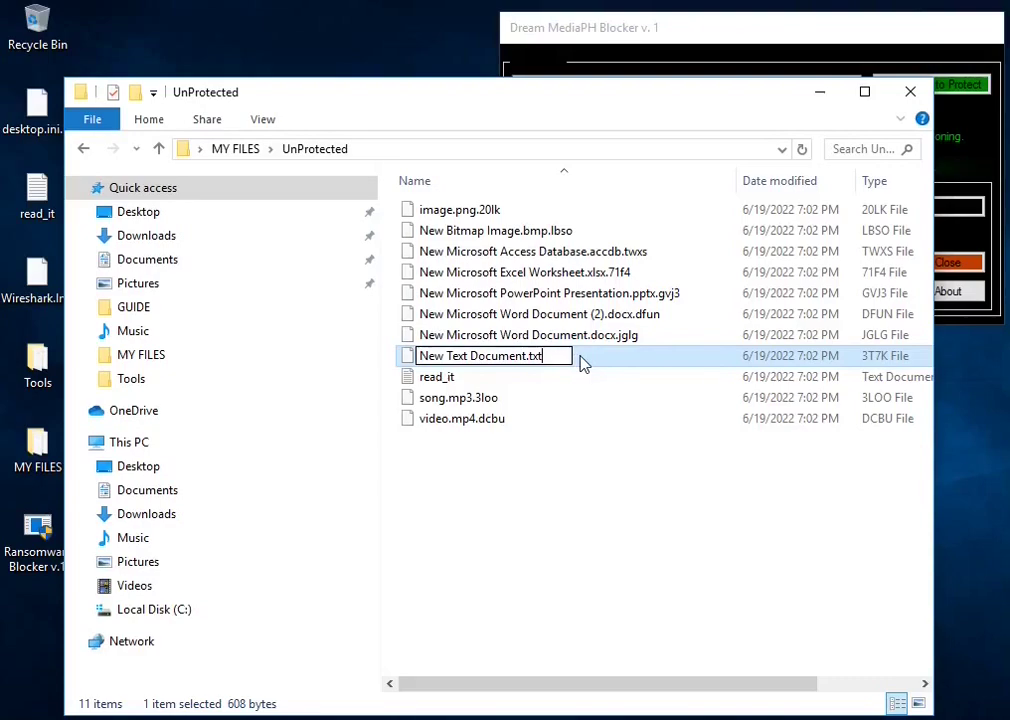
click(575, 512)
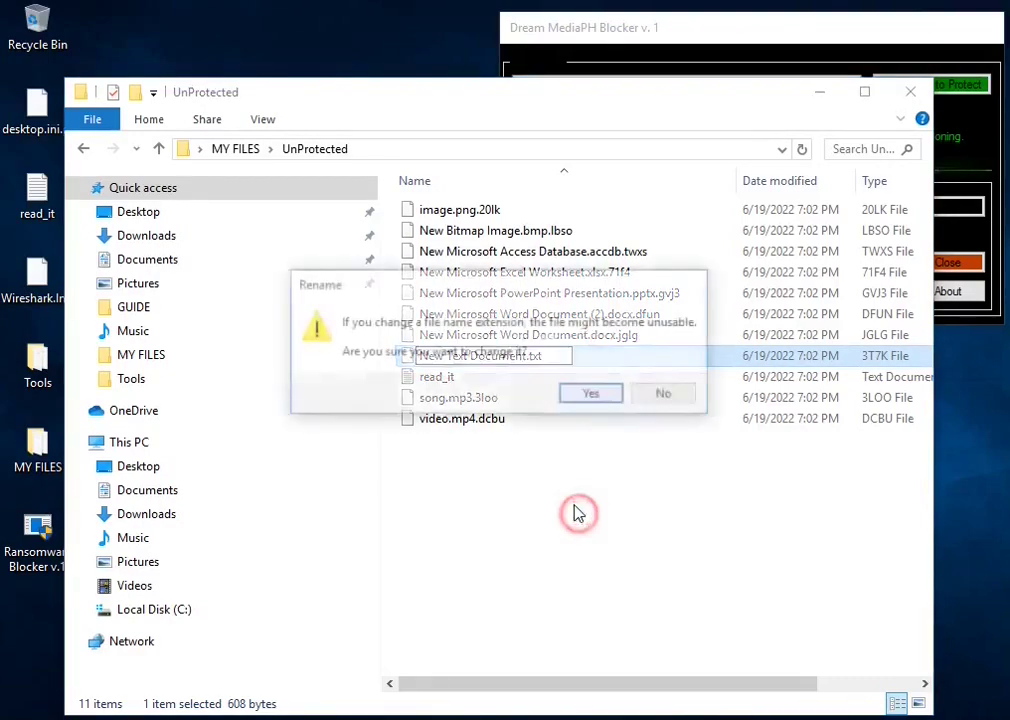
click(594, 396)
Step: Open the renamed New Text Document, add "the same this are all now USELESS................" below its contents, and close it without saving
double_click(468, 356)
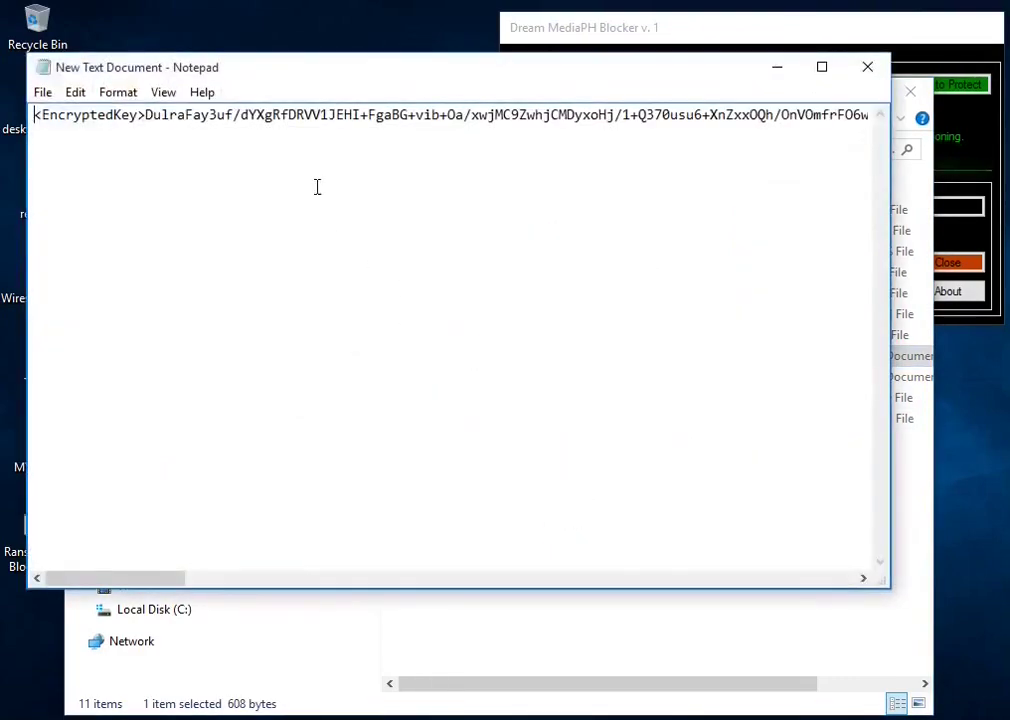
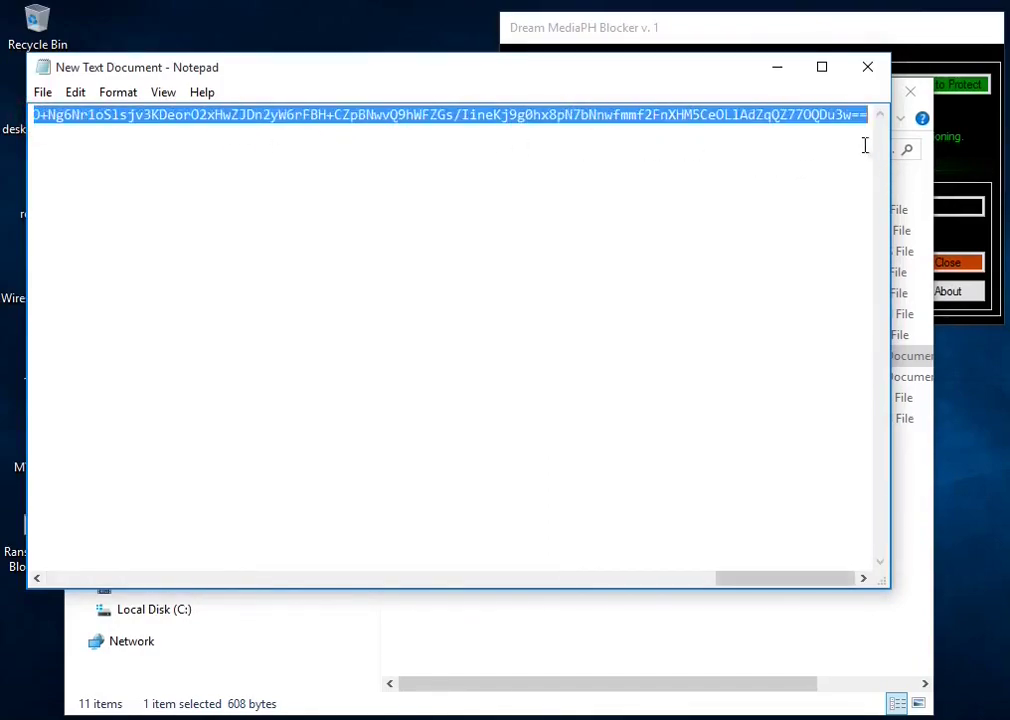
click(870, 115)
key(Return)
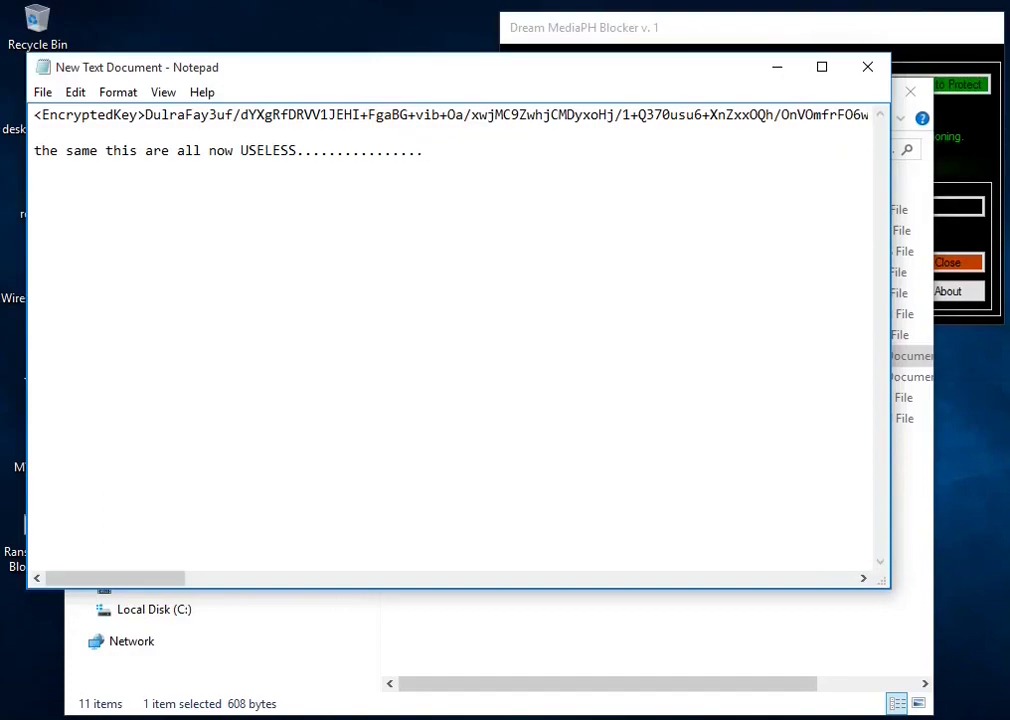
click(867, 70)
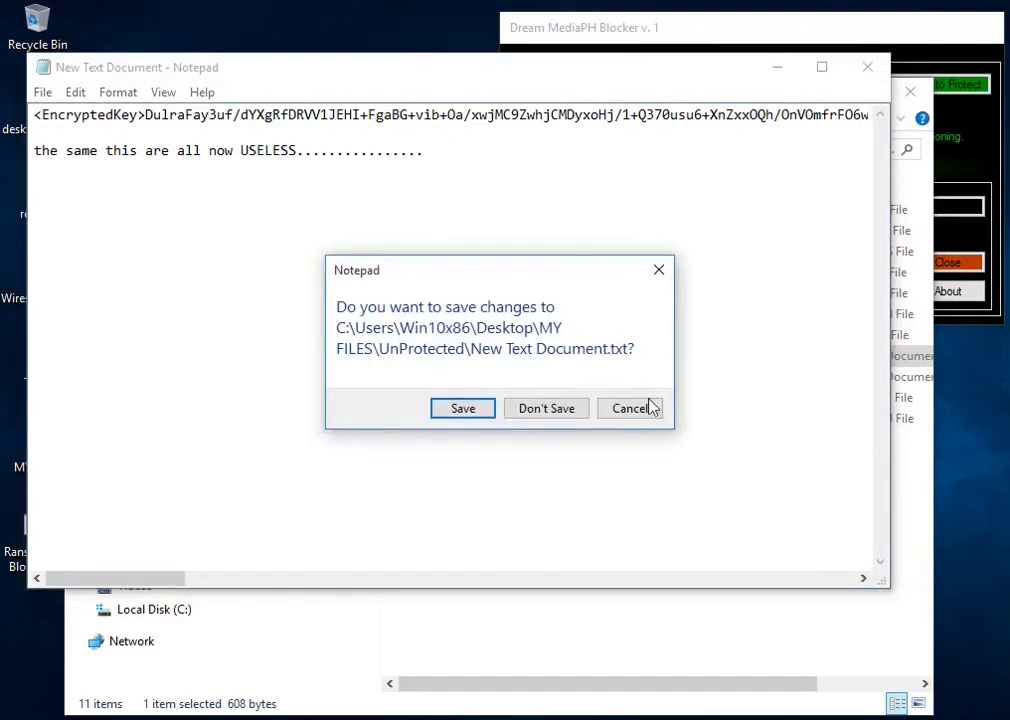
click(537, 414)
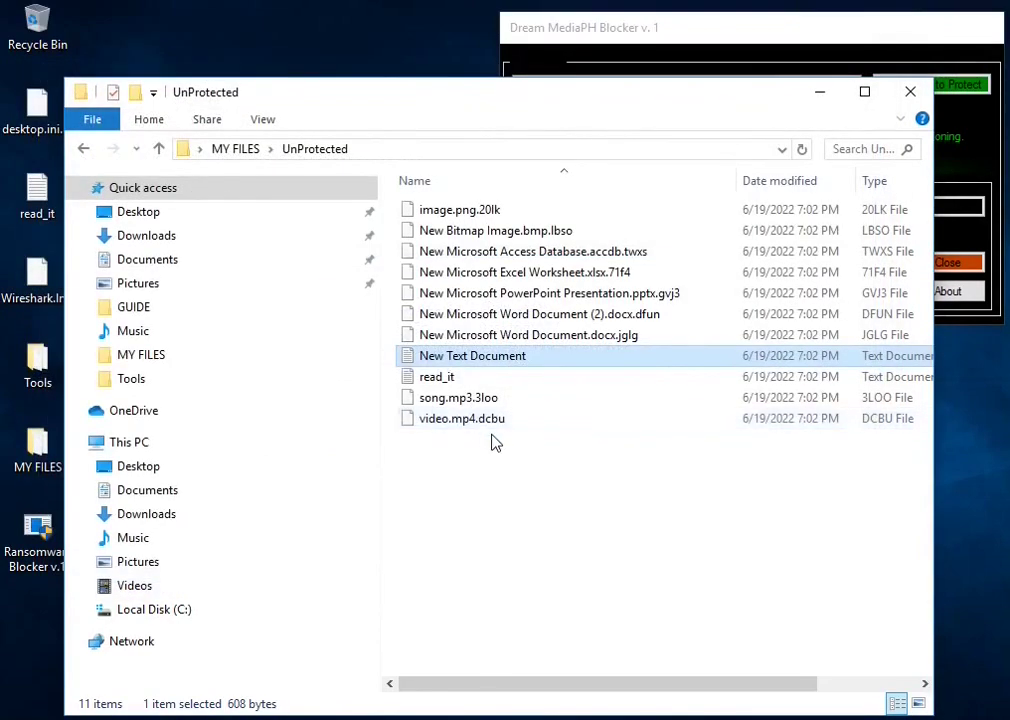
Step: Return to MY FILES, open the Protected folder and view its image file
click(85, 148)
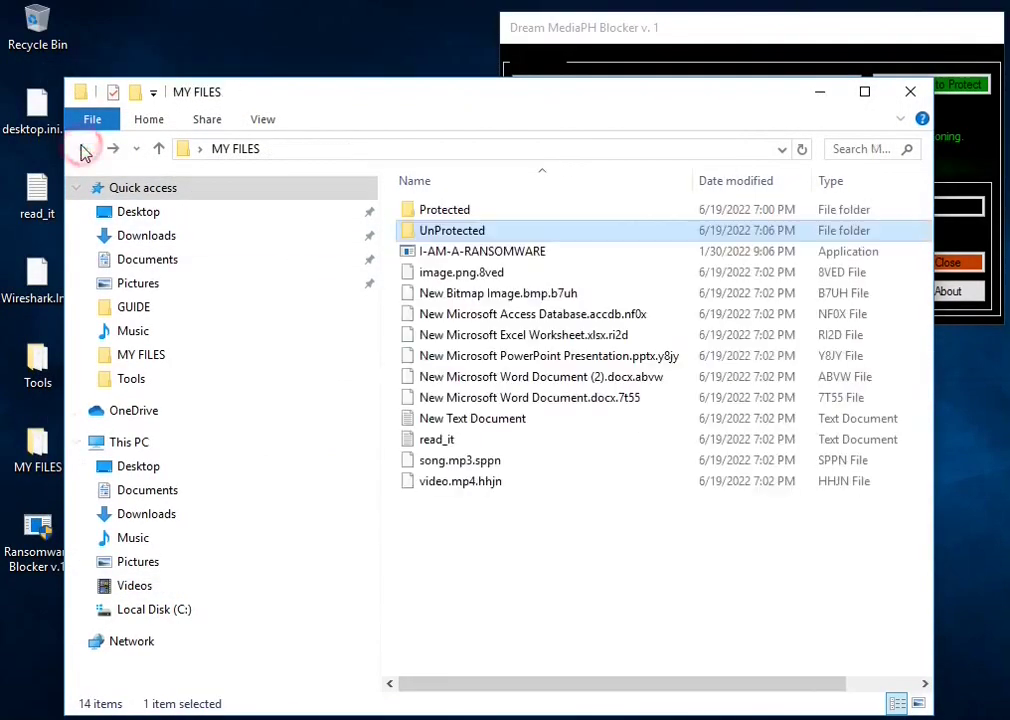
click(450, 209)
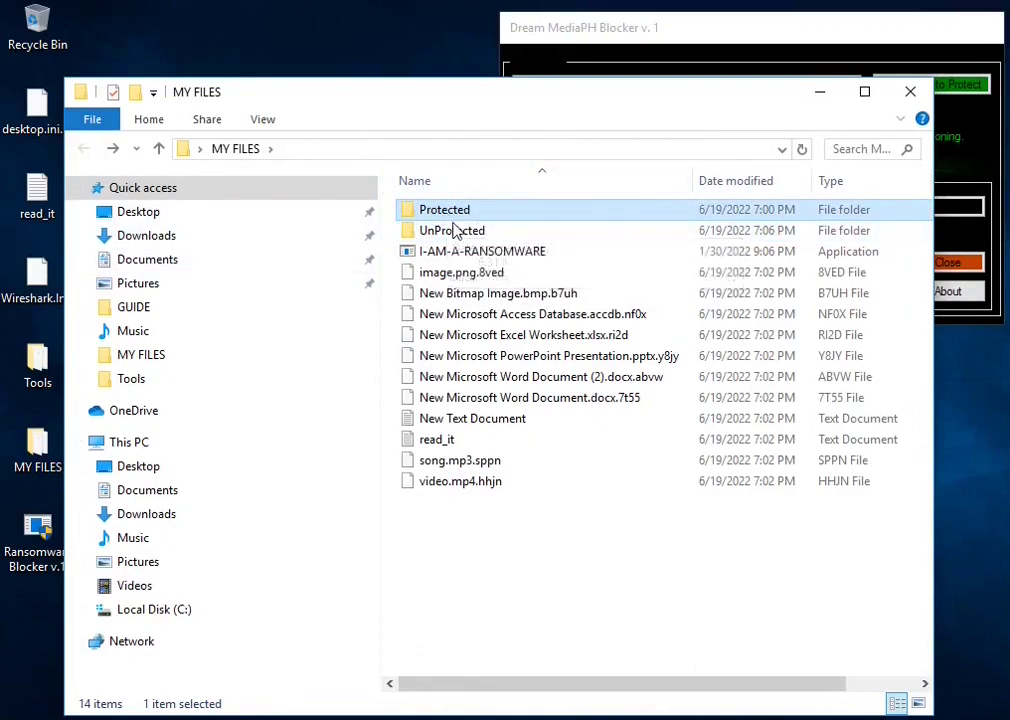
double_click(451, 210)
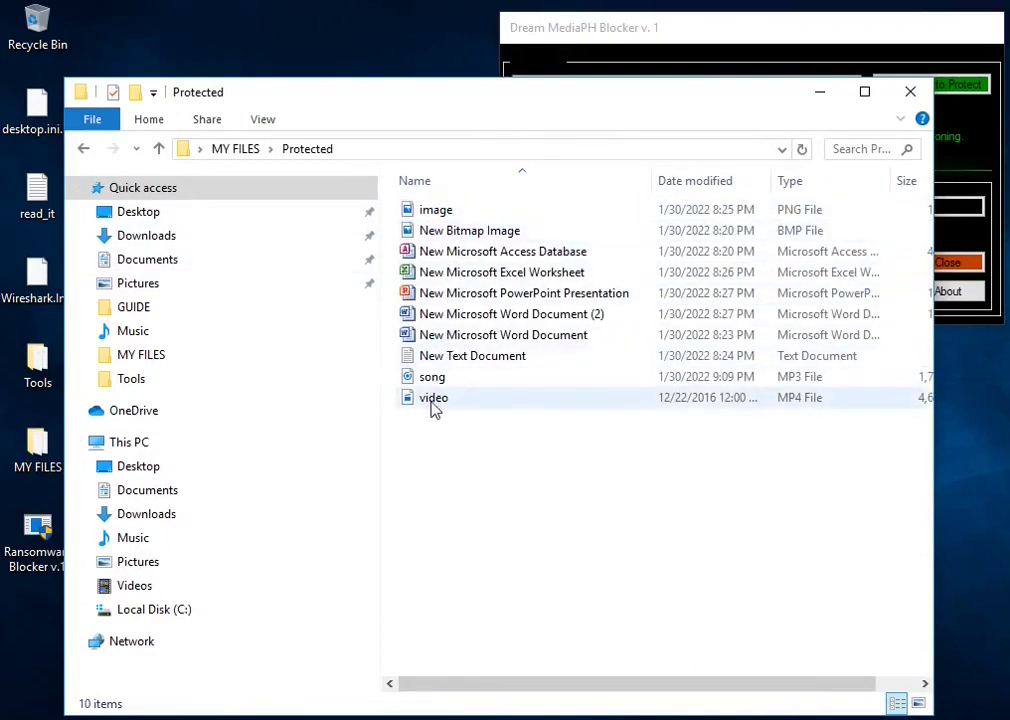
double_click(444, 213)
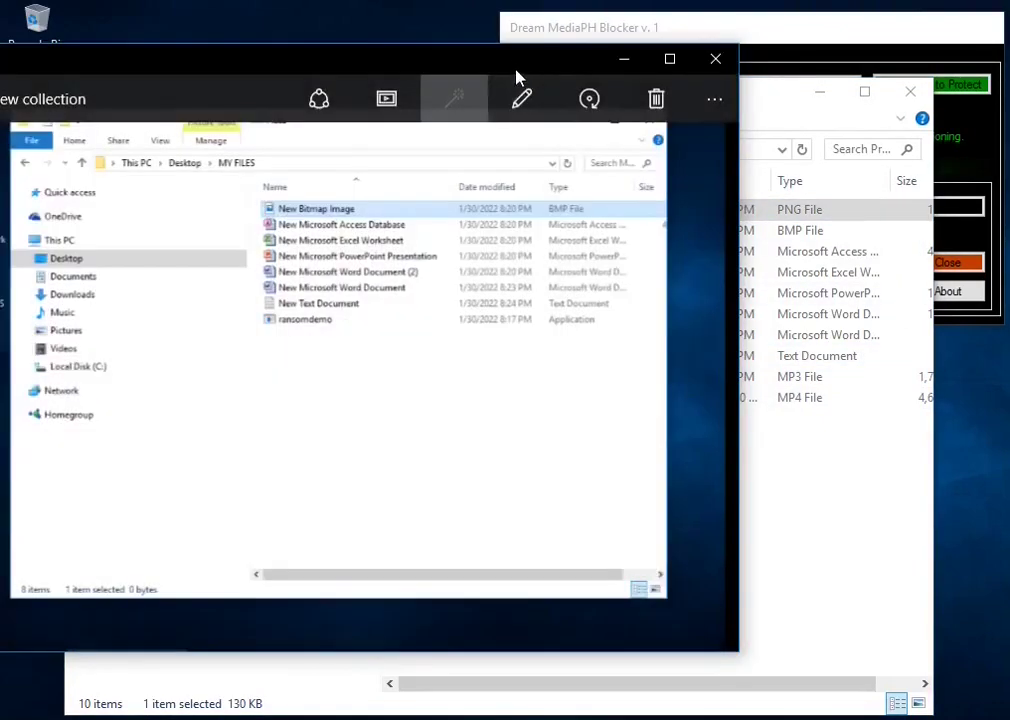
Step: Close the image viewer, open New Microsoft Excel Worksheet from the Protected folder to check its contents, and close it
key(alt+F4)
click(498, 251)
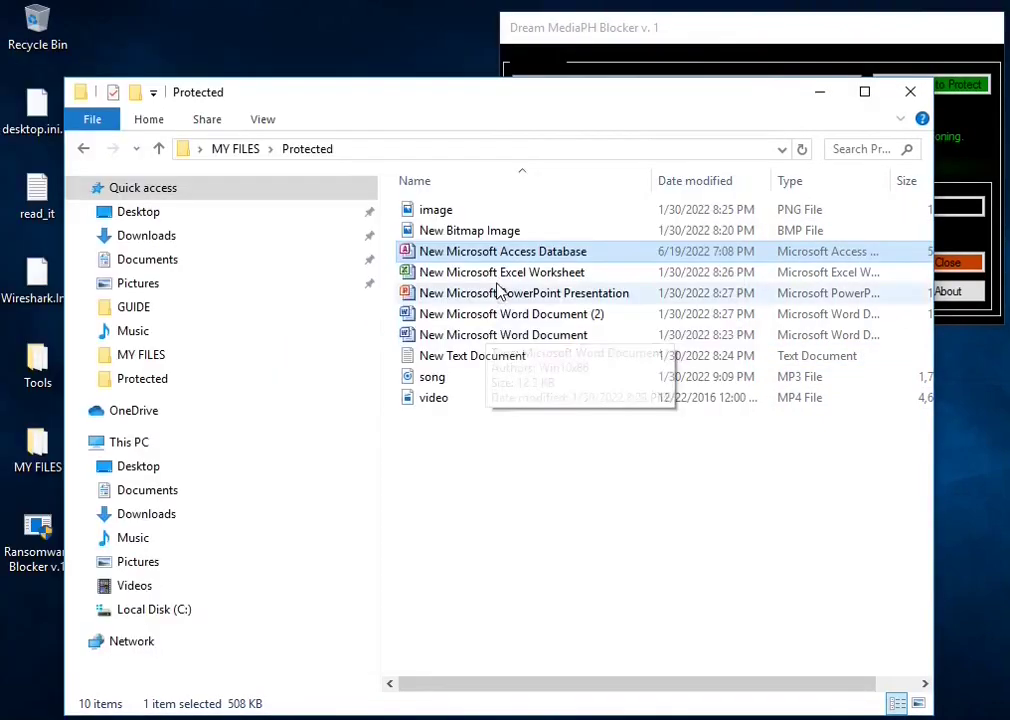
double_click(498, 272)
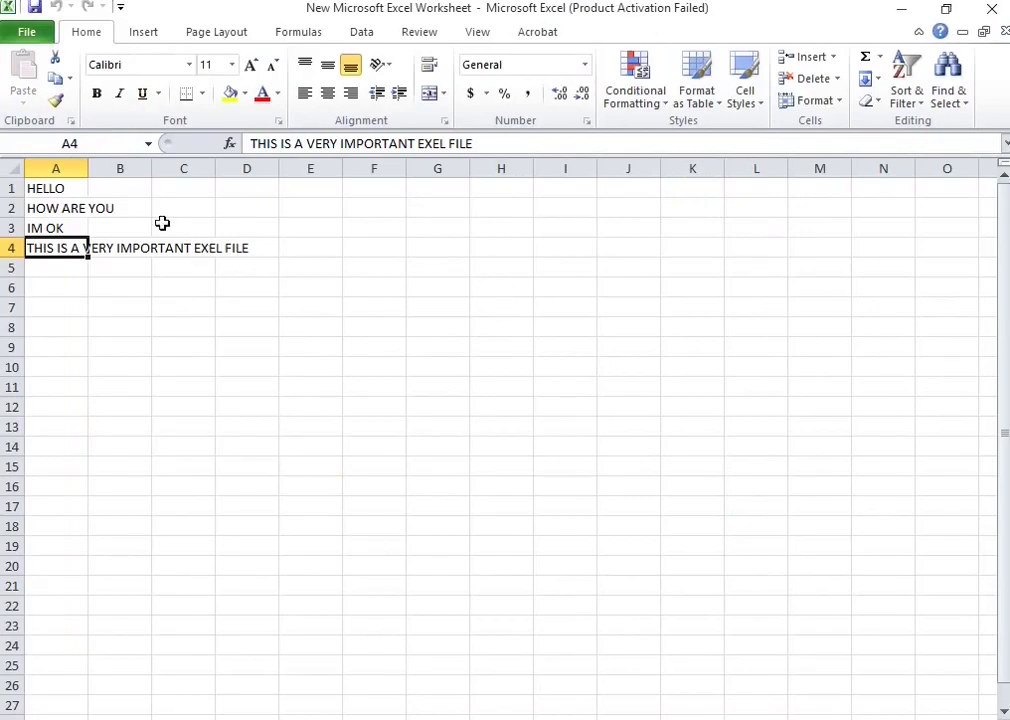
click(739, 172)
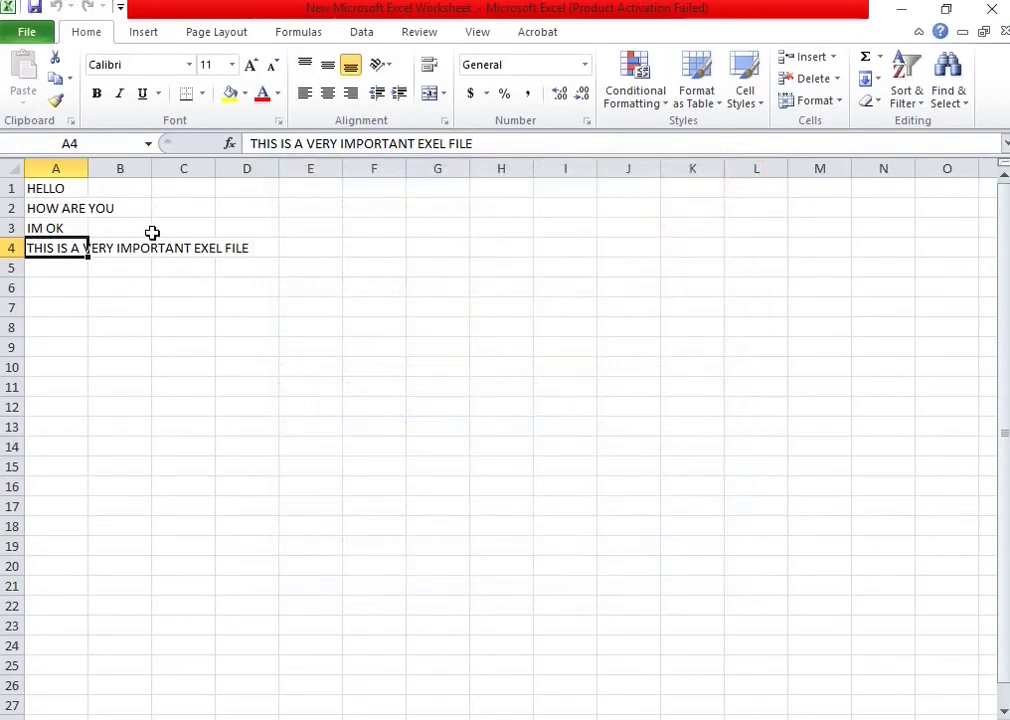
click(997, 13)
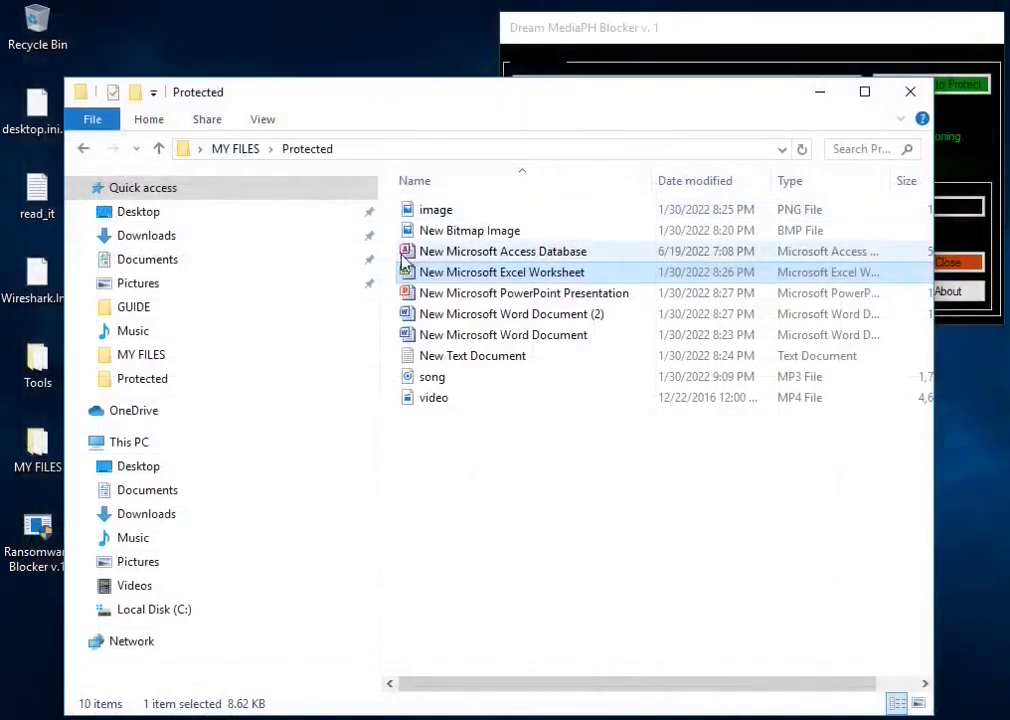
Step: Open New Microsoft PowerPoint Presentation in the Protected folder, dismiss the activation wizard, check the slide and close it
click(500, 295)
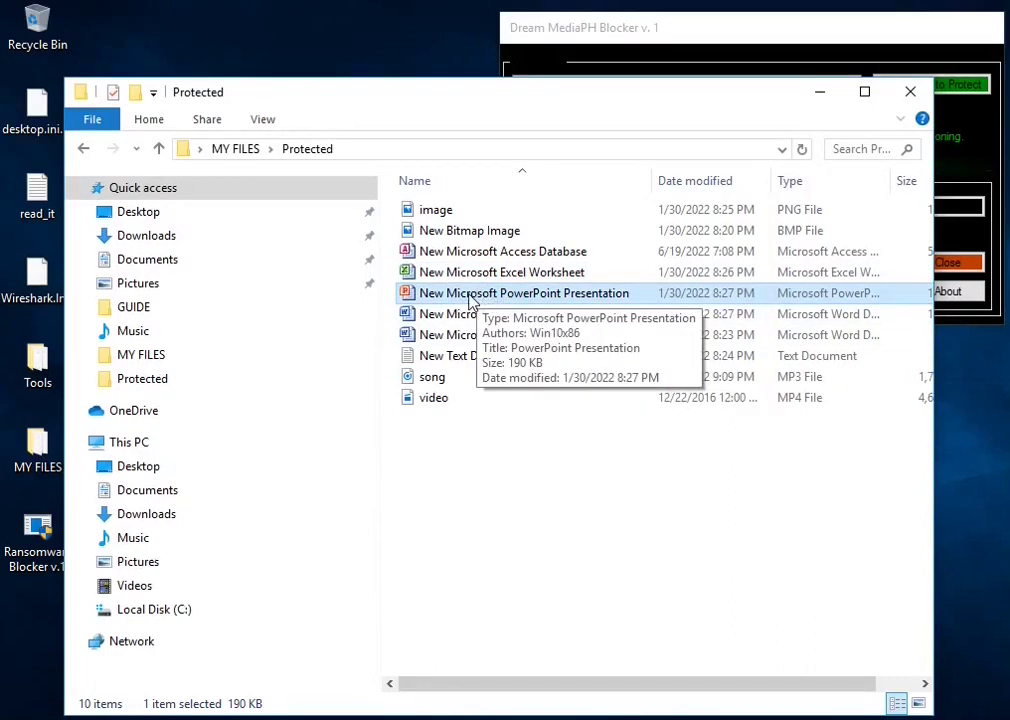
double_click(462, 293)
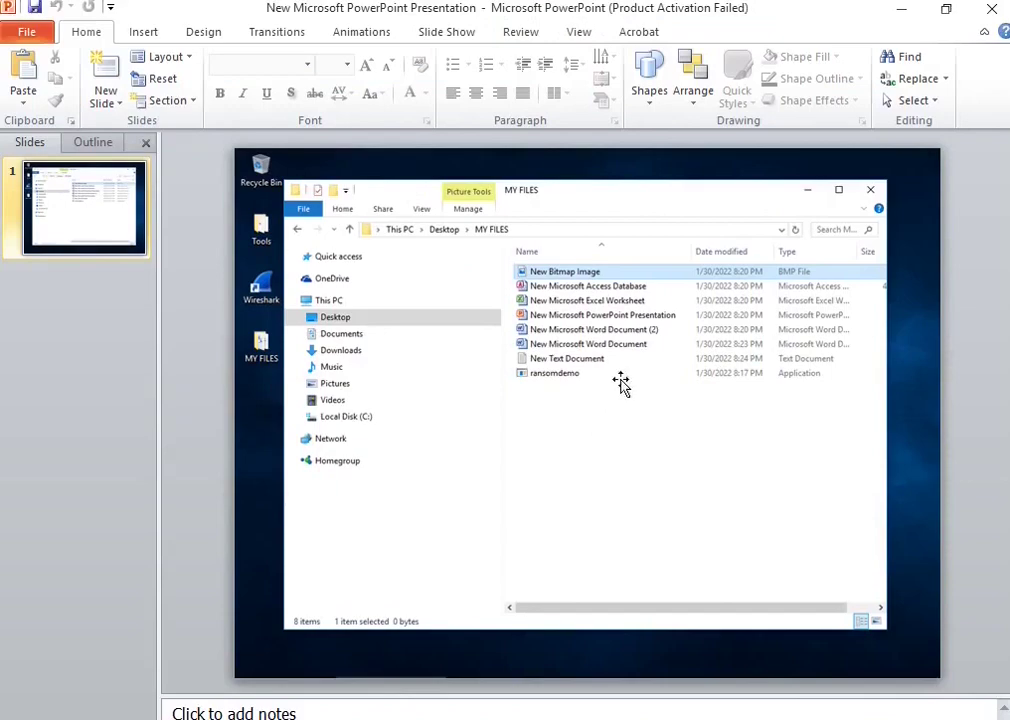
click(737, 173)
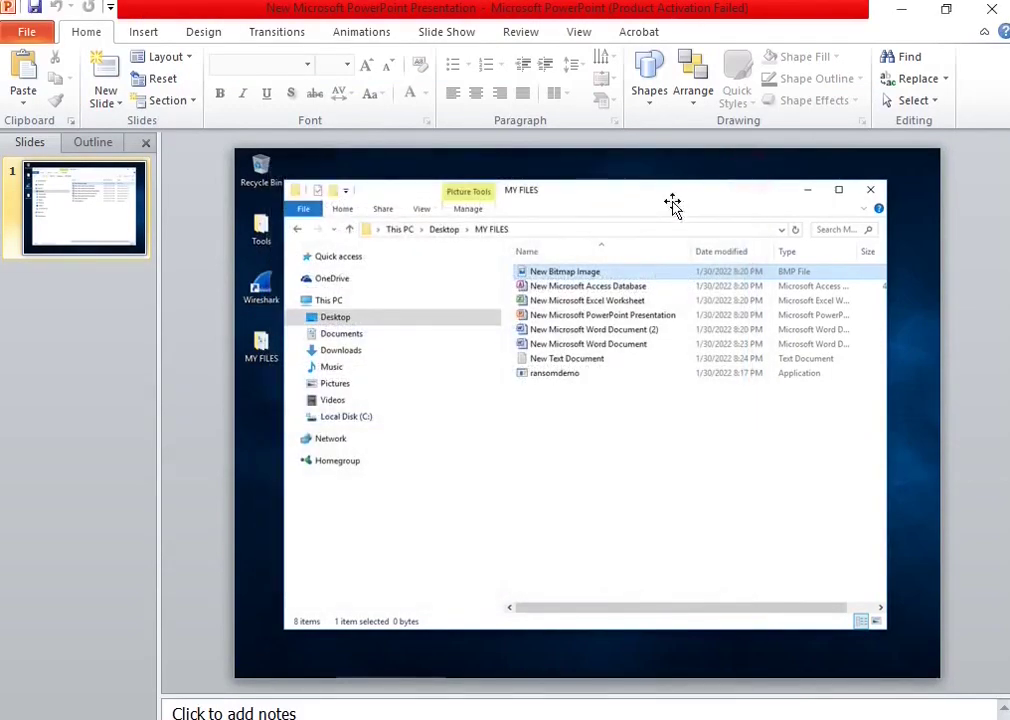
click(997, 16)
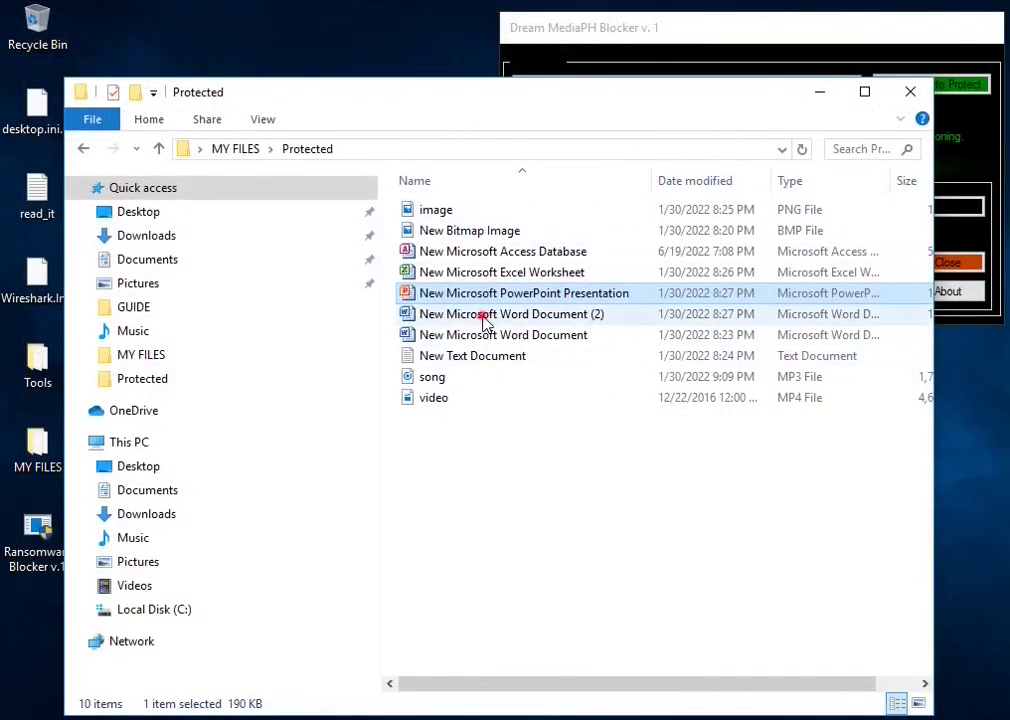
Step: Open New Microsoft Word Document (2) in the Protected folder, dismiss the activation wizard, check its picture and close it
double_click(486, 317)
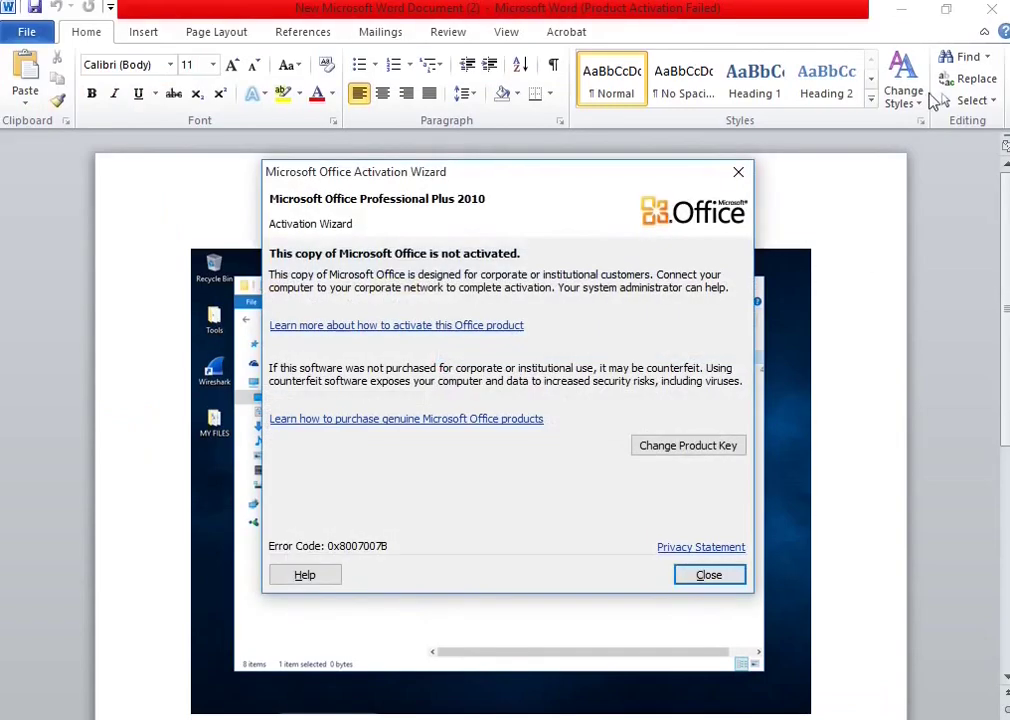
click(739, 174)
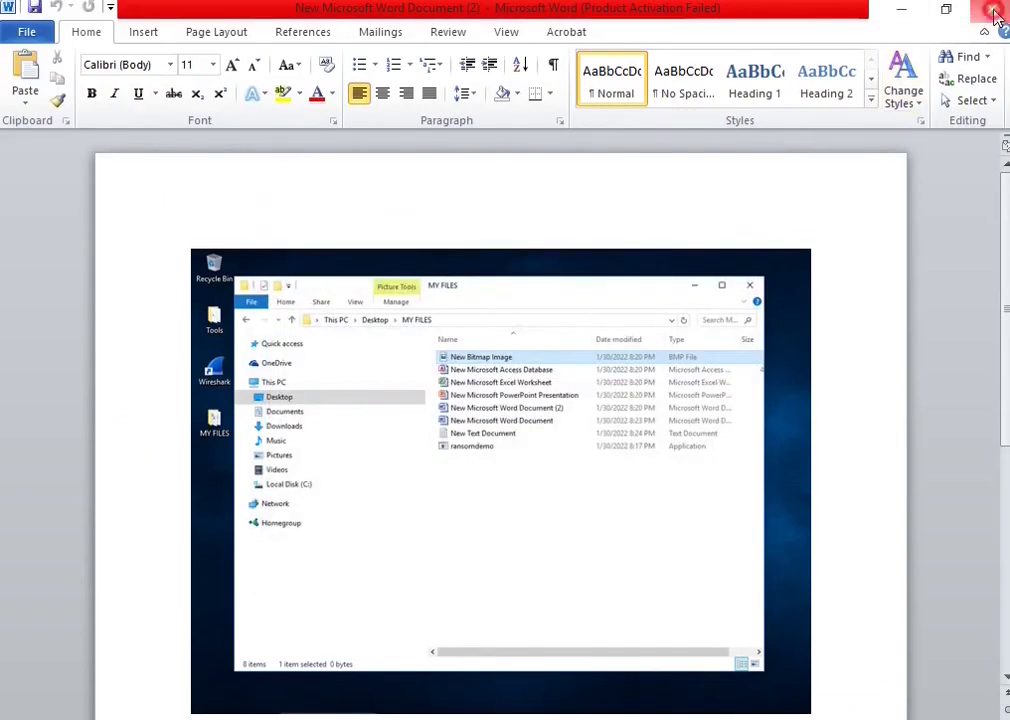
click(990, 9)
Step: Open the protected New Microsoft Word Document, dismiss the activation wizard, examine its lines of text and close it
double_click(501, 338)
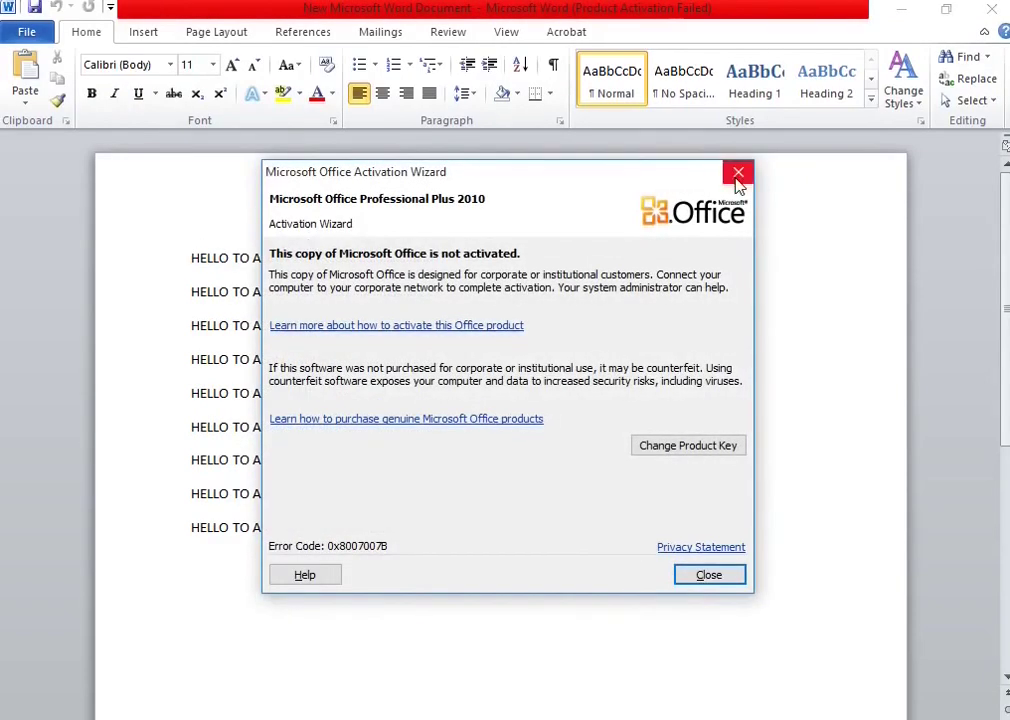
click(737, 175)
drag(192, 256, 473, 543)
click(699, 409)
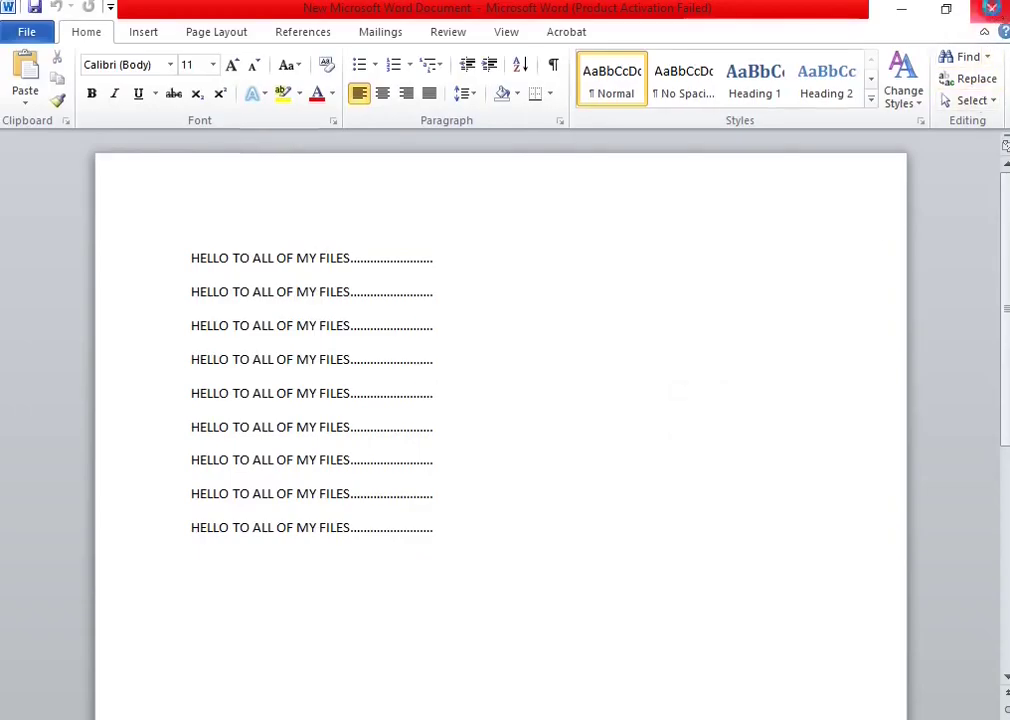
click(989, 8)
Step: Open New Text Document in the Protected folder, highlight all its lines to check them, and close it
double_click(477, 361)
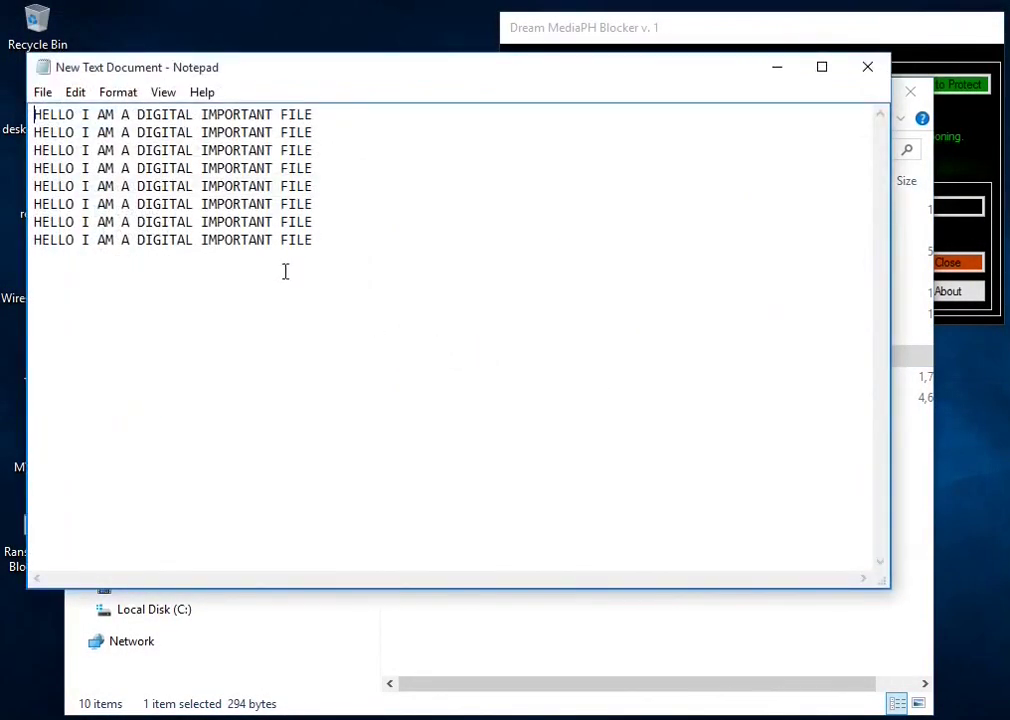
drag(315, 238, 44, 100)
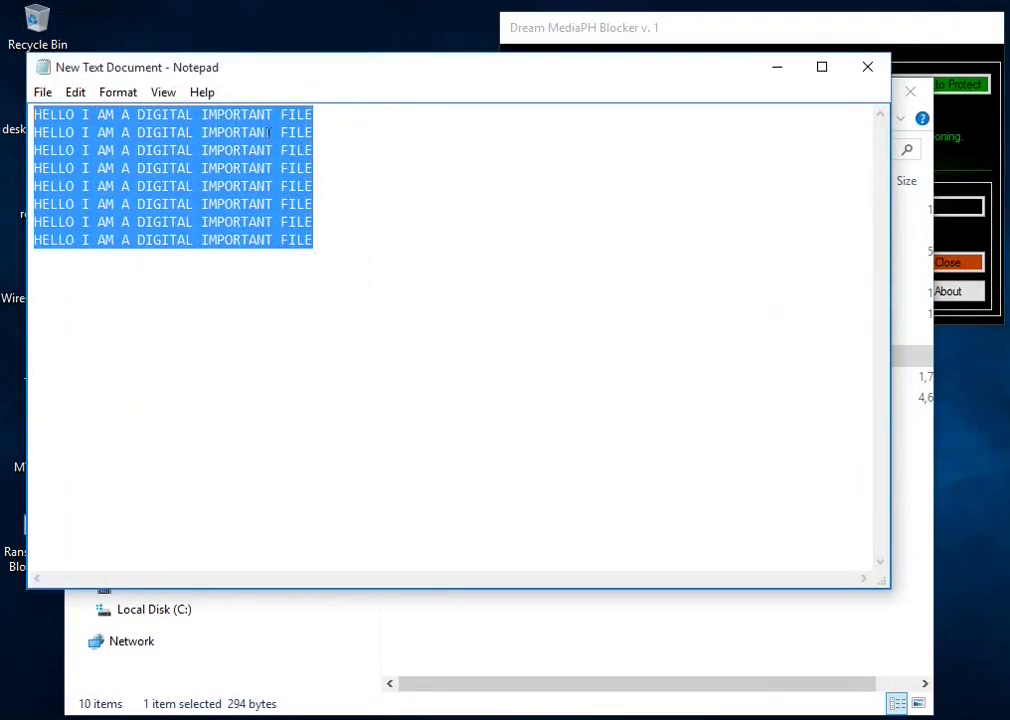
click(459, 138)
click(867, 67)
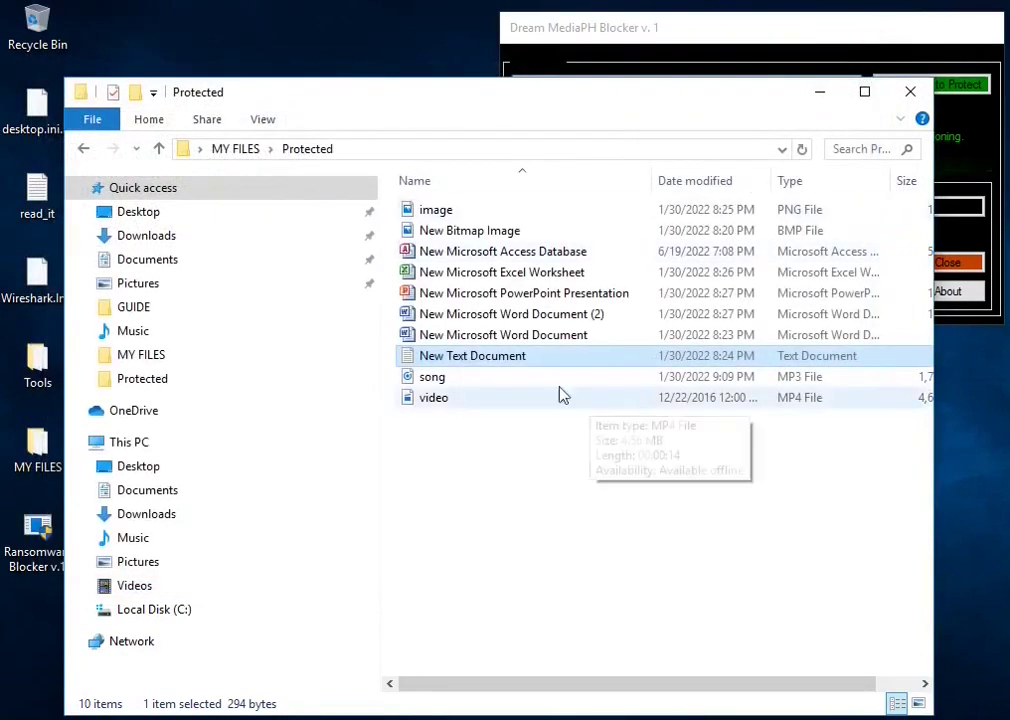
Step: Play the song and video files from the Protected folder, closing each player after checking playback
double_click(420, 377)
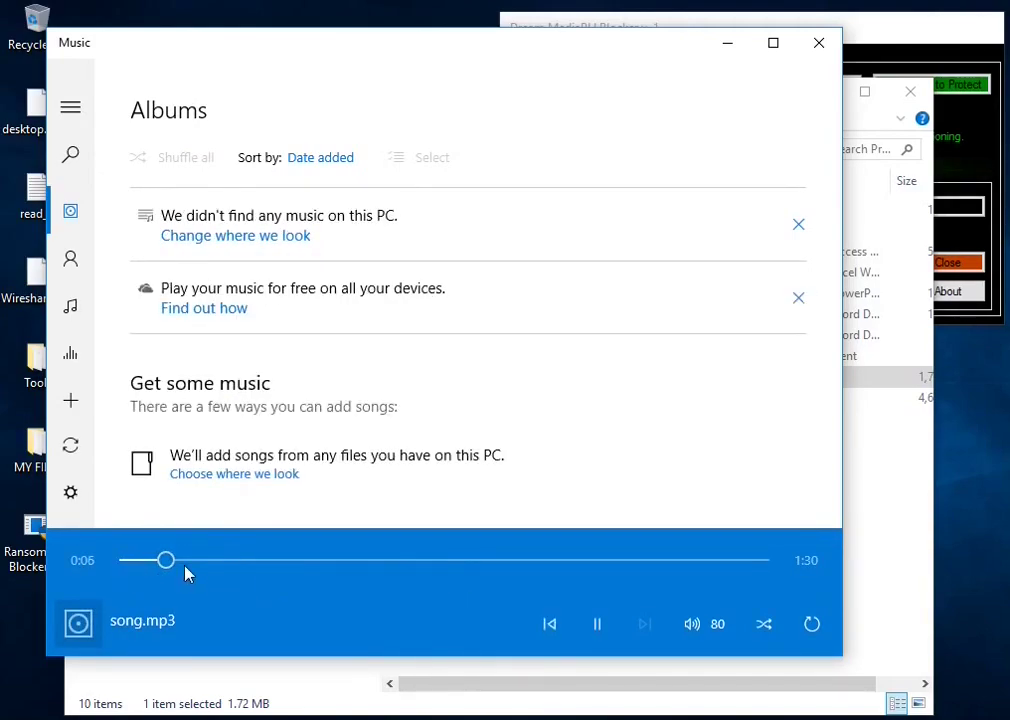
click(815, 45)
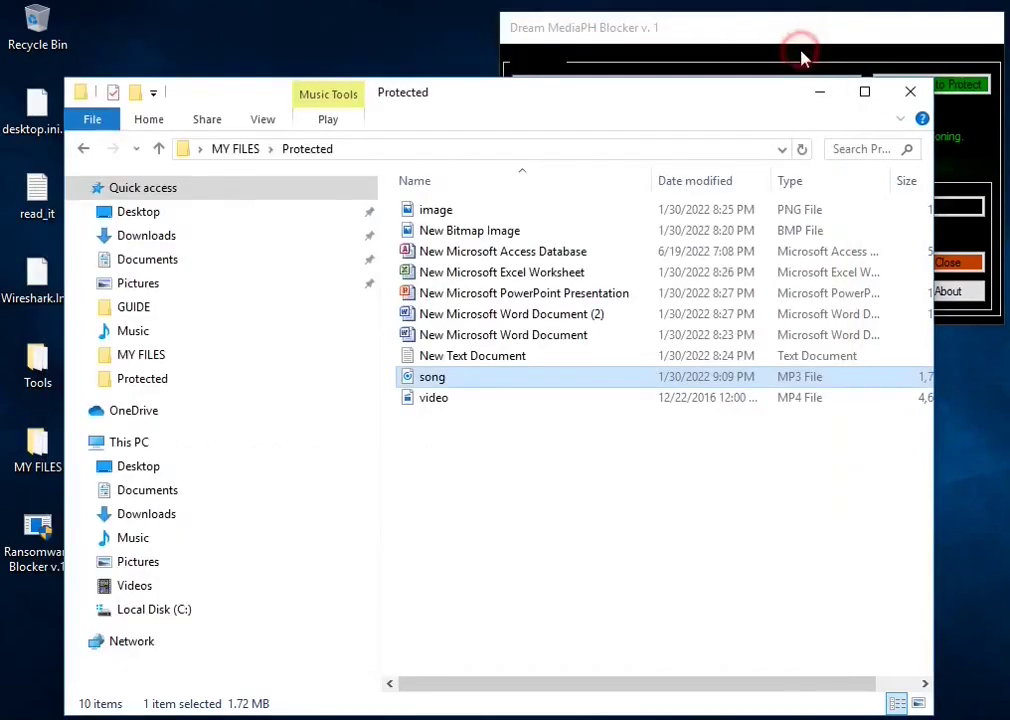
double_click(432, 398)
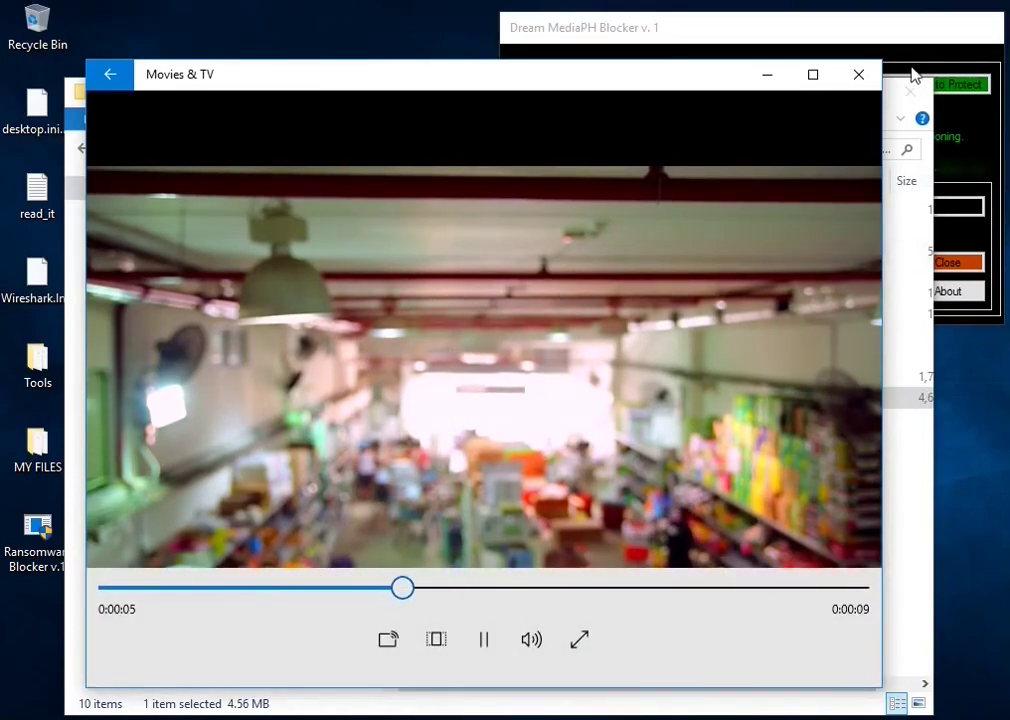
click(860, 75)
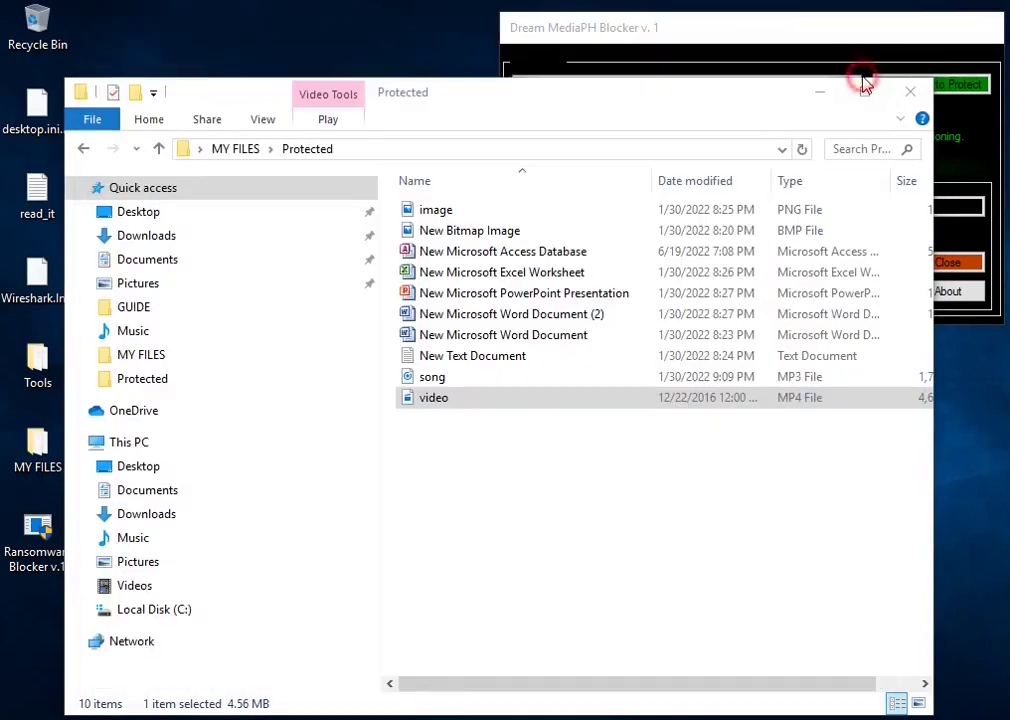
Step: Bring the Dream MediaPH Blocker window in front of the Protected folder and open its how-to-use link, dismissing the Chrome update notice
click(718, 32)
drag(725, 37, 554, 149)
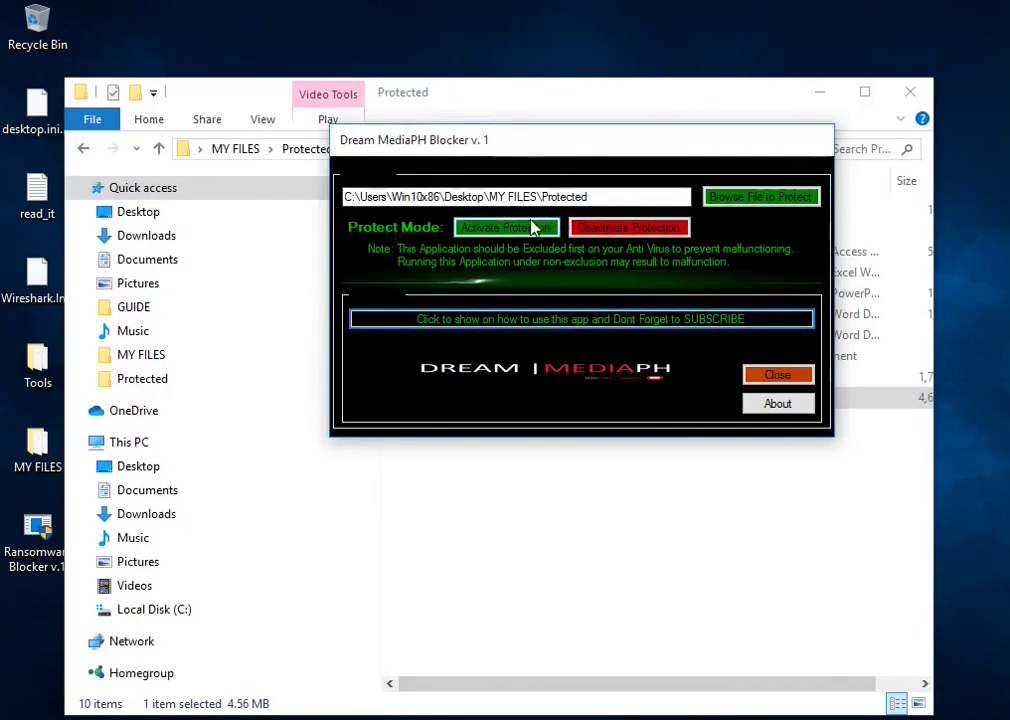
click(587, 320)
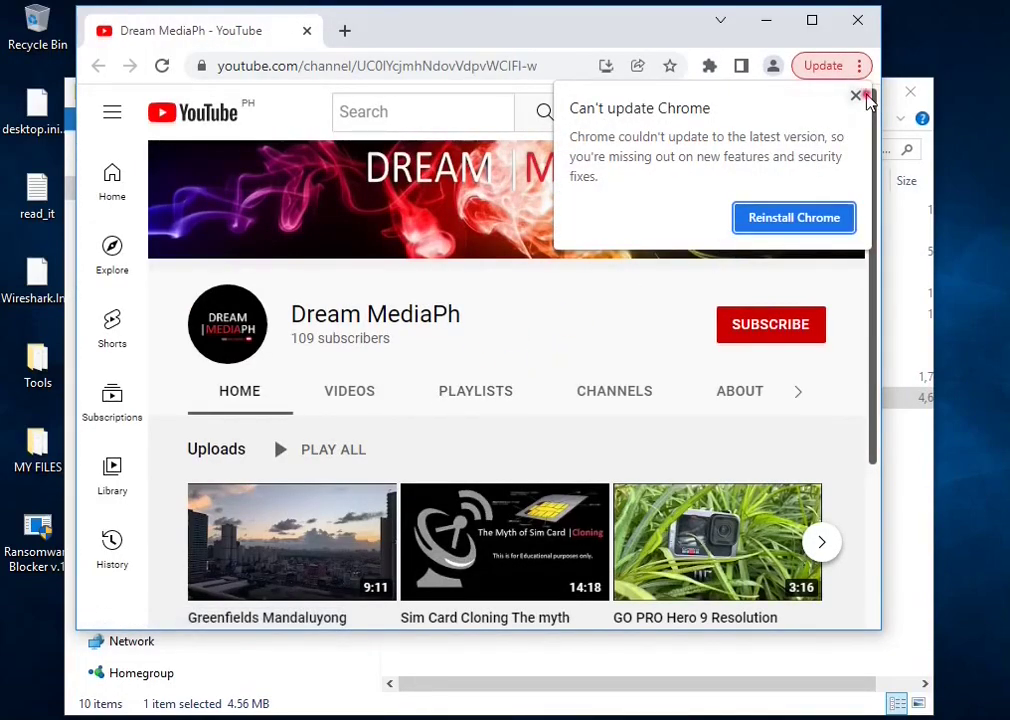
click(858, 96)
Step: Examine the uploaded videos on the Dream MediaPh YouTube channel, then close the browser
click(352, 395)
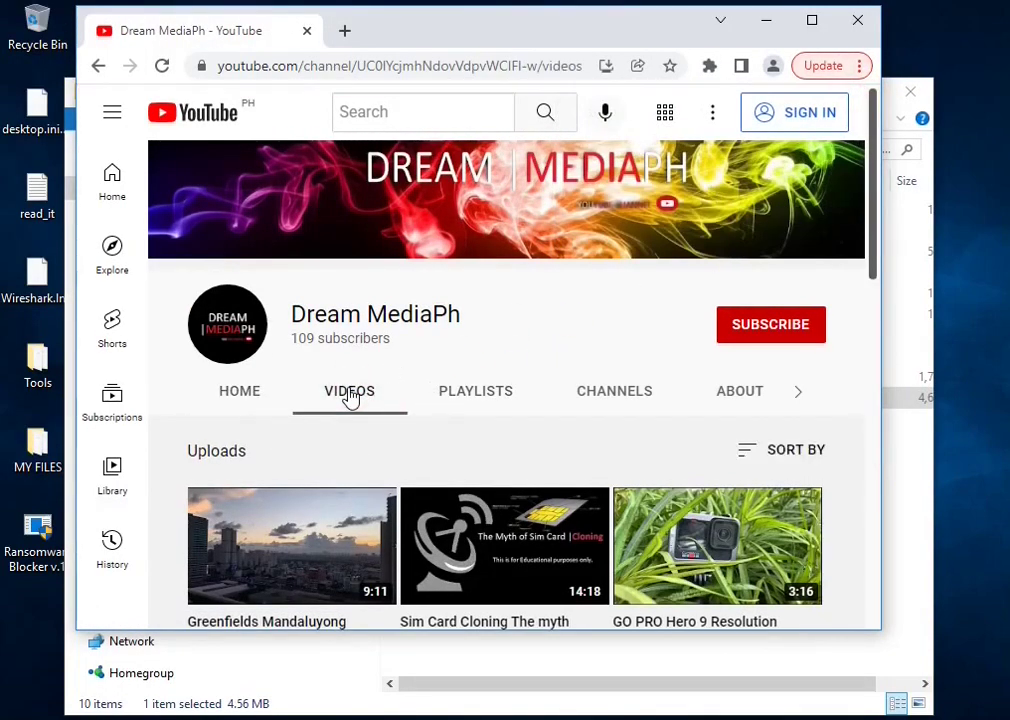
scroll(335, 432, down, 2)
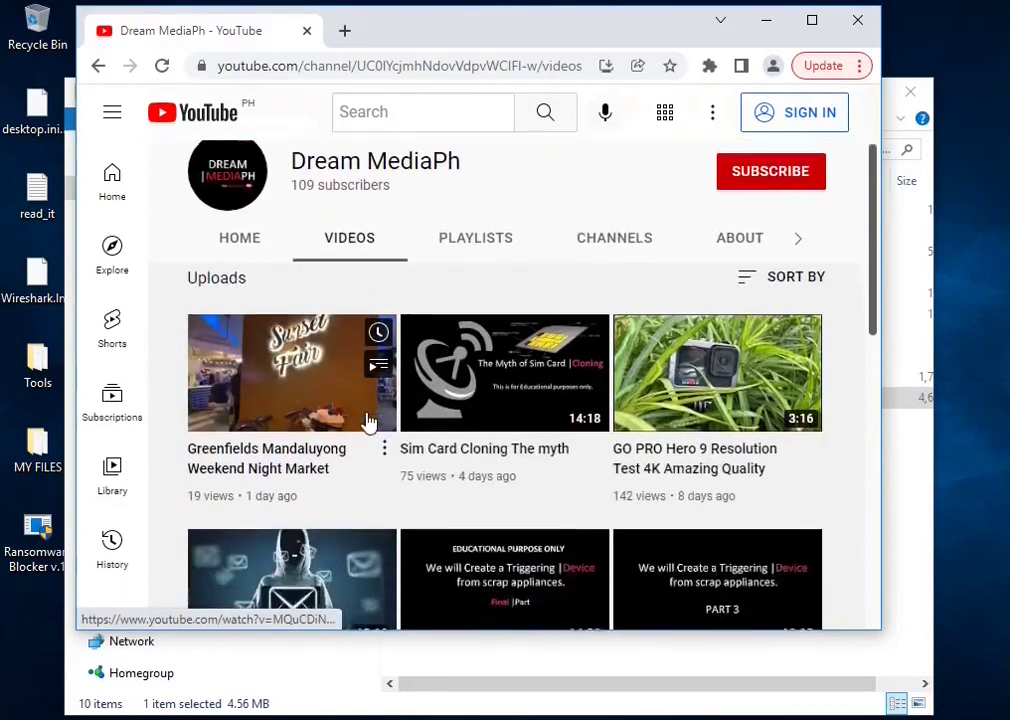
scroll(370, 421, down, 1)
scroll(568, 329, up, 3)
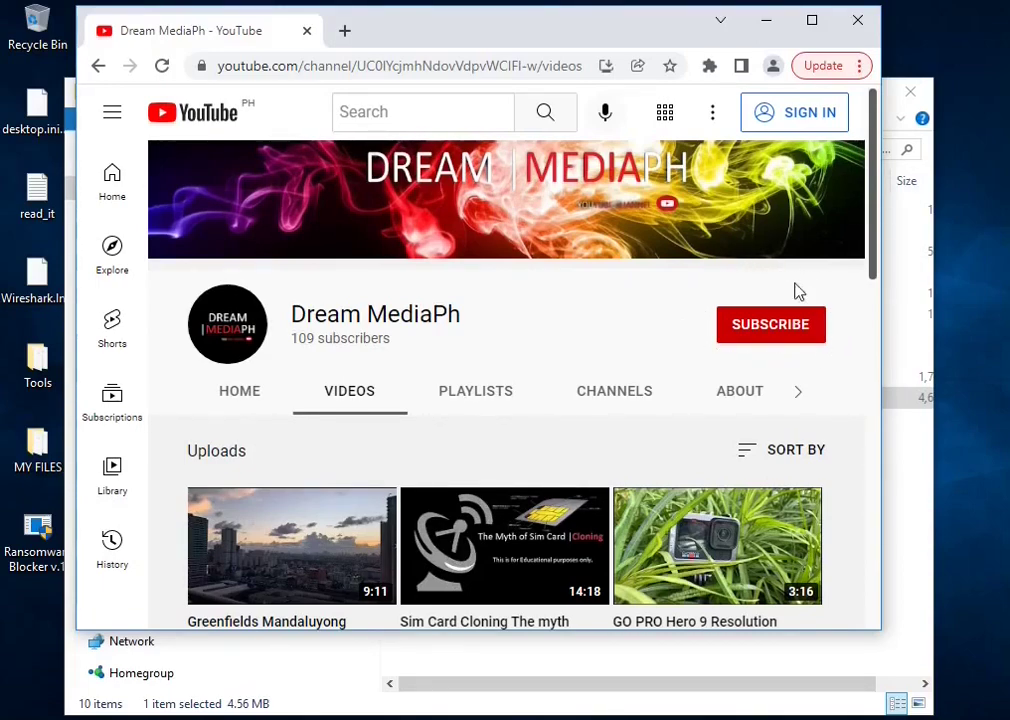
scroll(508, 440, down, 2)
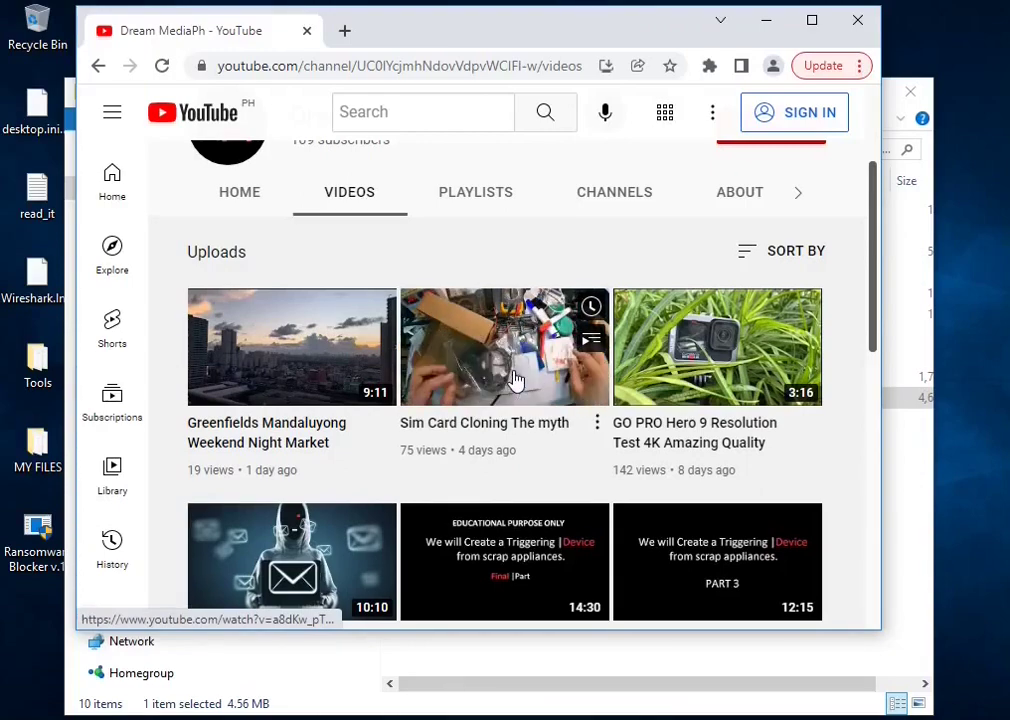
scroll(514, 380, down, 1)
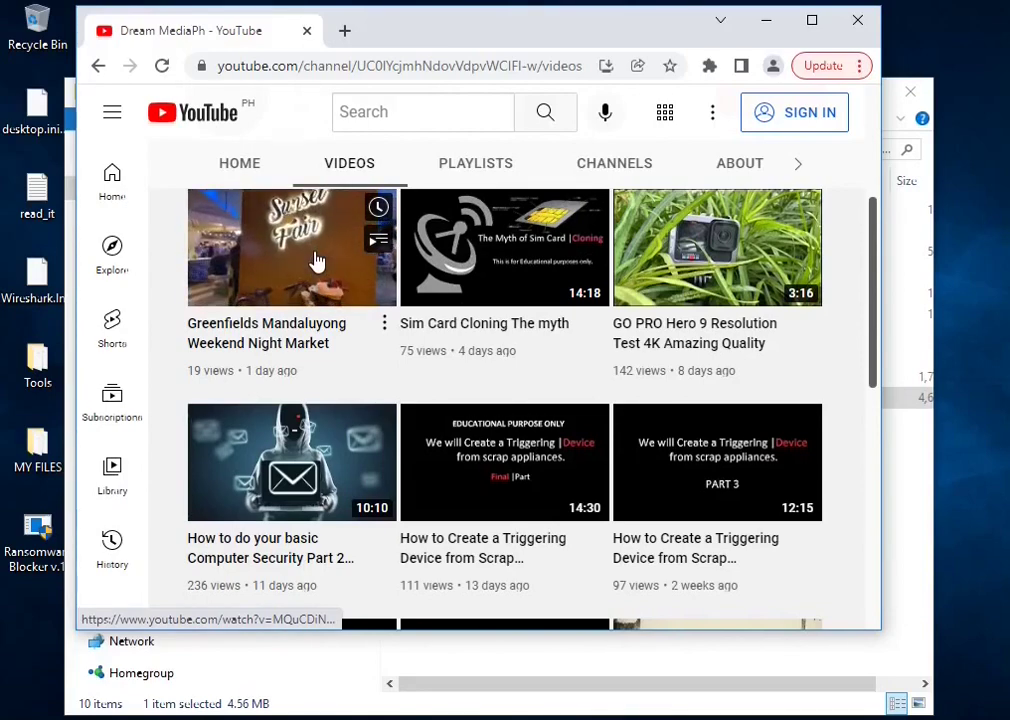
scroll(313, 448, down, 1)
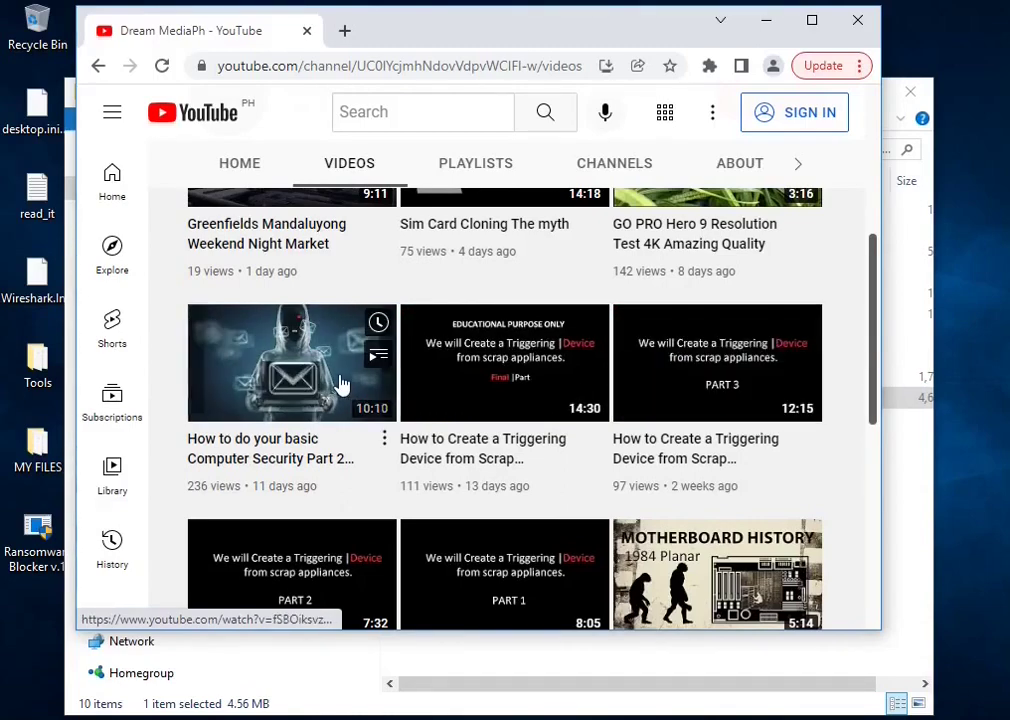
scroll(370, 385, down, 3)
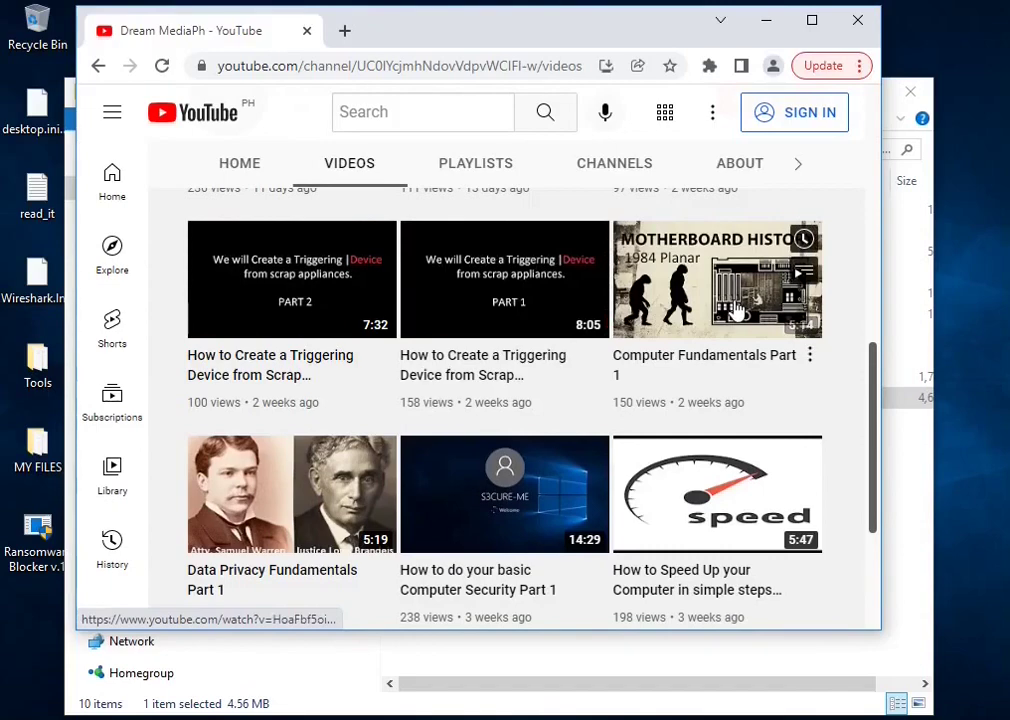
scroll(736, 310, down, 1)
scroll(736, 310, down, 1)
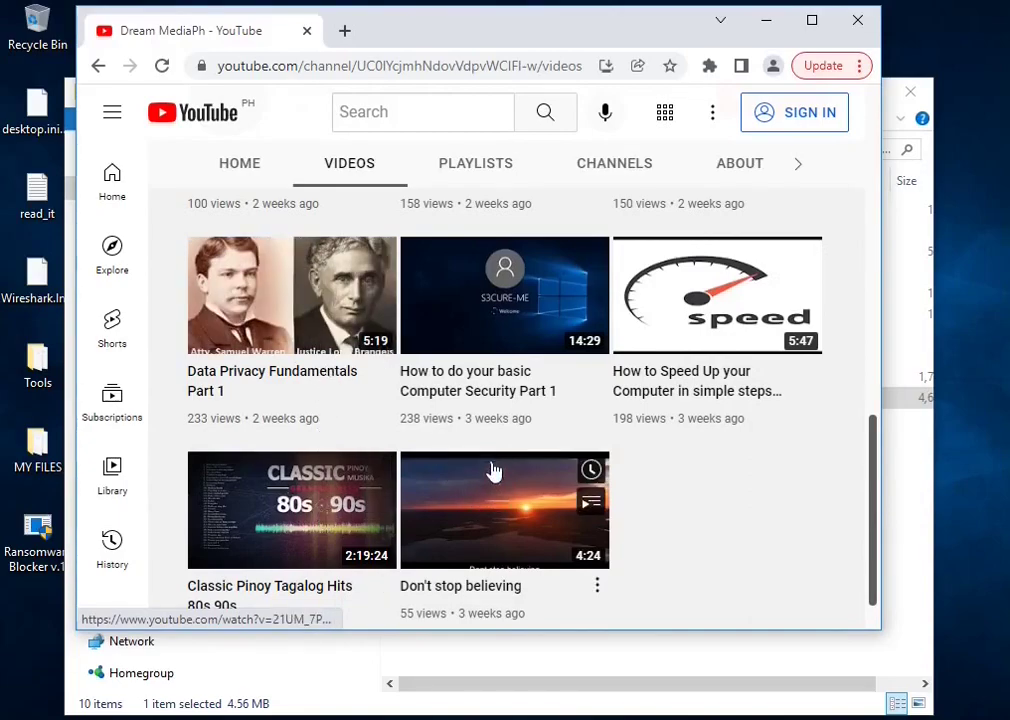
scroll(528, 420, up, 3)
scroll(523, 365, up, 5)
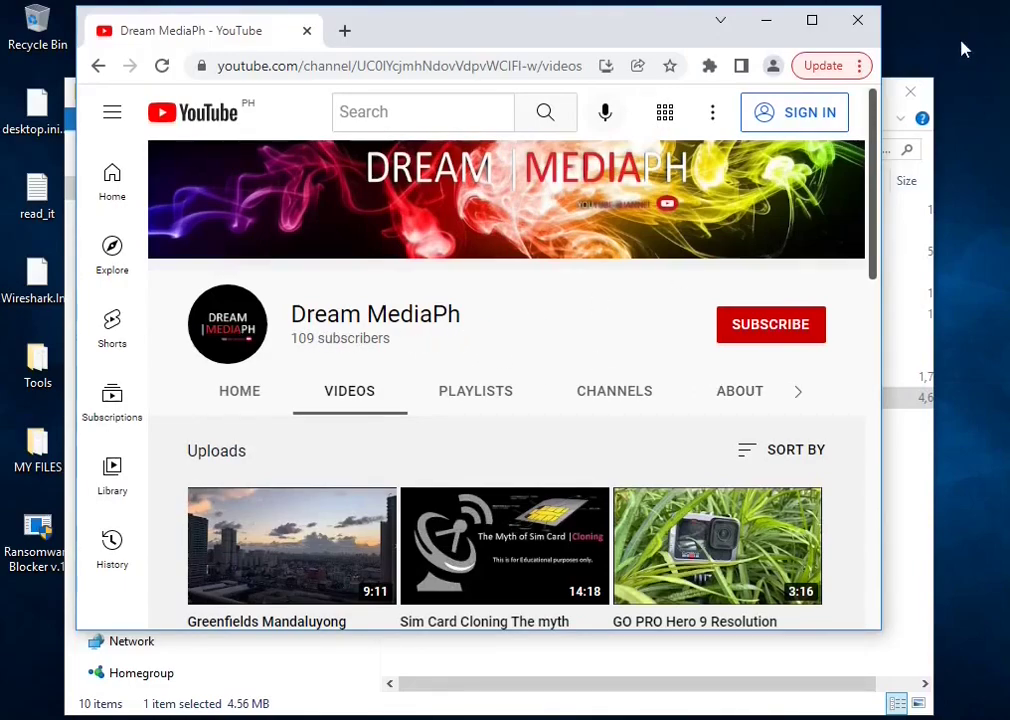
click(866, 24)
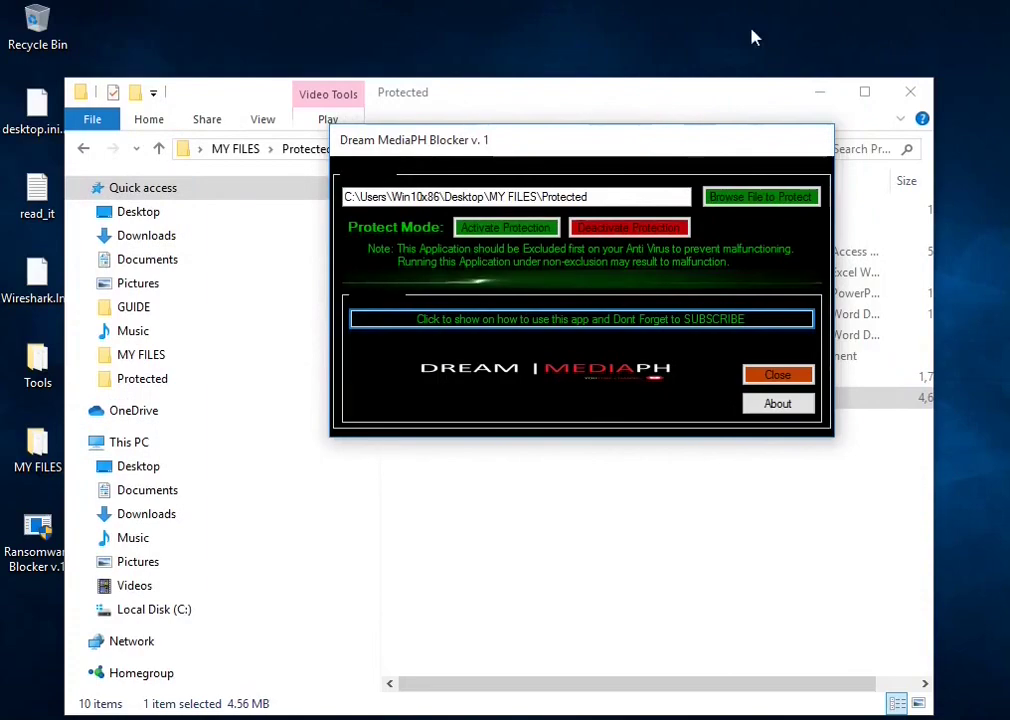
Step: Read the About notice of Dream MediaPH Blocker and dismiss it
click(776, 406)
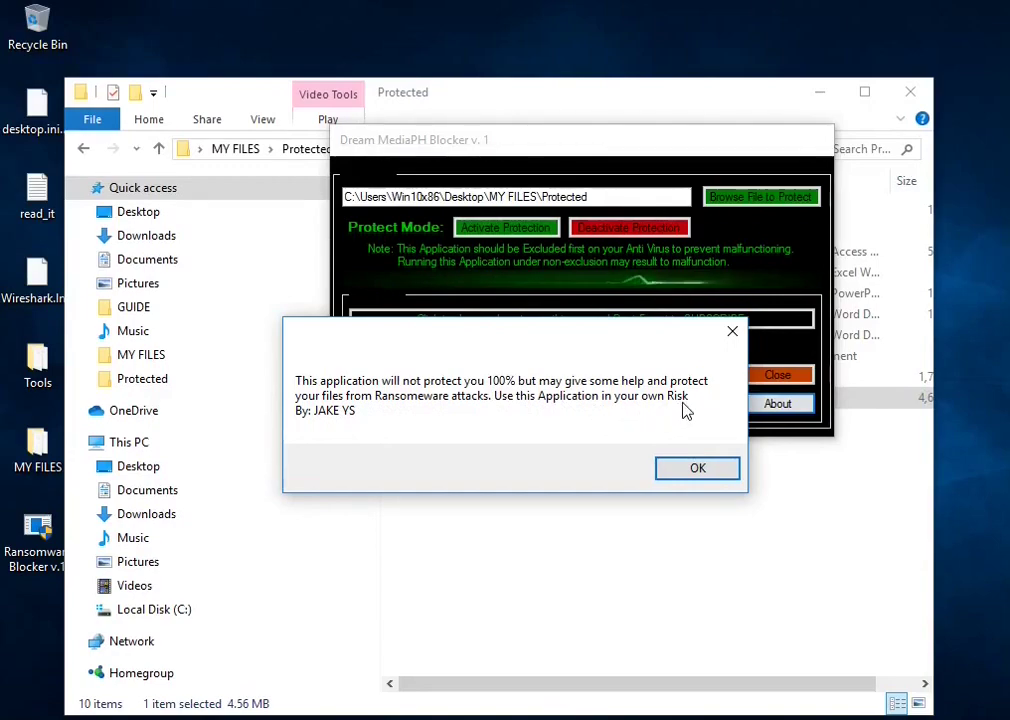
click(368, 421)
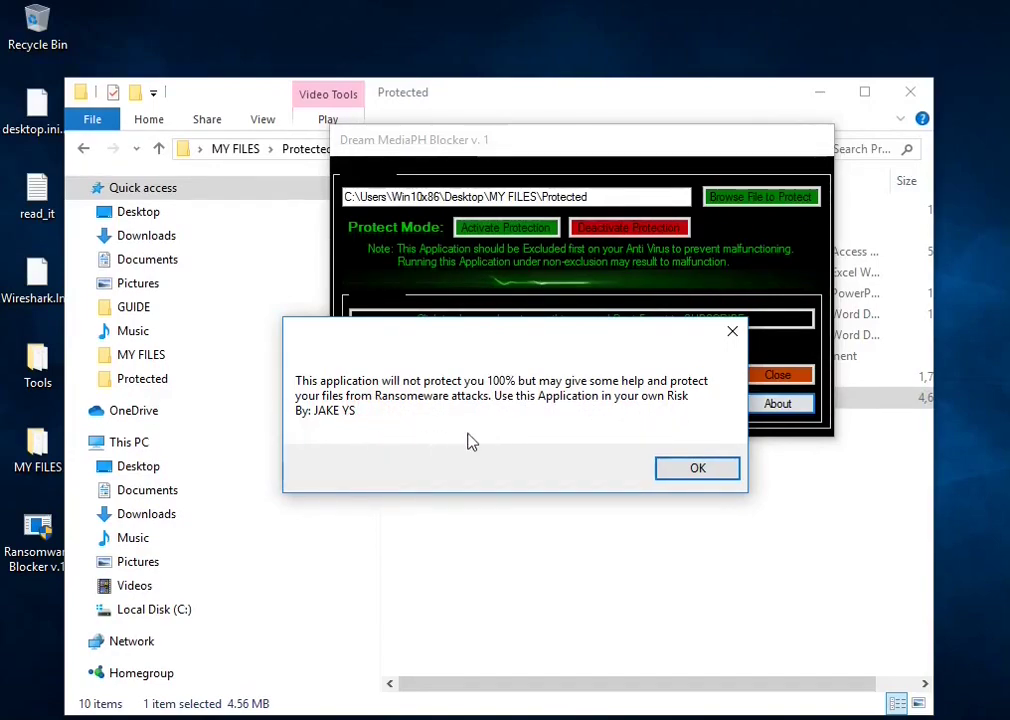
click(688, 474)
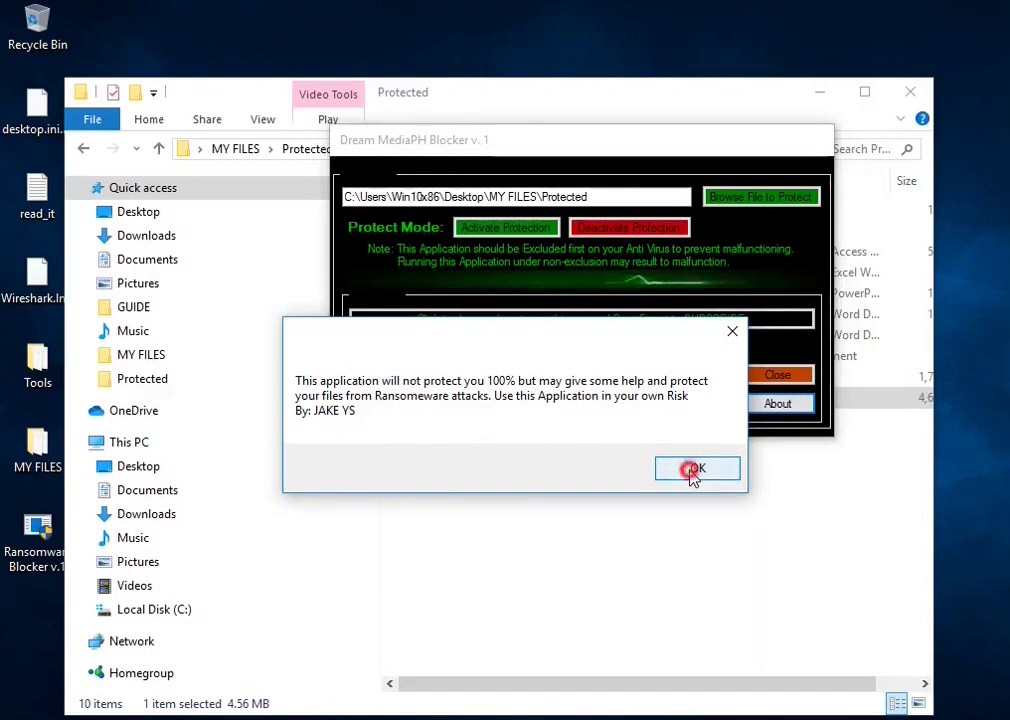